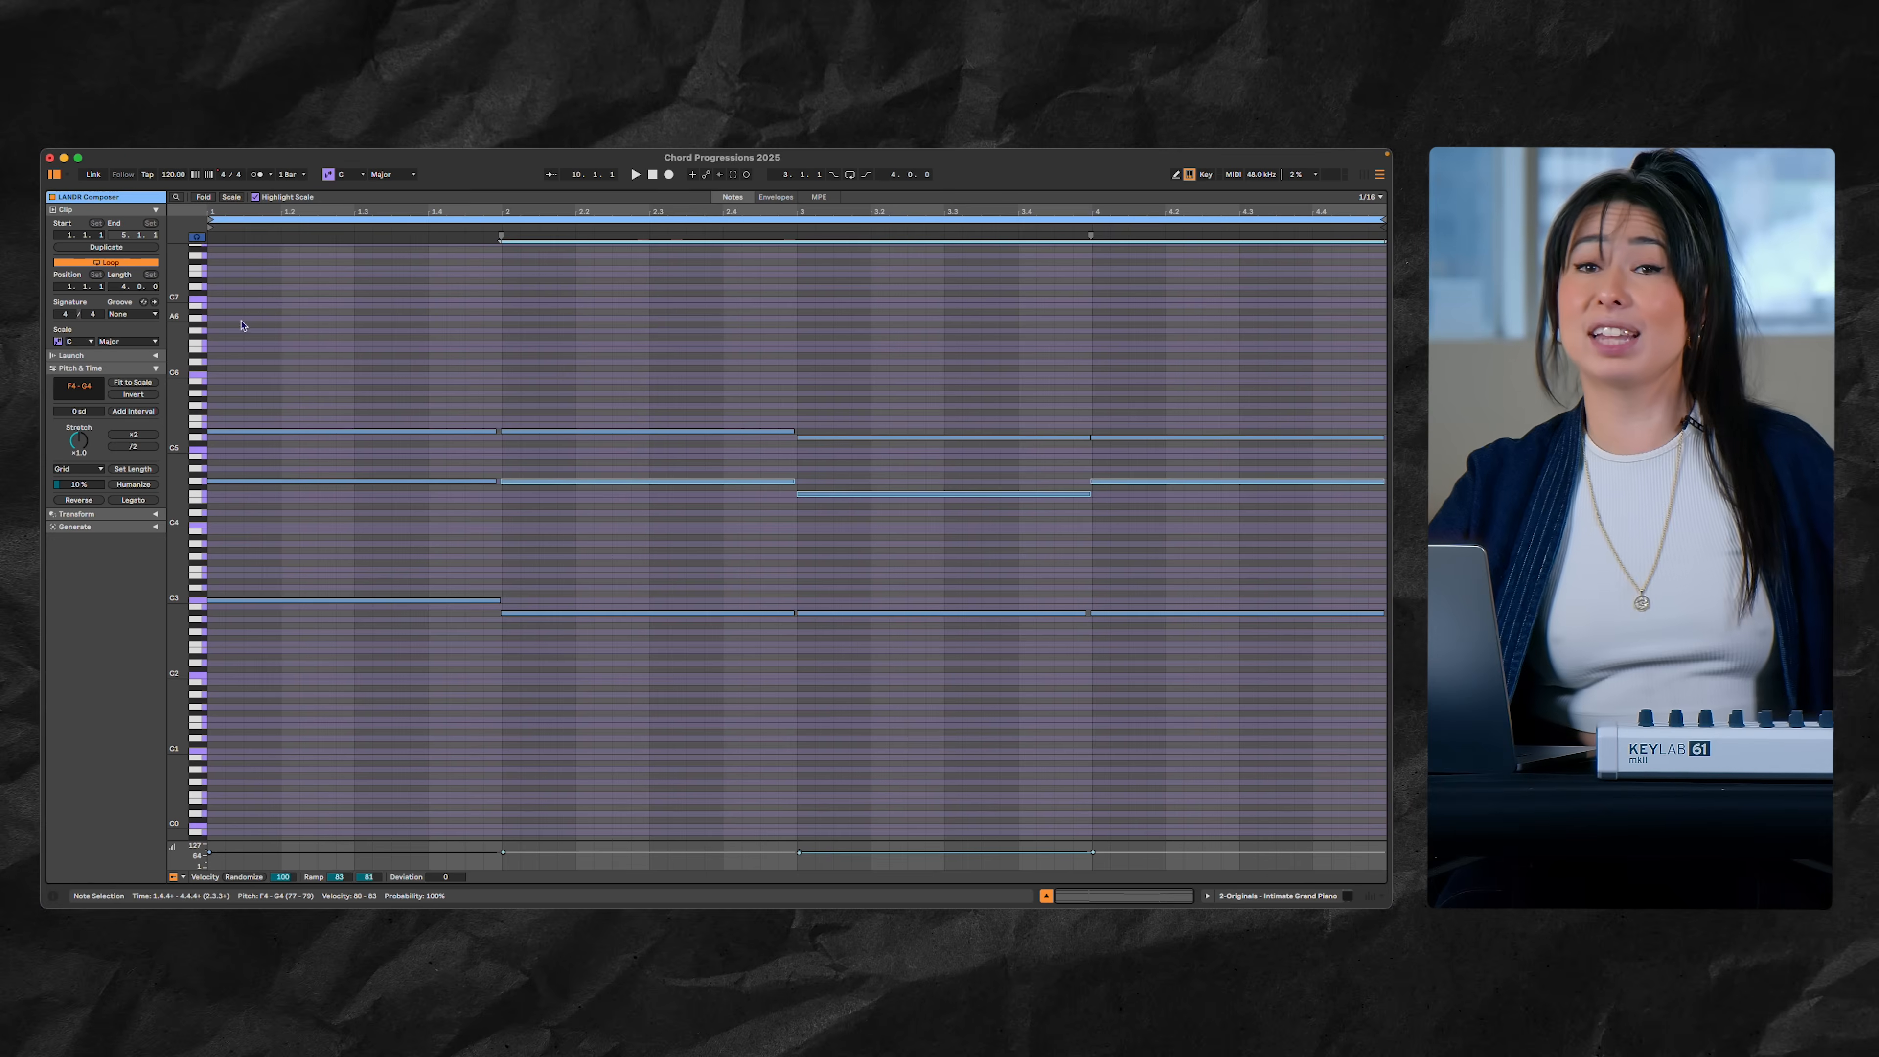
pyautogui.click(211, 329)
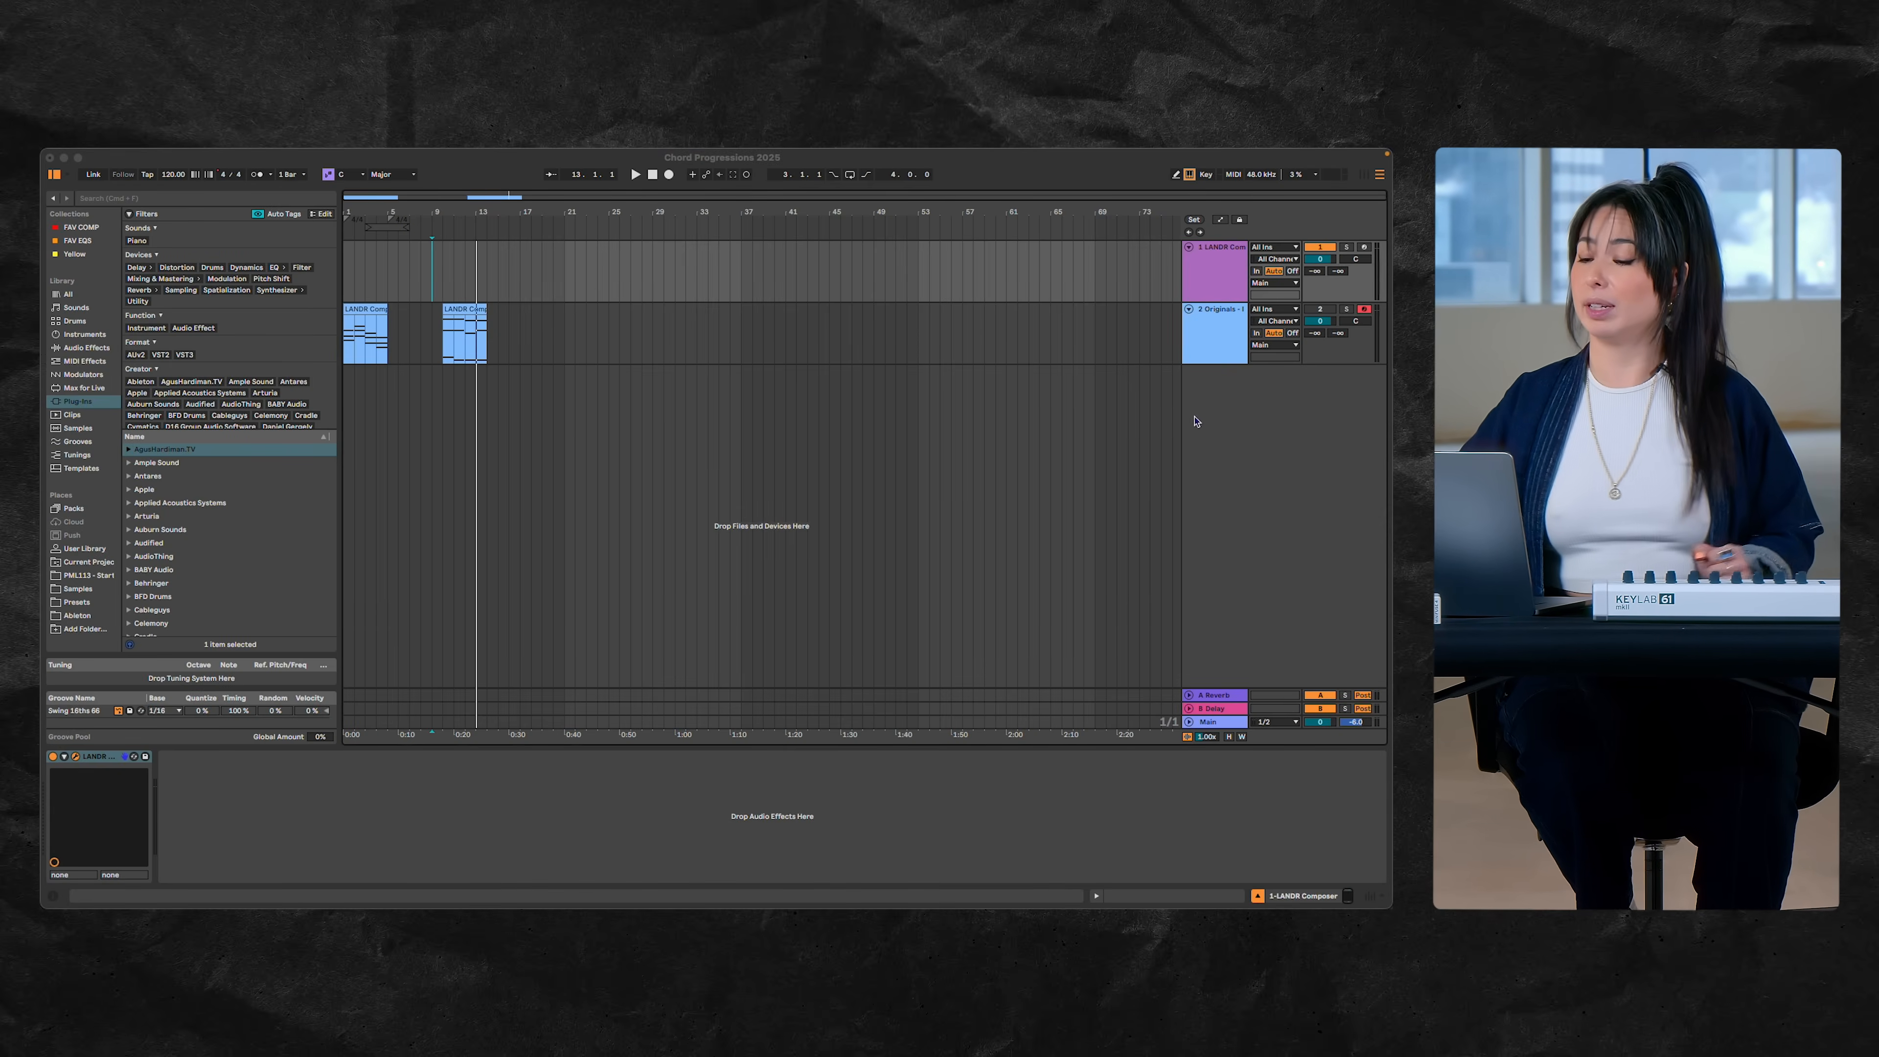
# In the LANDR Composer progression, set the Eb chord to 2nd inversion and the final Gm chord to 1st inversion
pyautogui.click(1205, 283)
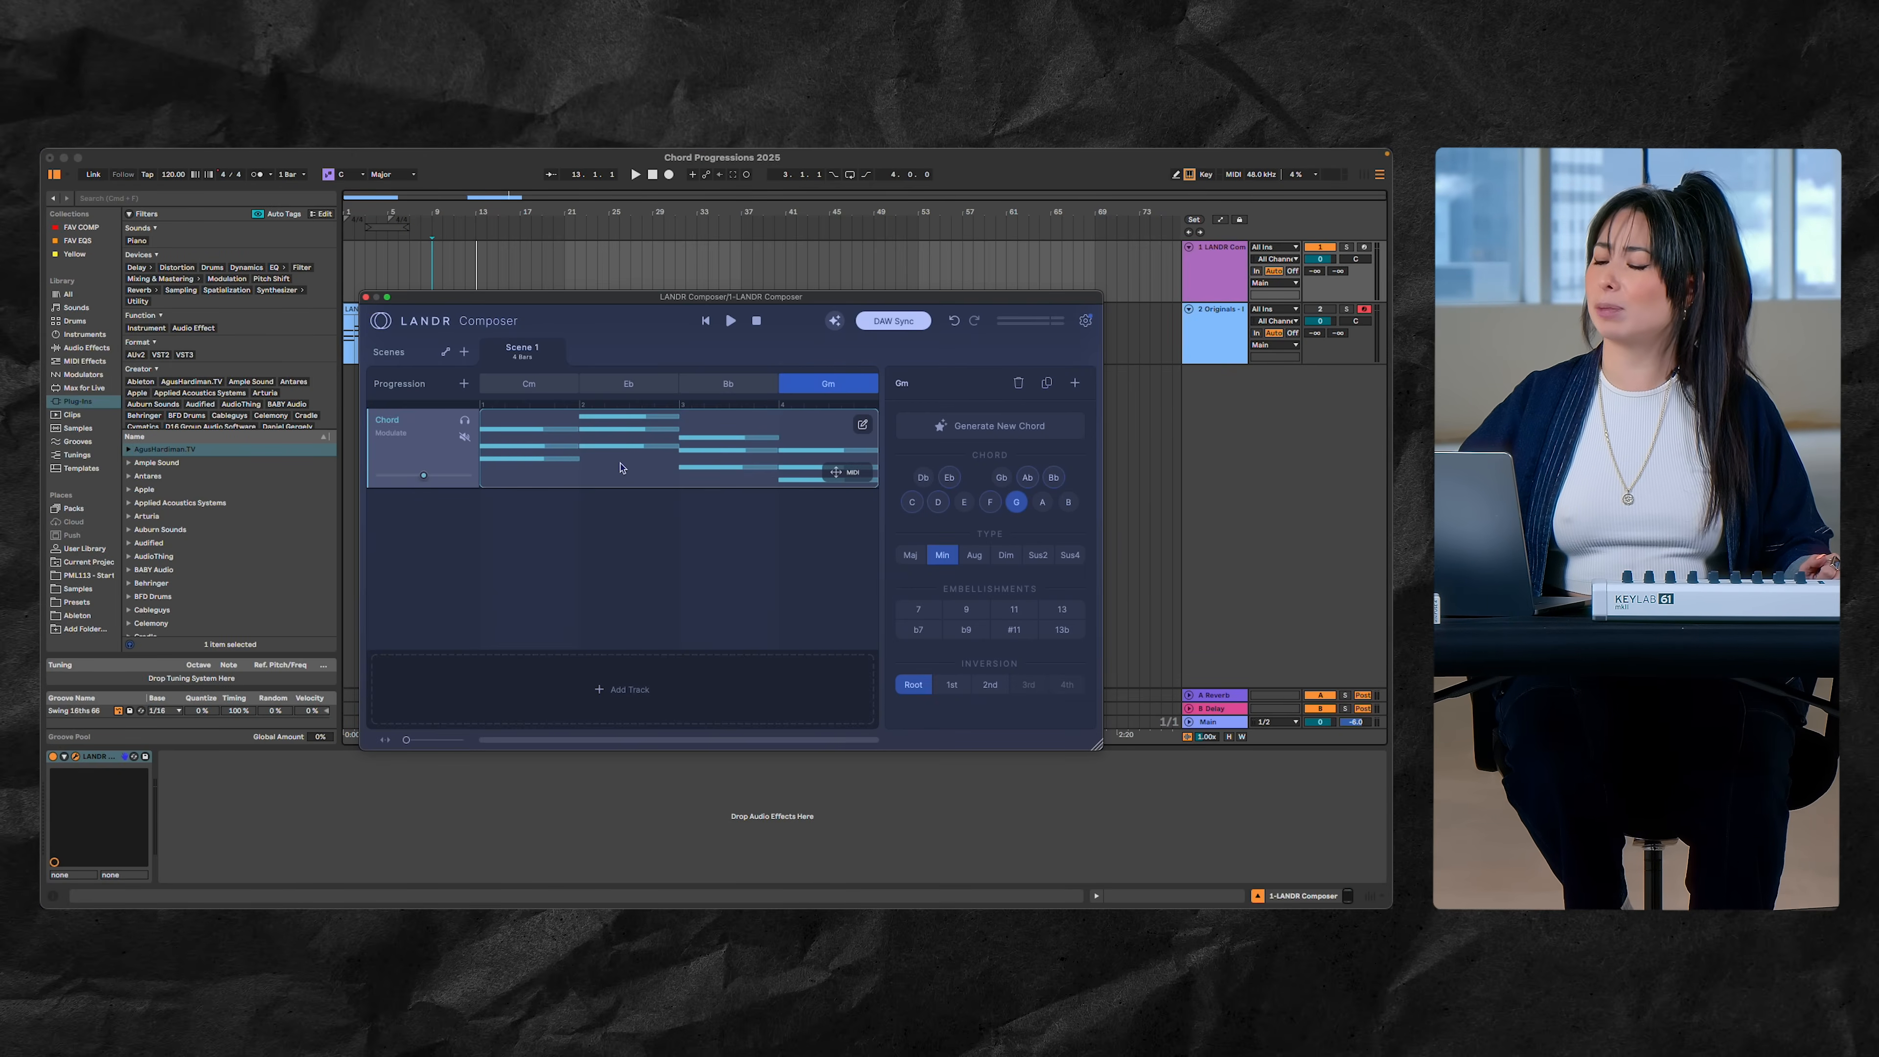
pyautogui.click(621, 467)
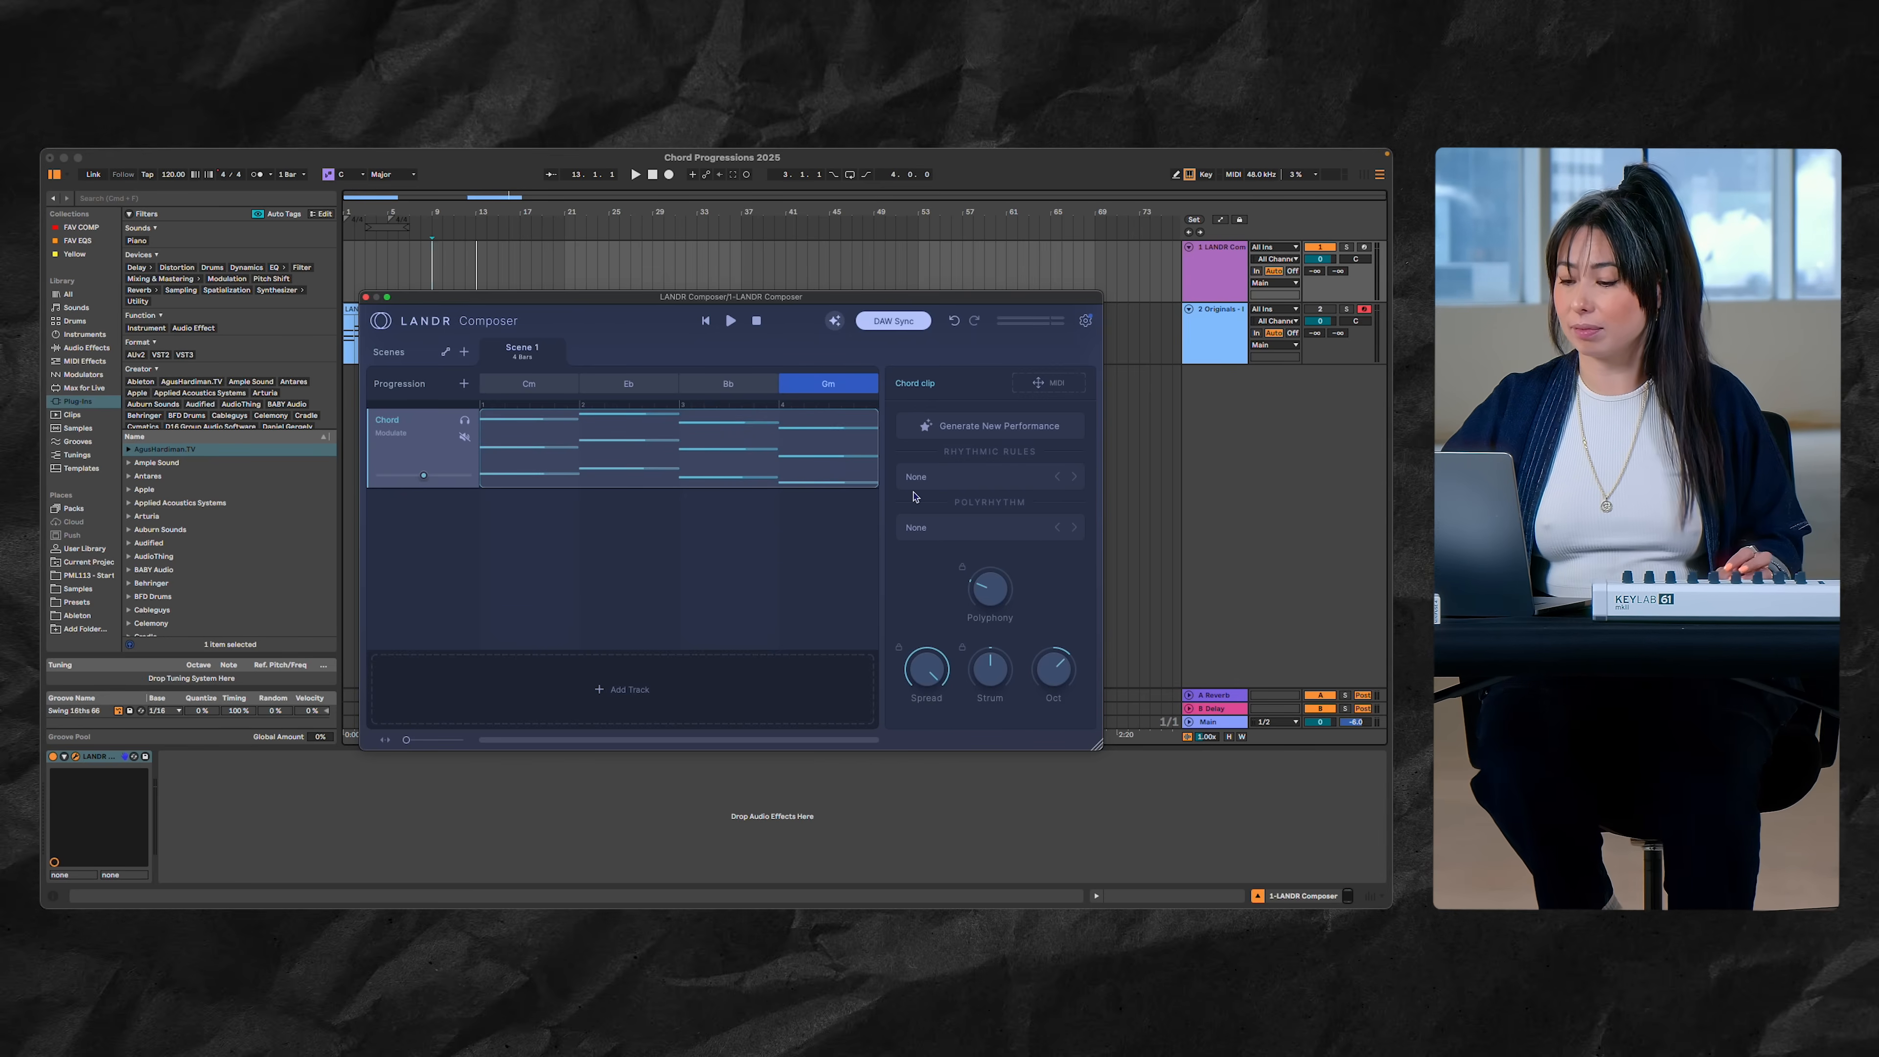
pyautogui.click(659, 389)
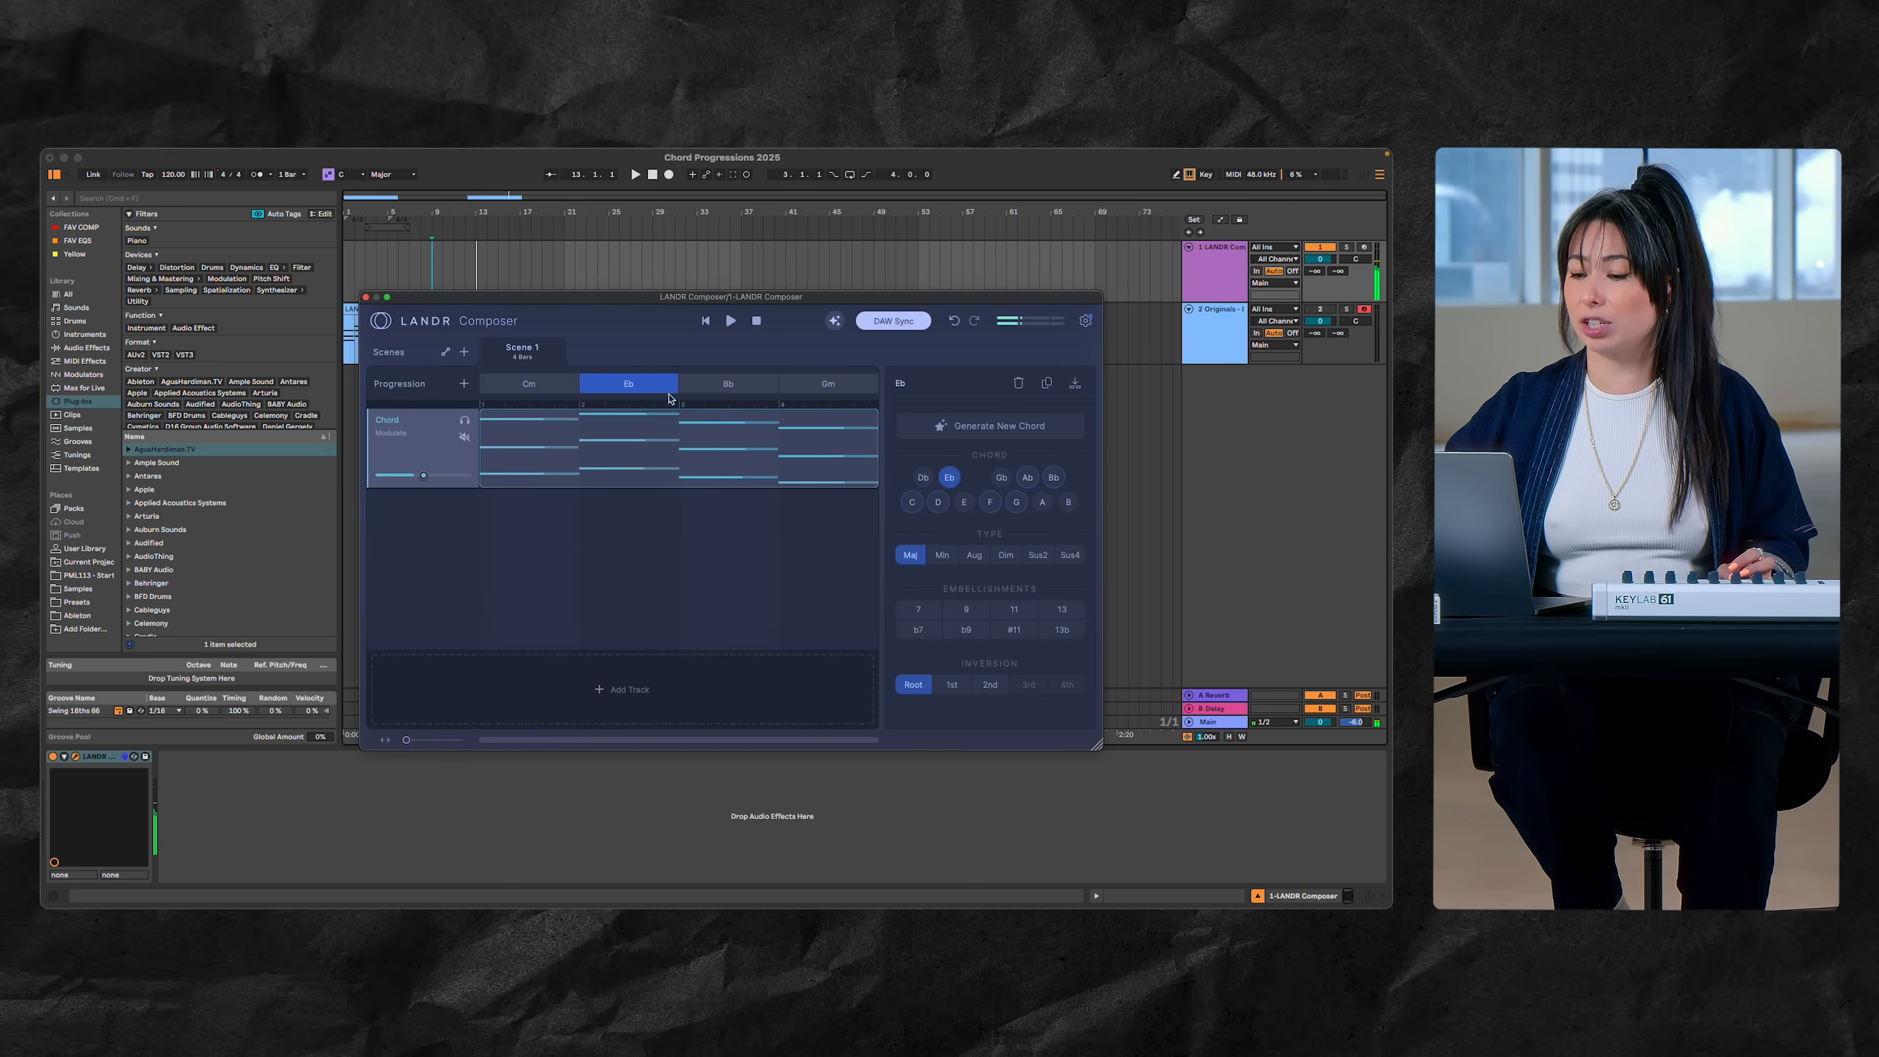
pyautogui.click(991, 686)
pyautogui.click(830, 384)
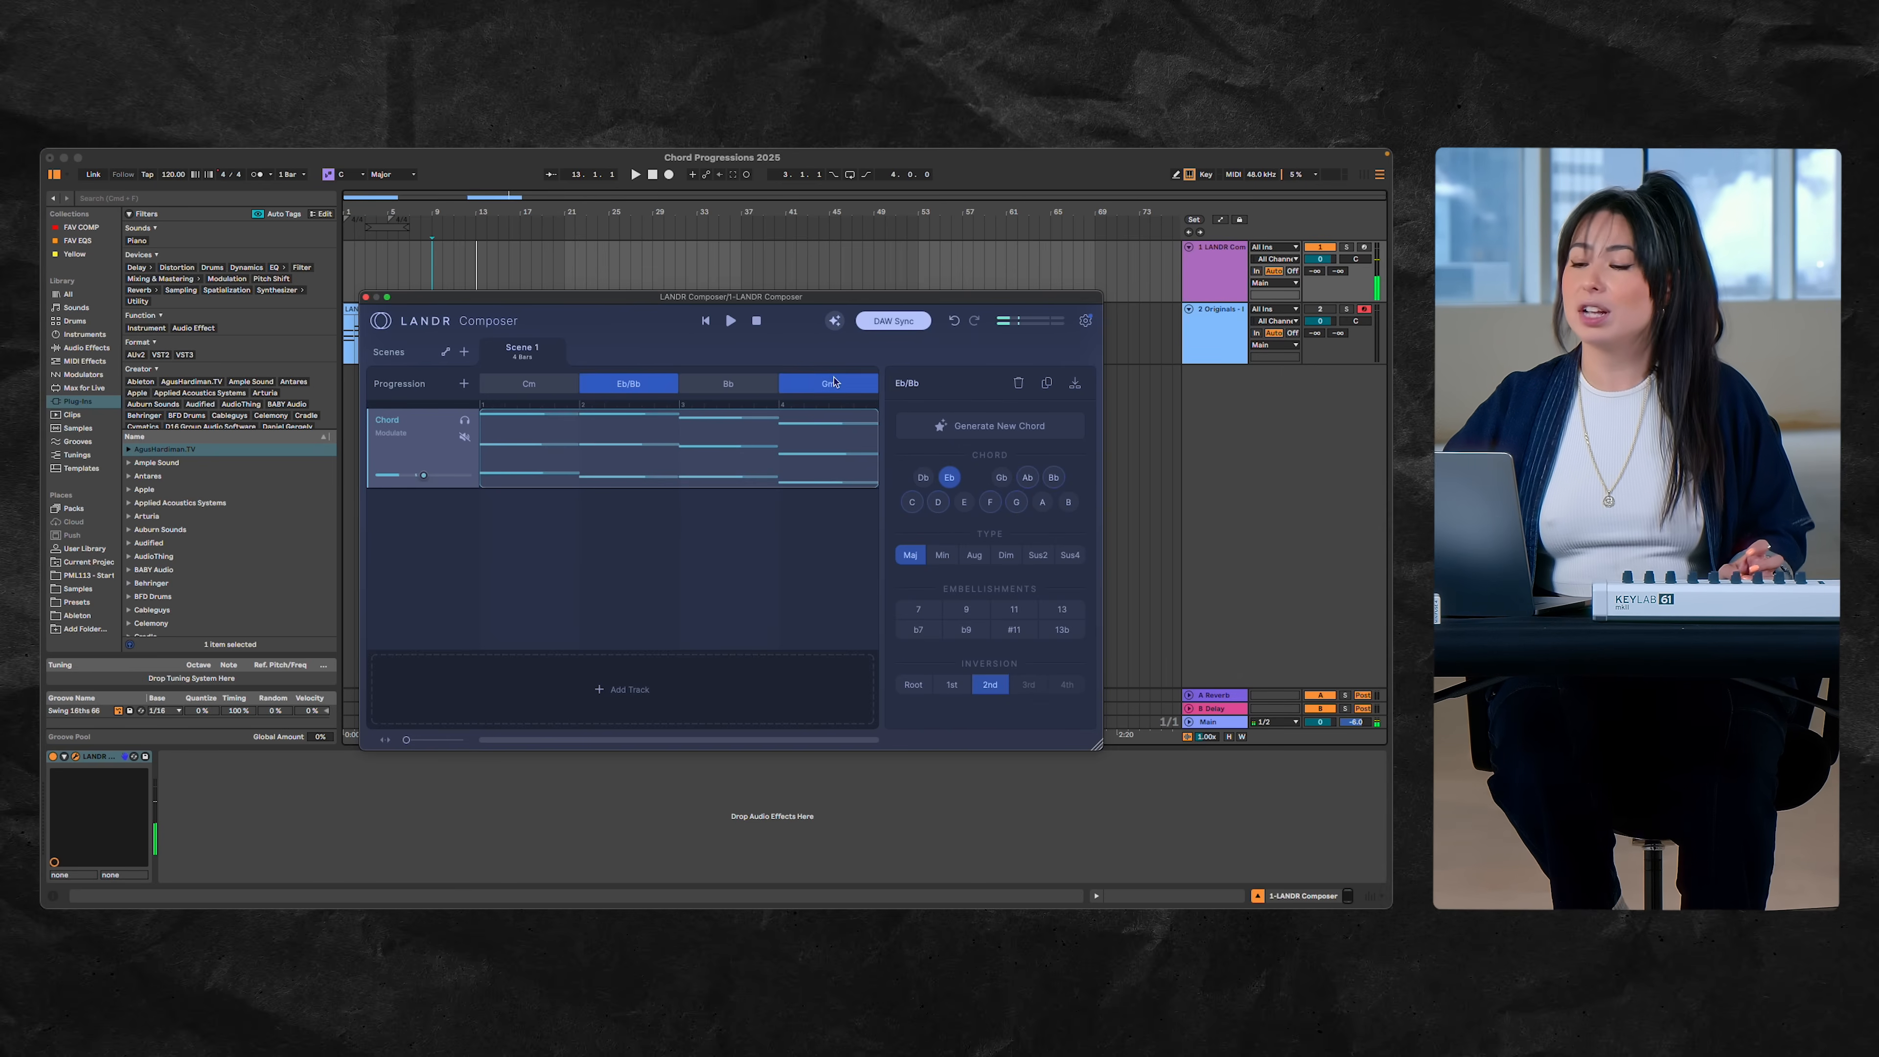
pyautogui.click(953, 686)
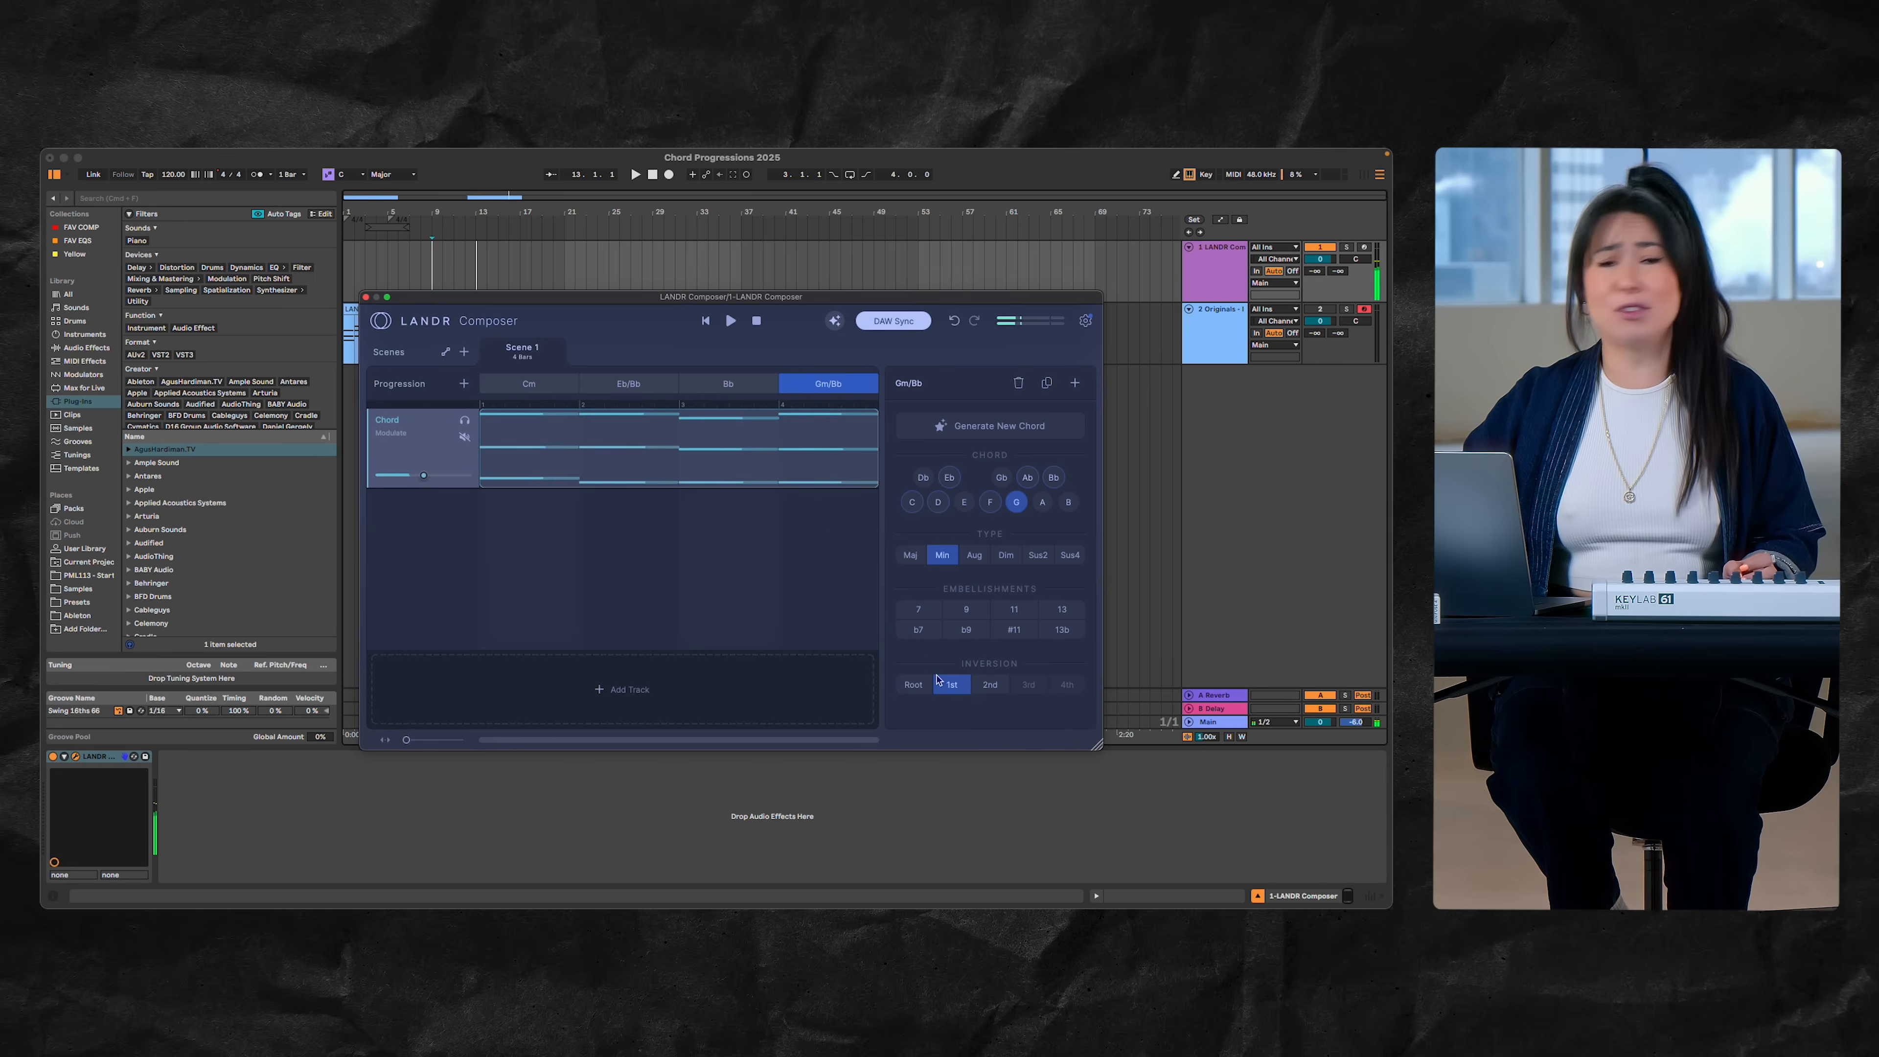
pyautogui.click(434, 285)
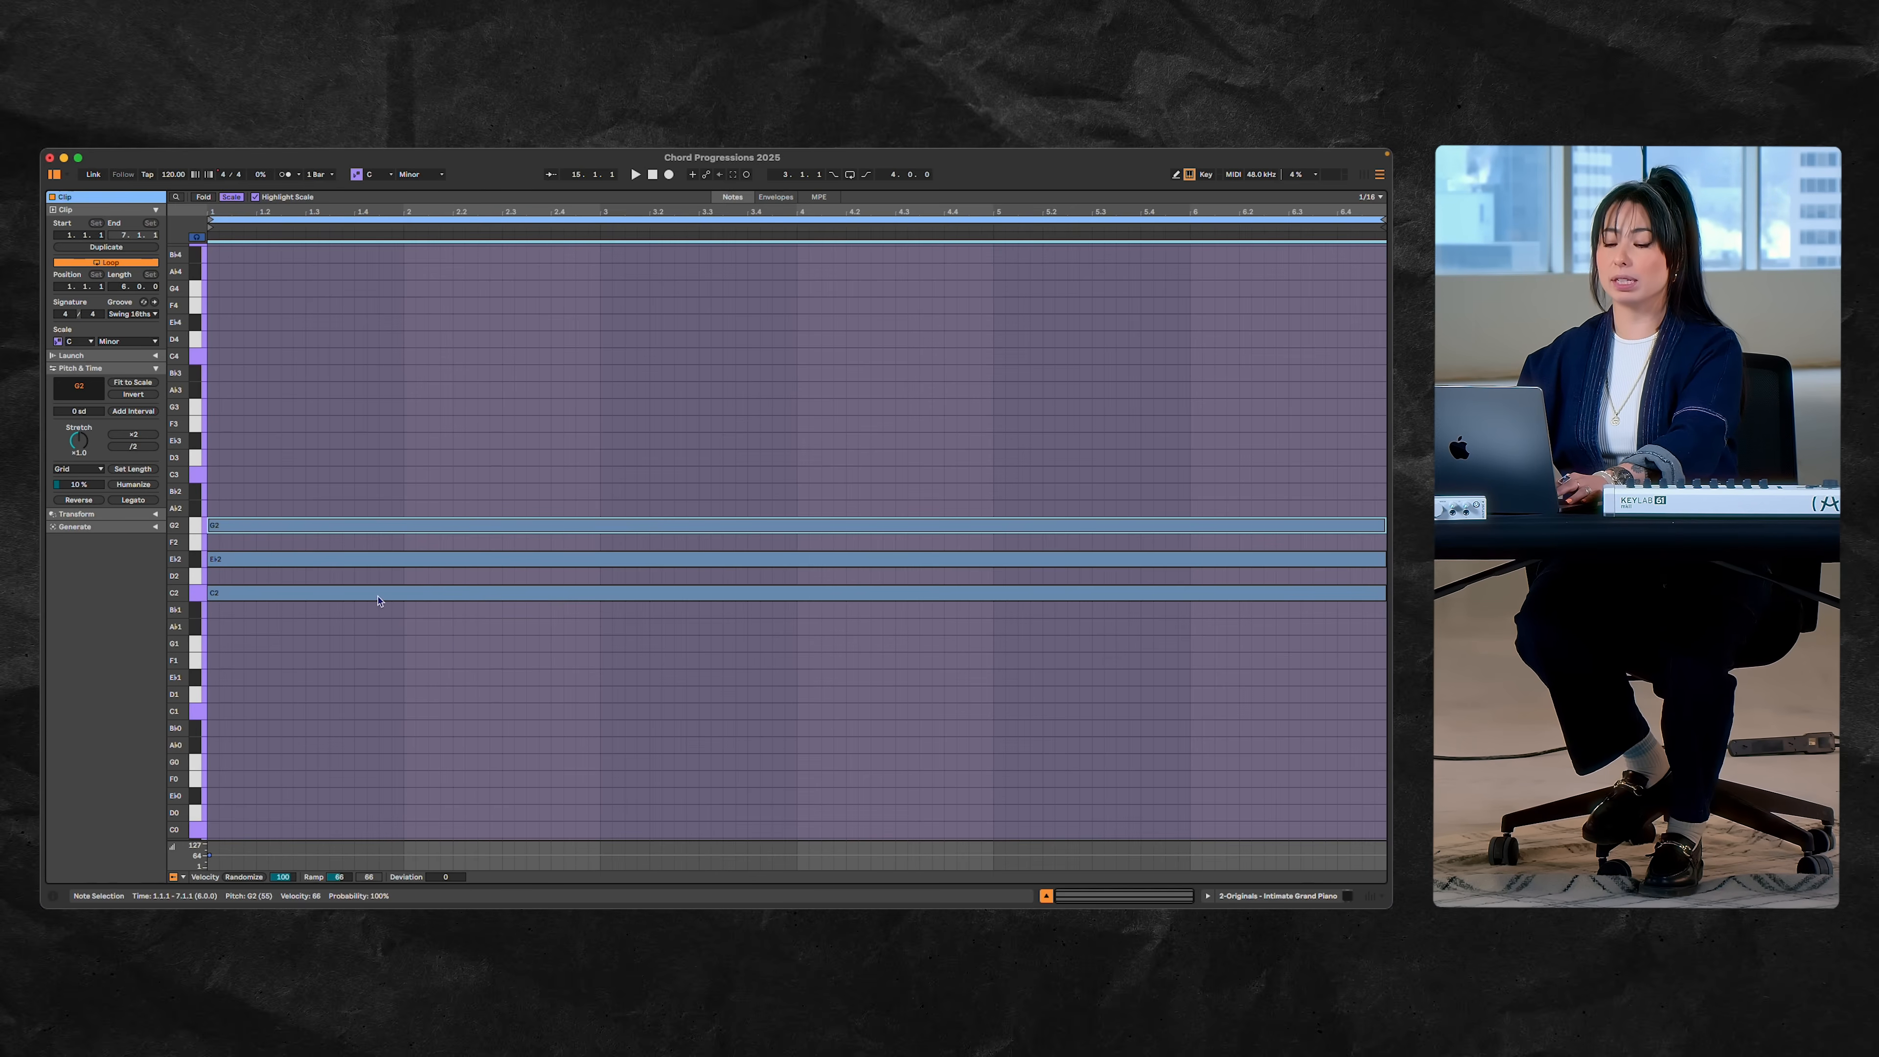
# Copy the C2 note up to Bb2 and D3, extending the C minor triad with a seventh and a ninth
pyautogui.click(352, 596)
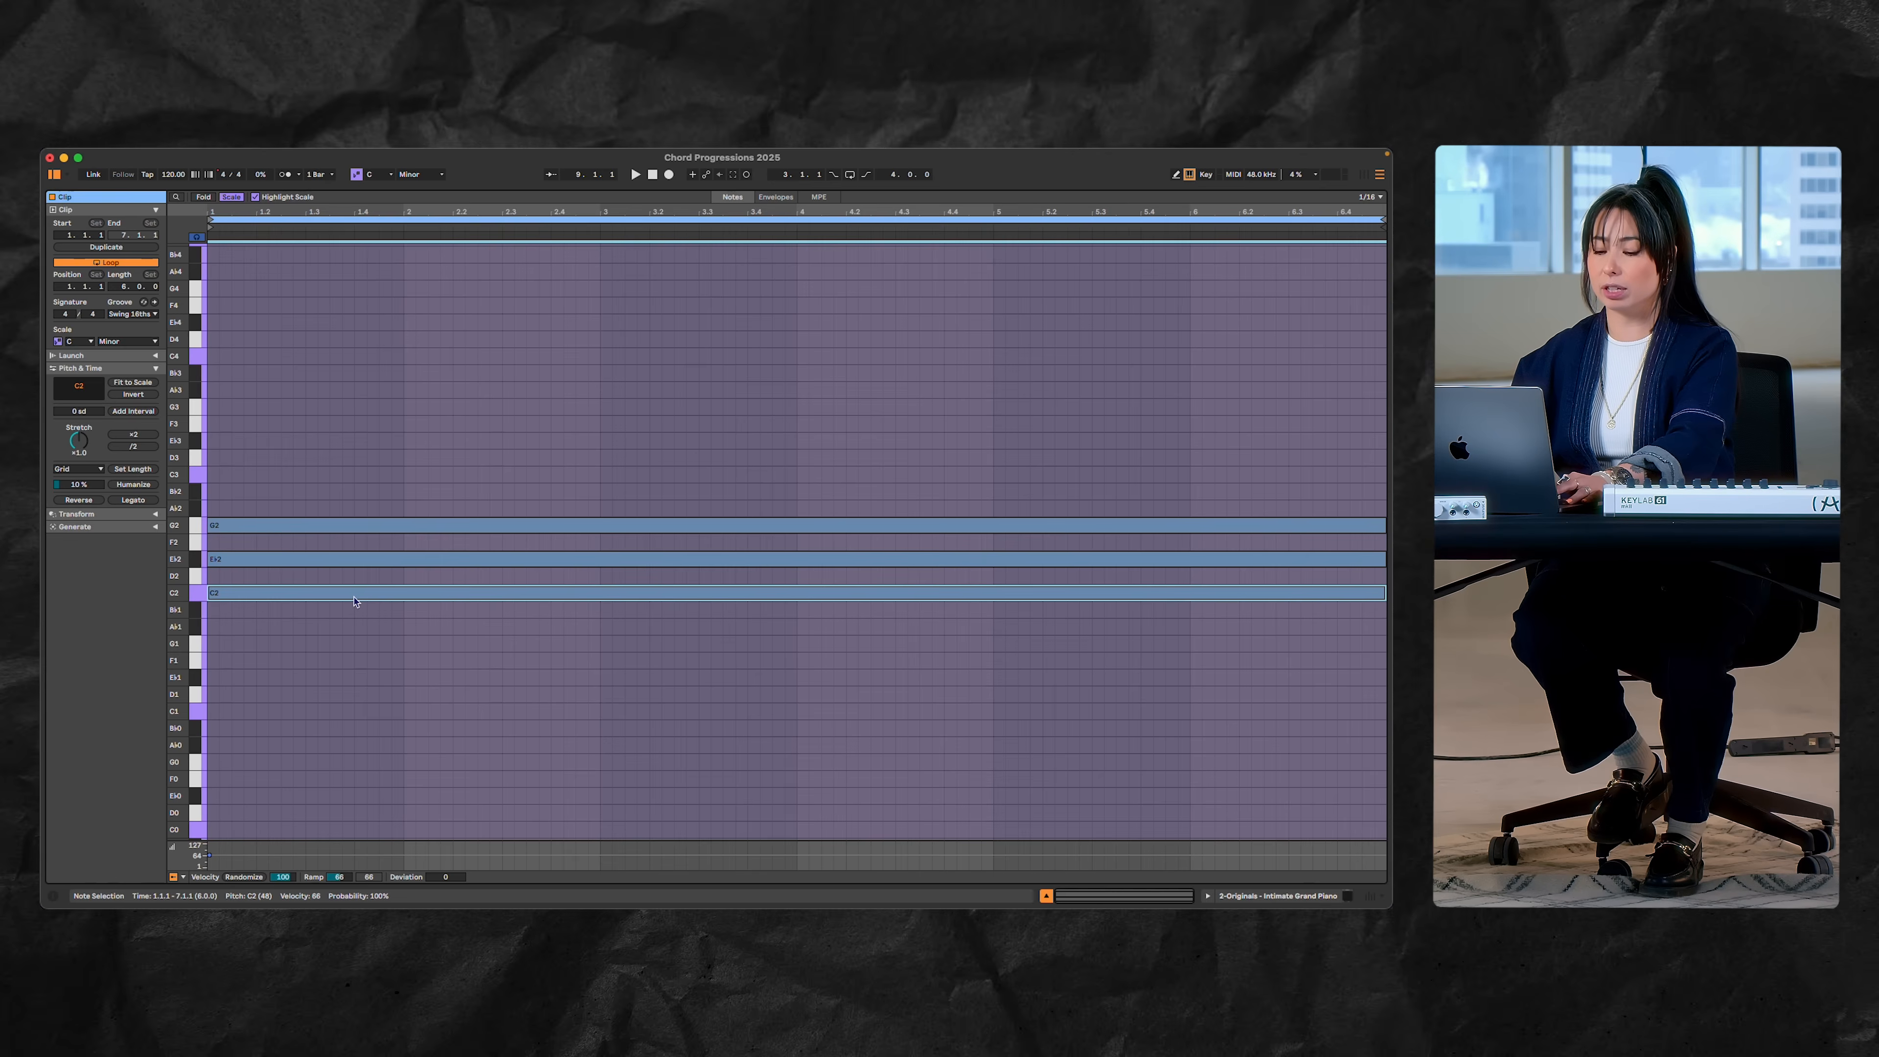
pyautogui.moveTo(354, 589); pyautogui.dragTo(352, 492)
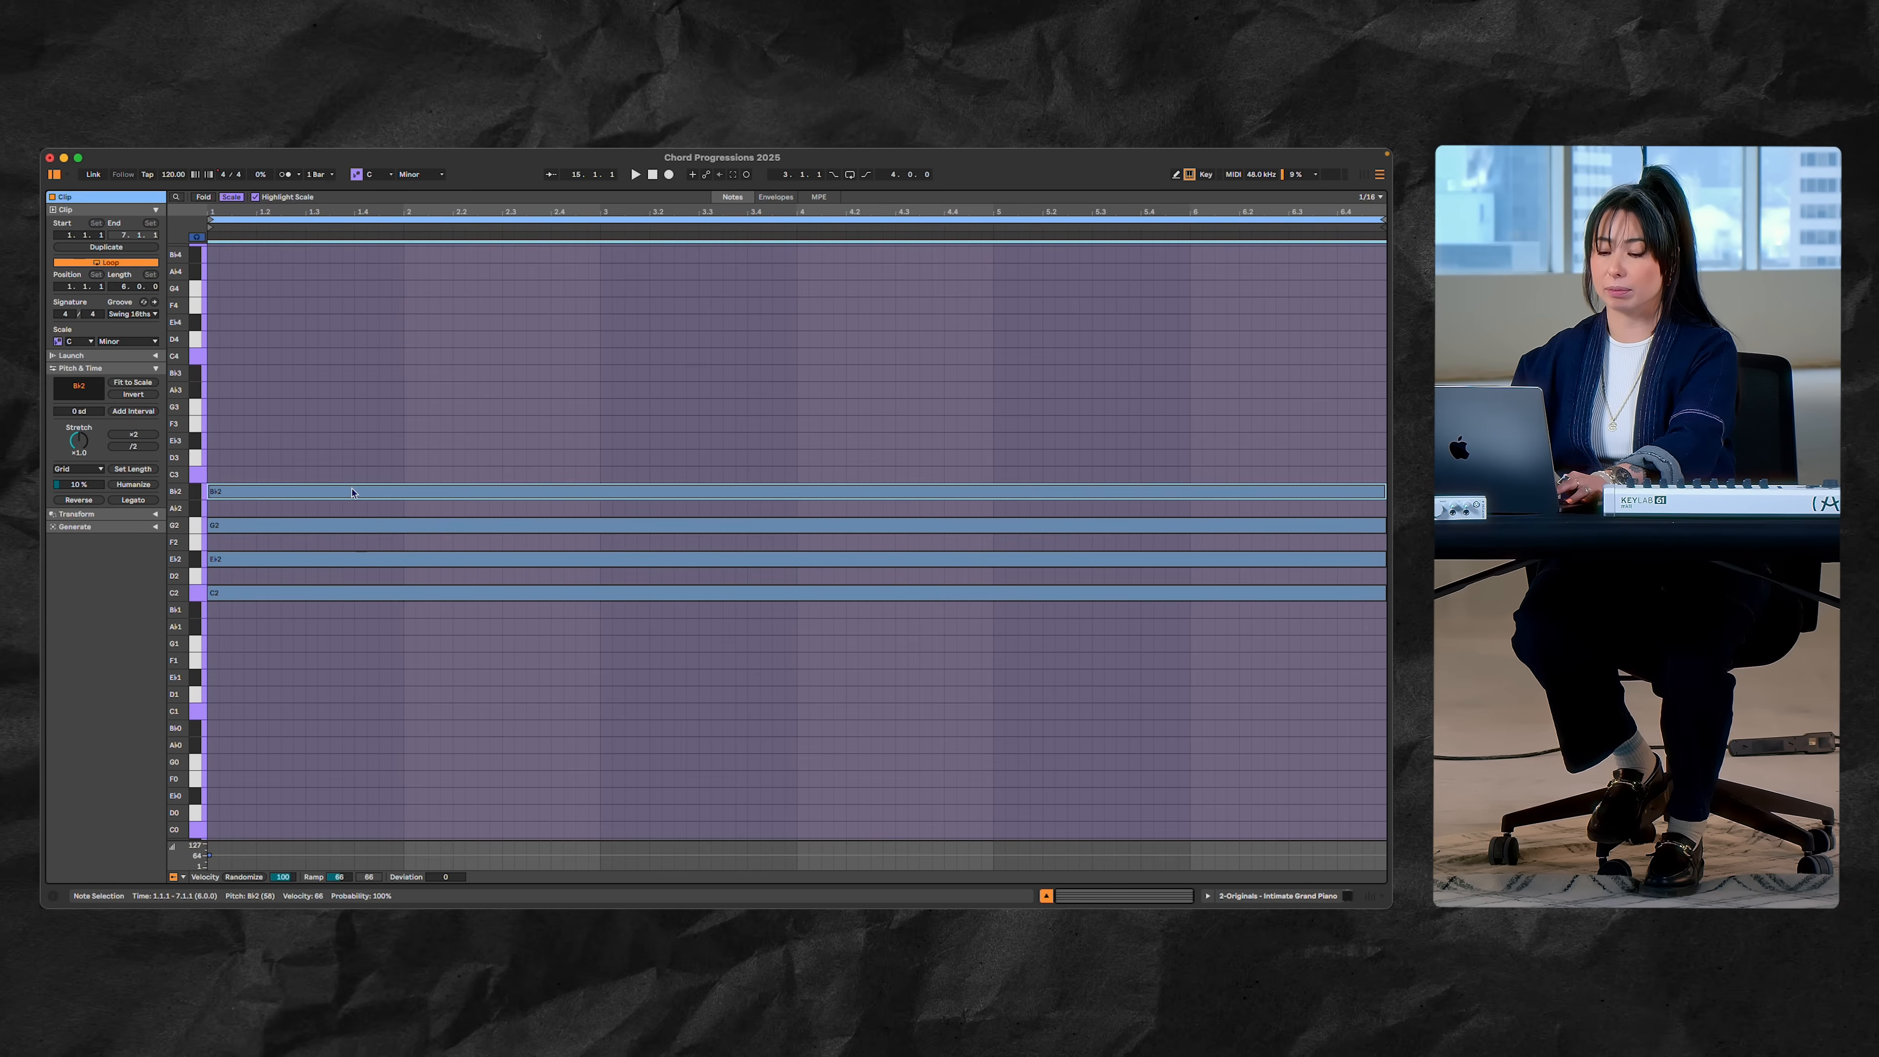
pyautogui.click(323, 597)
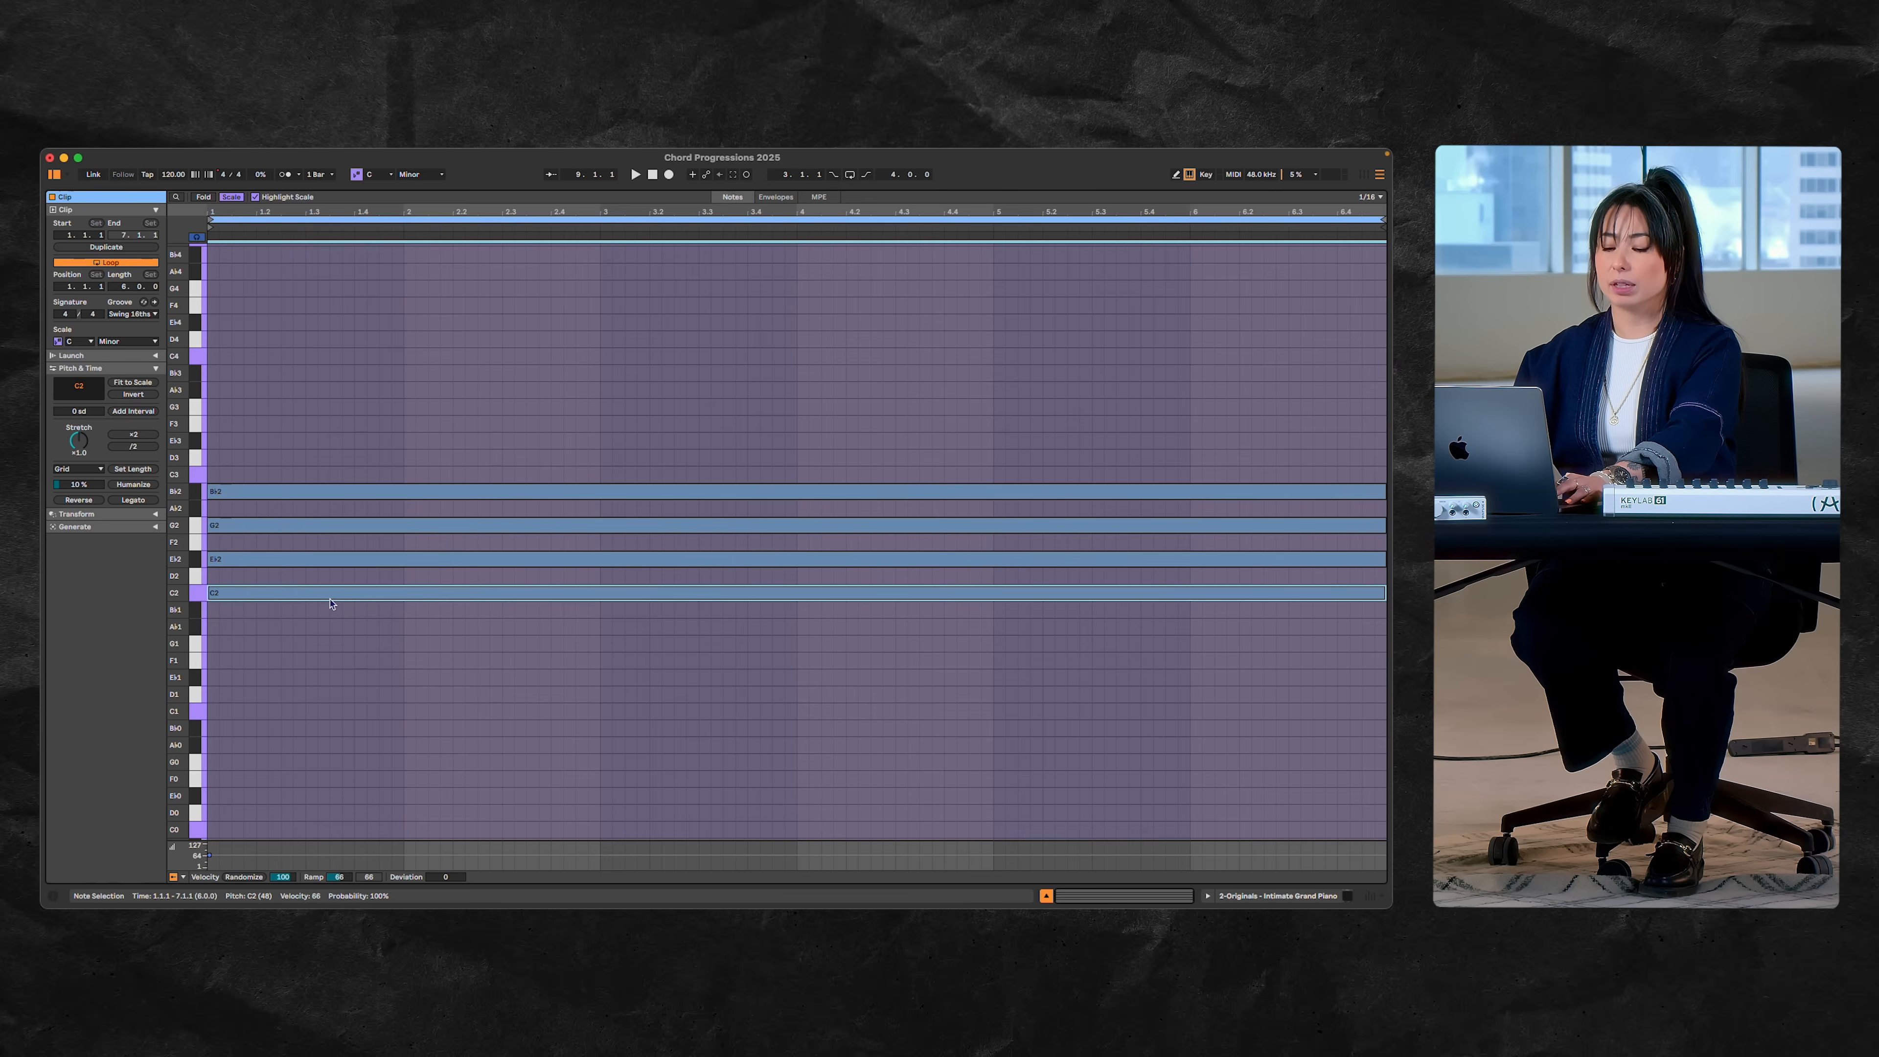
pyautogui.moveTo(331, 603); pyautogui.dragTo(331, 585)
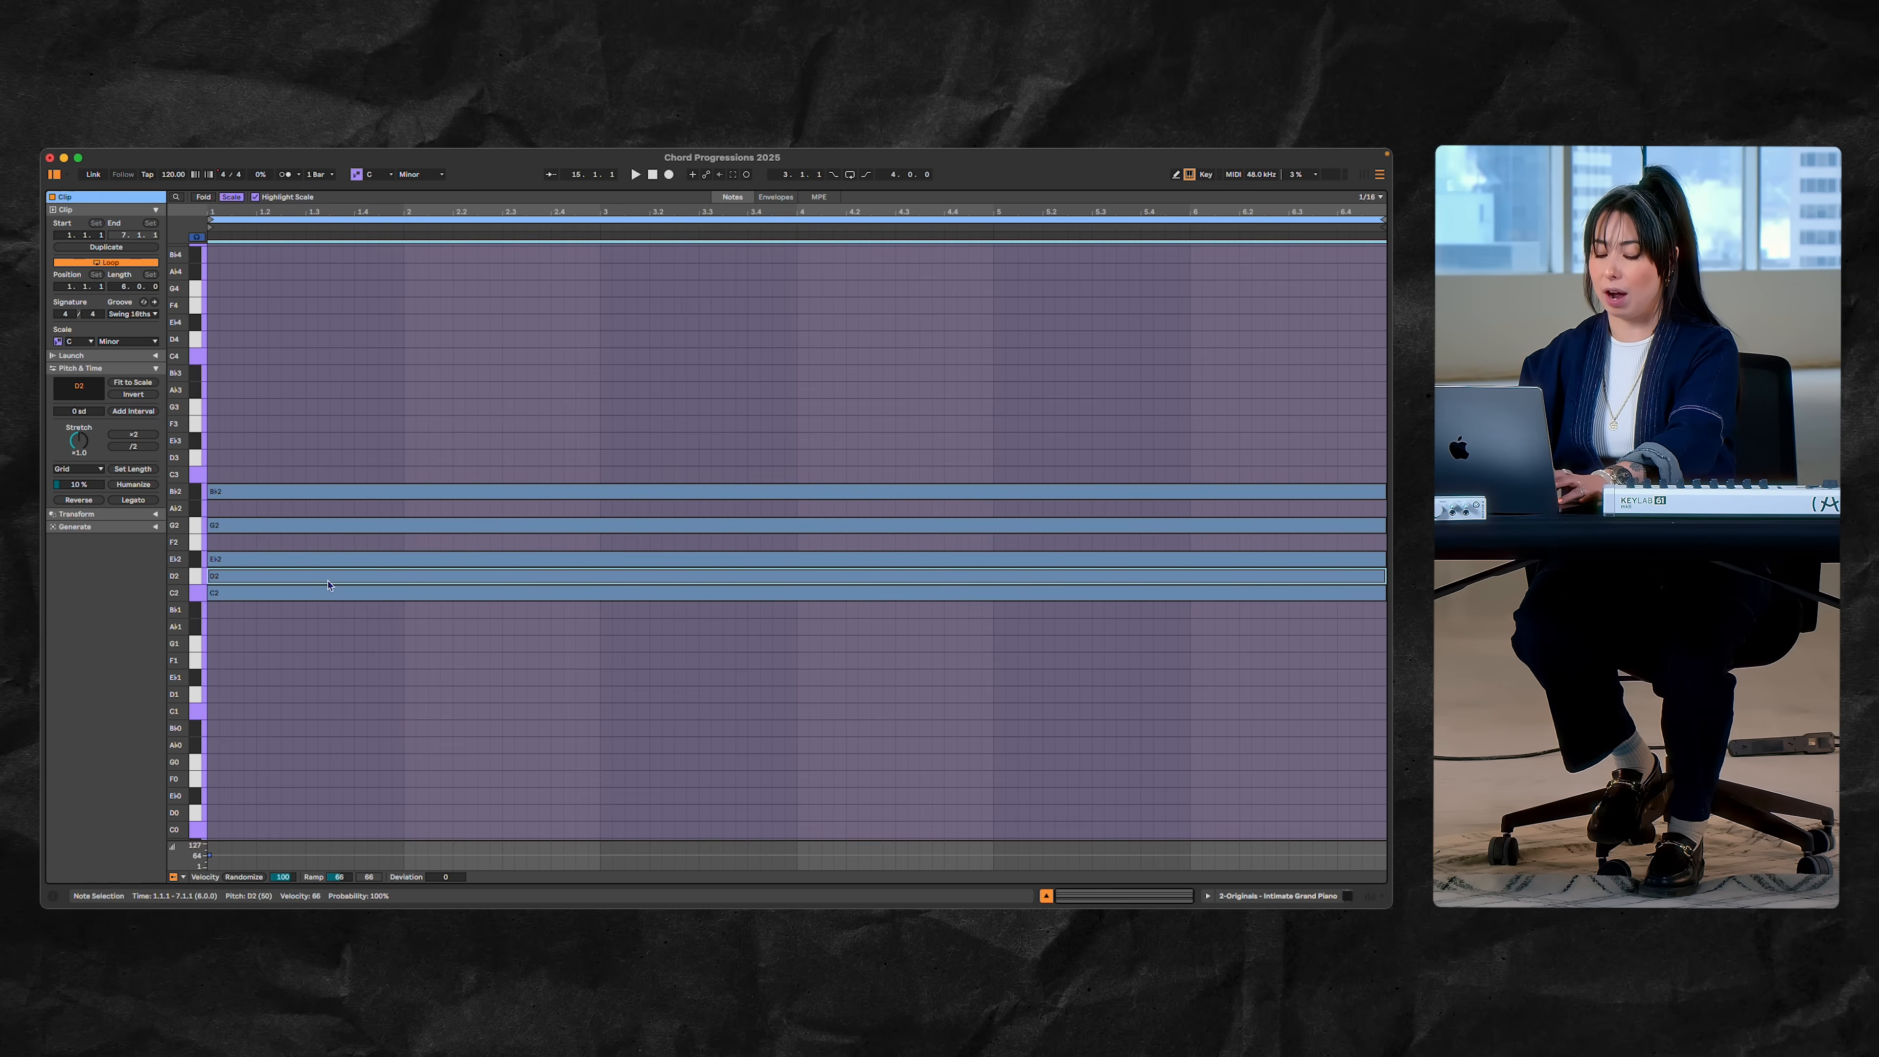
pyautogui.hotkey('shift', 'Up')
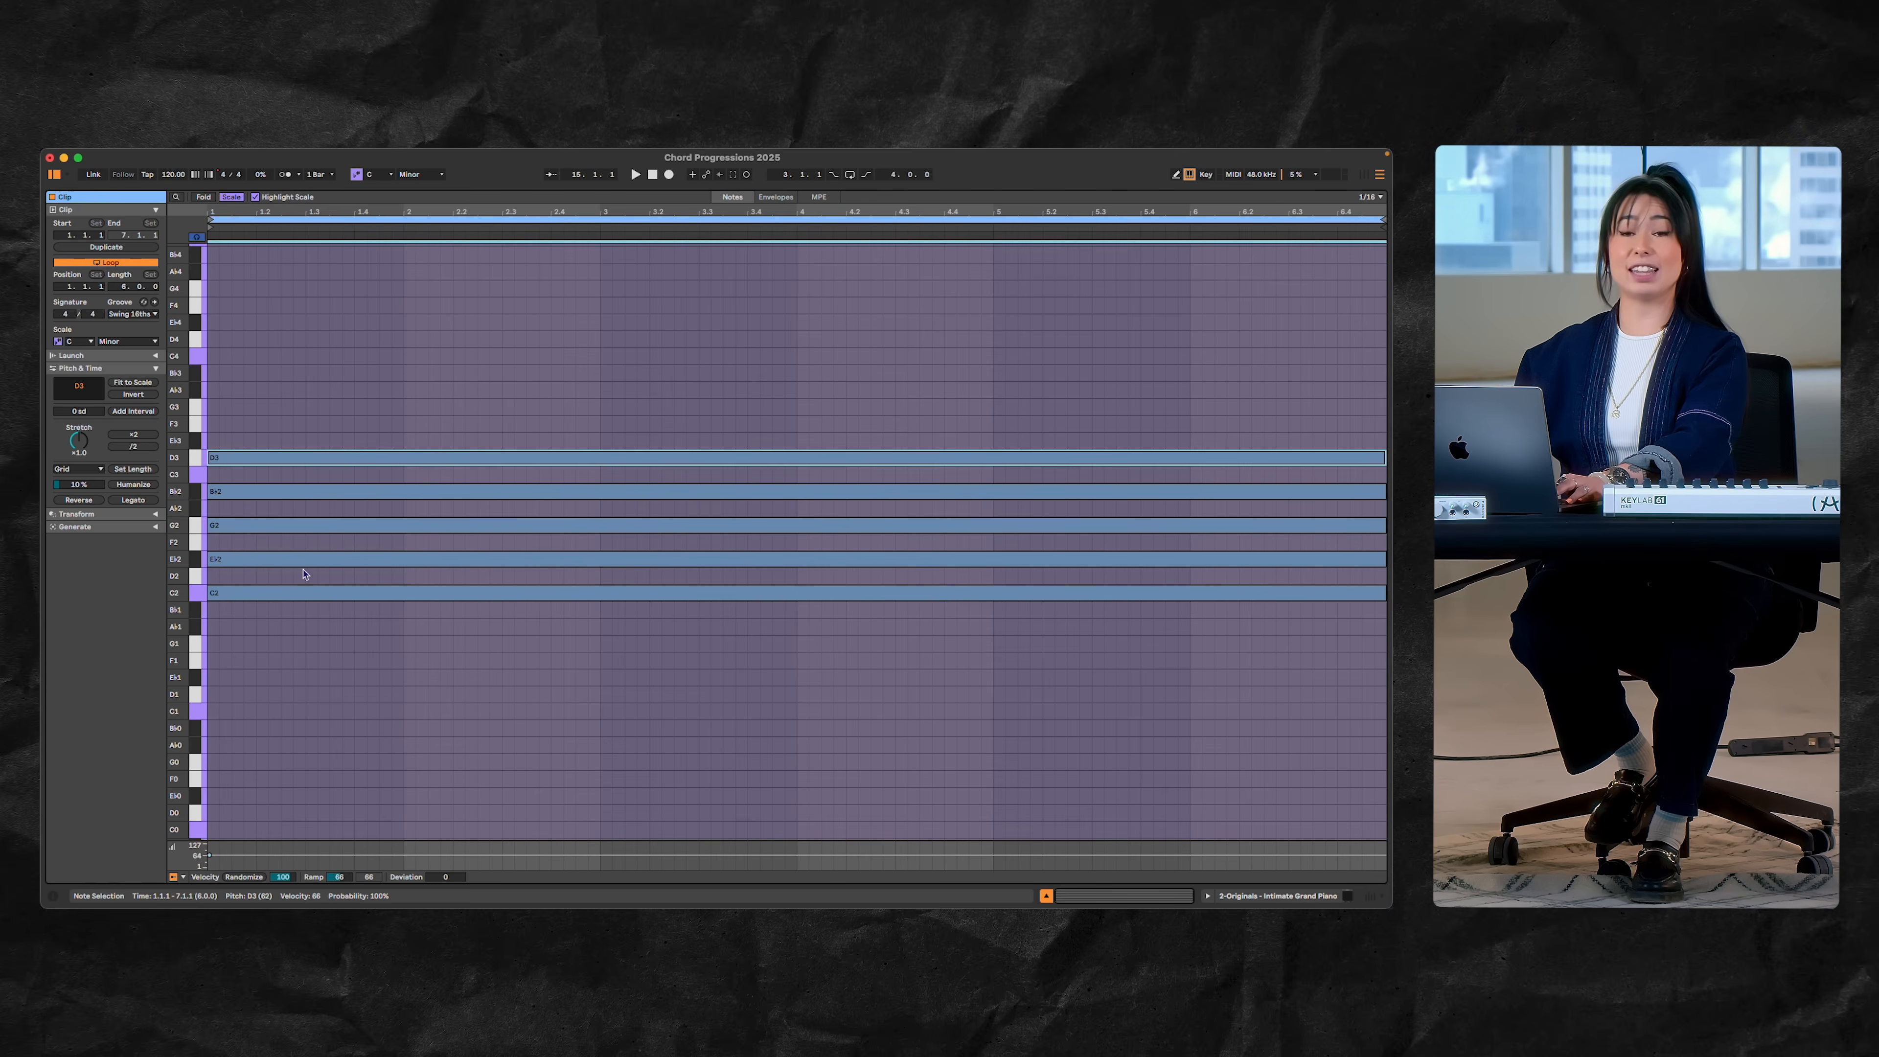
# Copy the Eb2 note up to F2 and raise the copy one octave to F3
pyautogui.click(296, 564)
pyautogui.moveTo(300, 567); pyautogui.dragTo(299, 550)
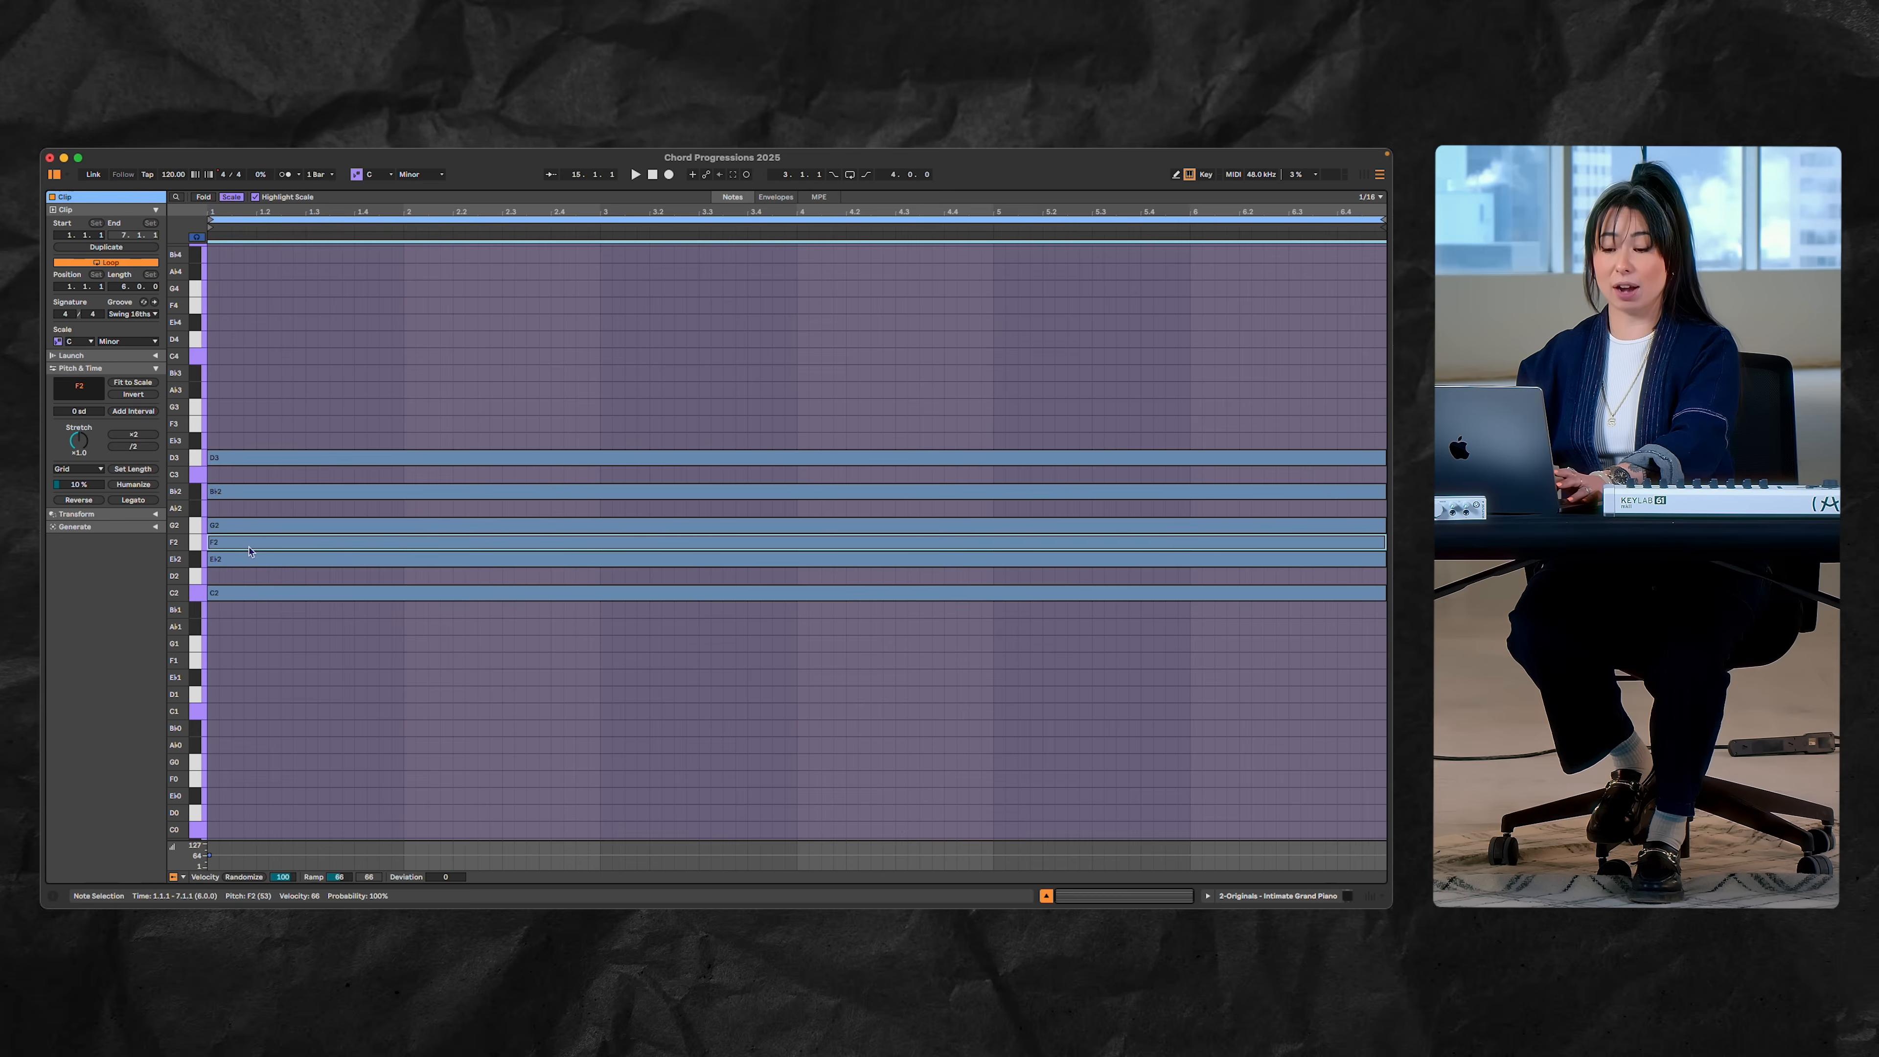
pyautogui.hotkey('shift', 'Up')
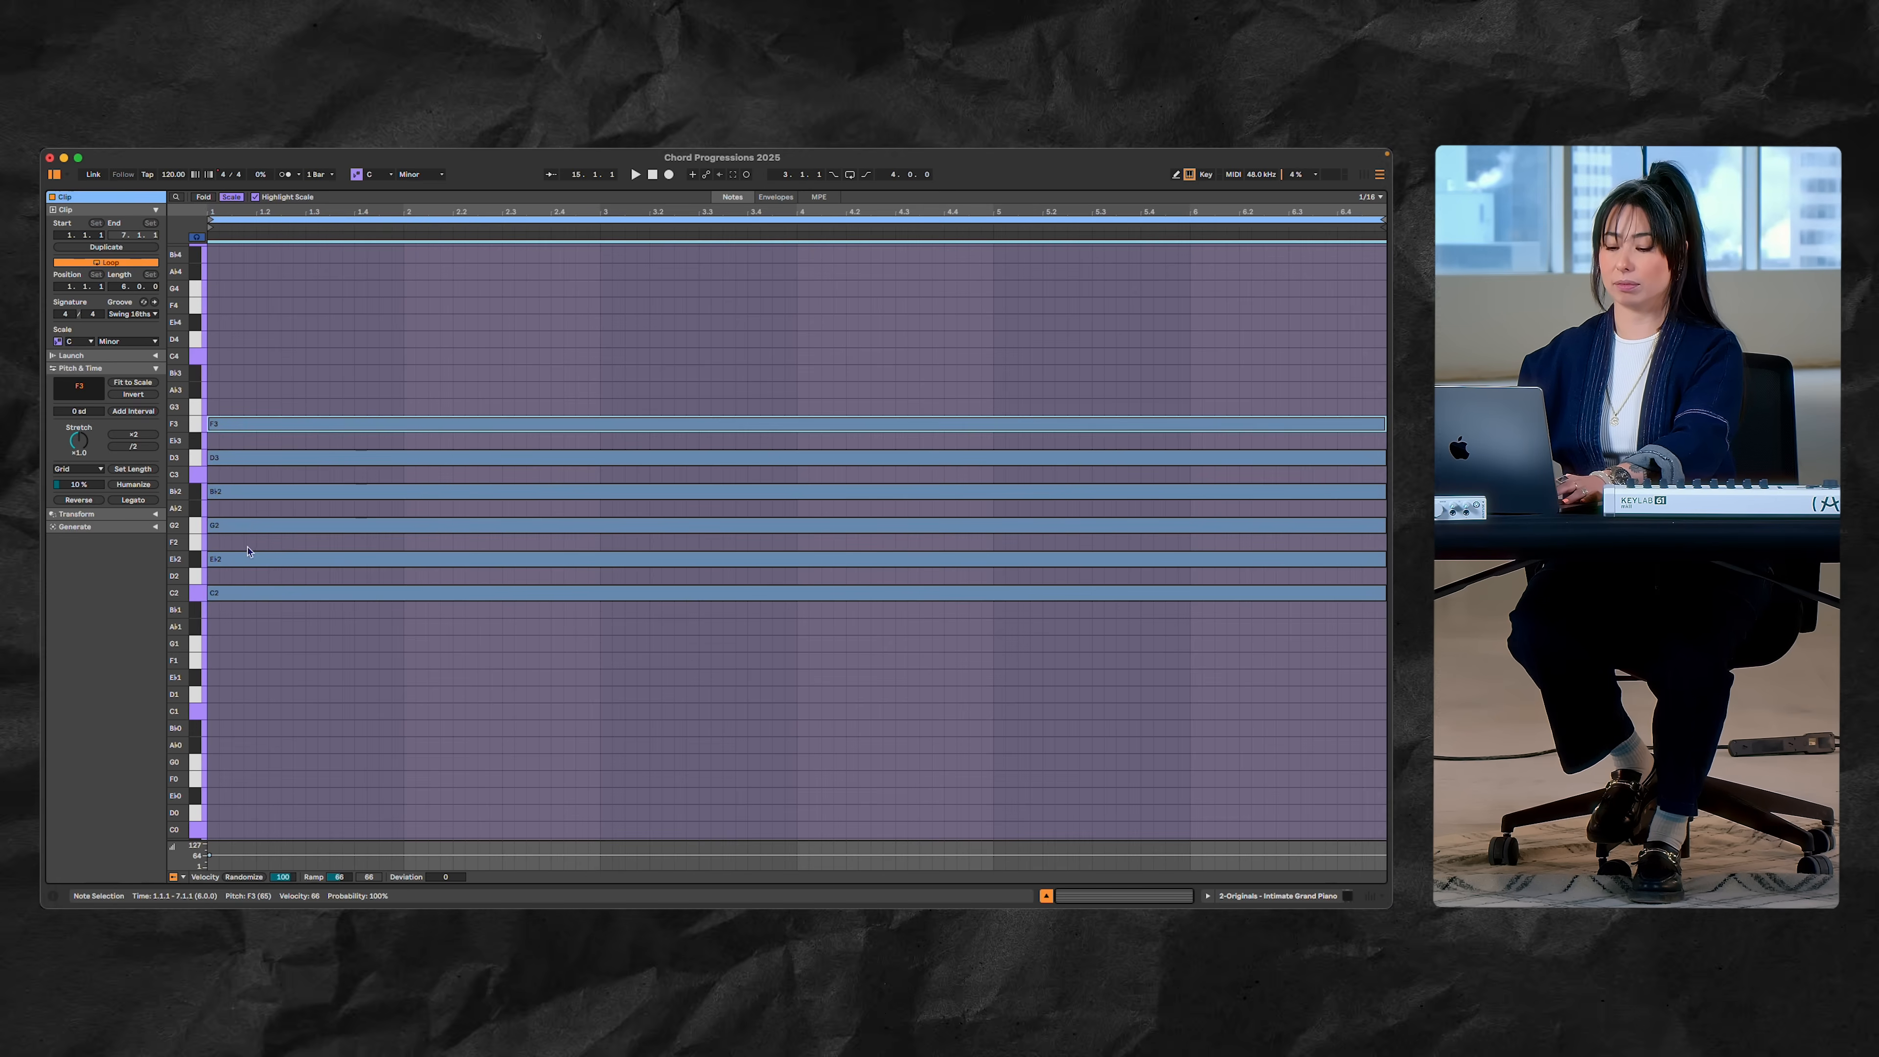
# Show notes outside the scale, place a copy of the G2 note at A3, and play the extended chord
pyautogui.click(240, 527)
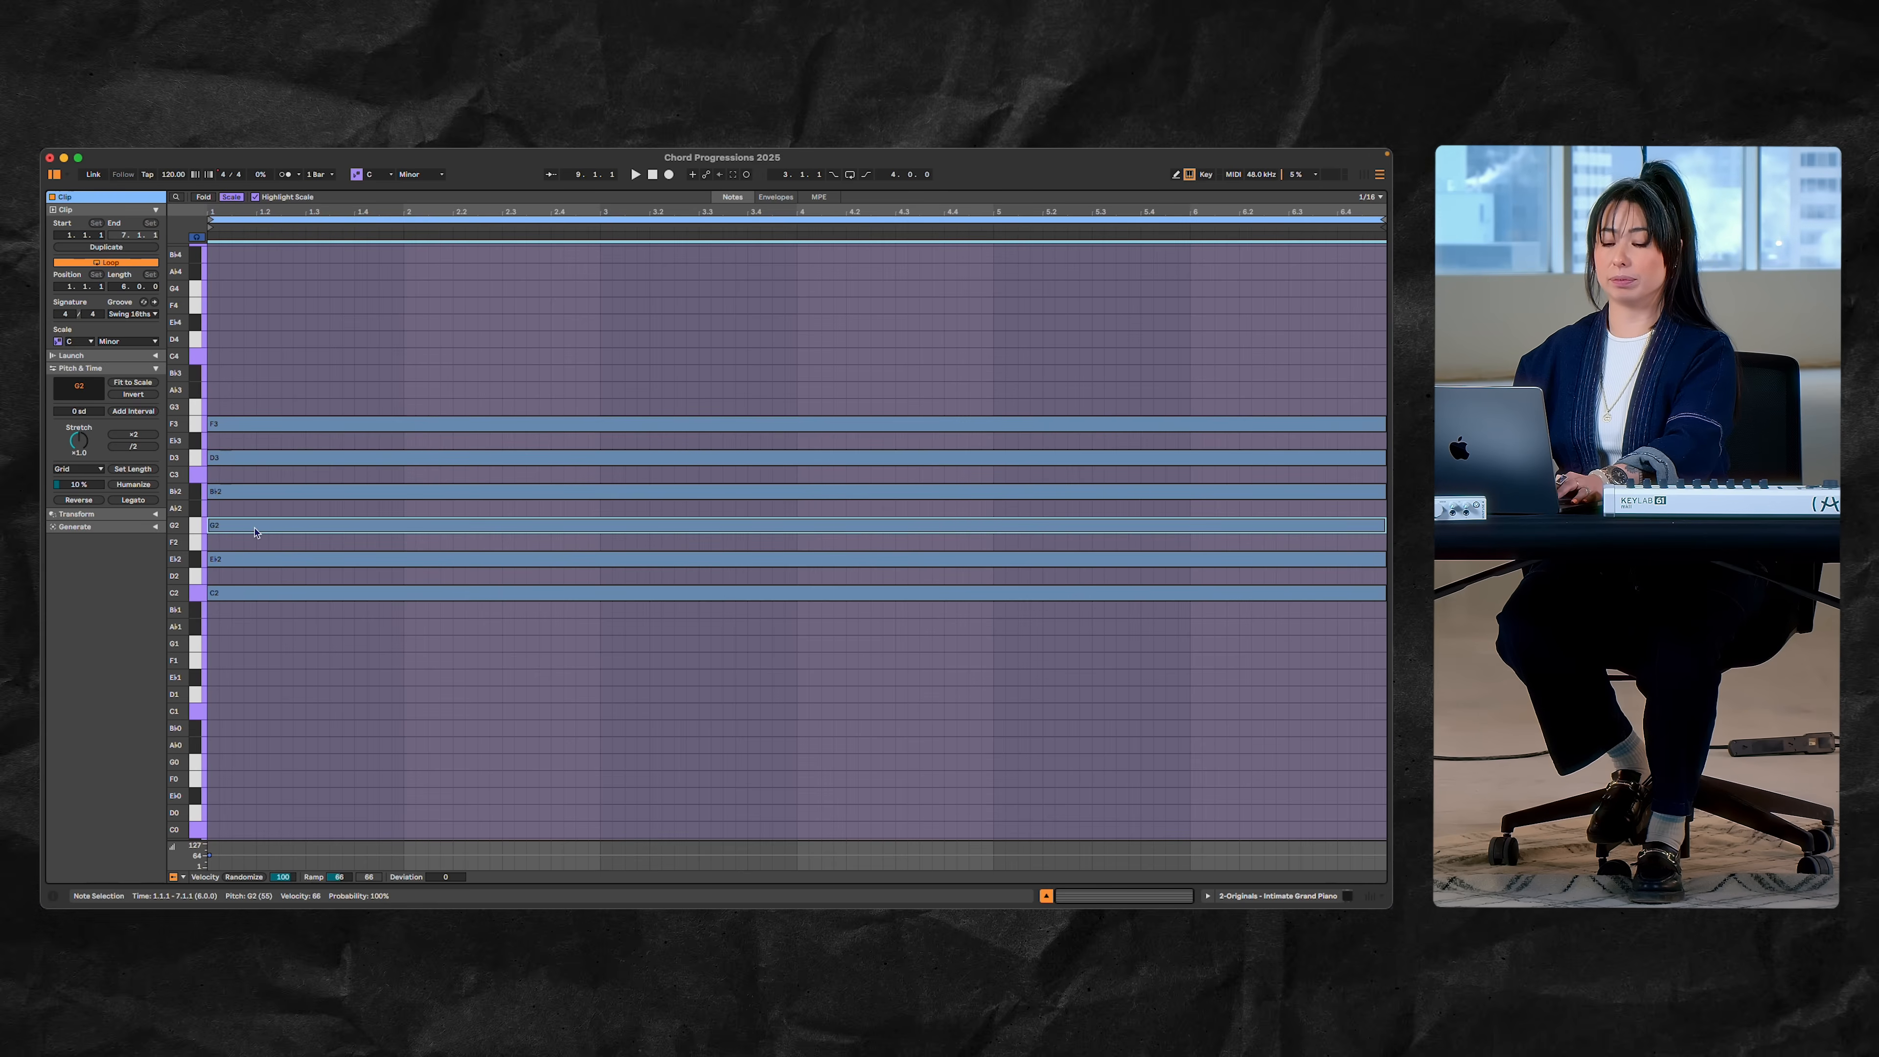
pyautogui.moveTo(254, 532); pyautogui.dragTo(253, 518)
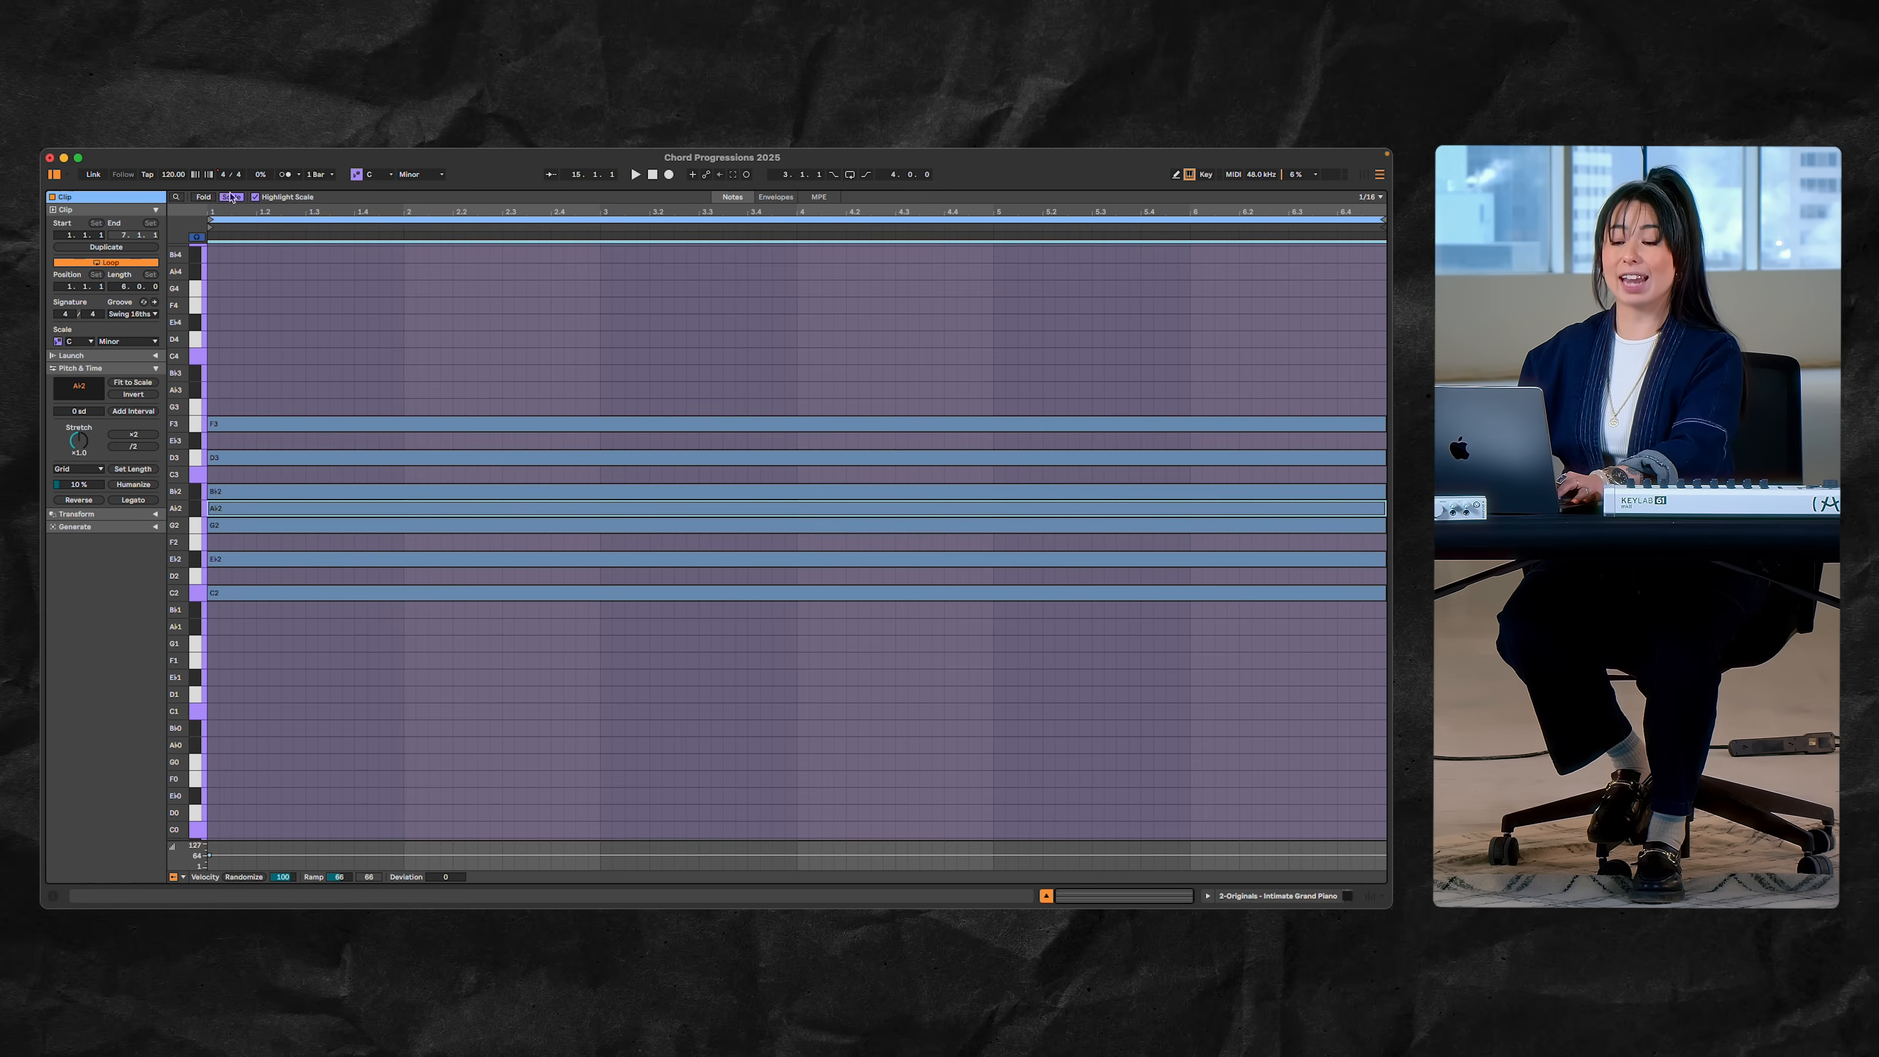
pyautogui.click(230, 196)
pyautogui.moveTo(234, 552); pyautogui.dragTo(236, 540)
pyautogui.hotkey('shift', 'Up')
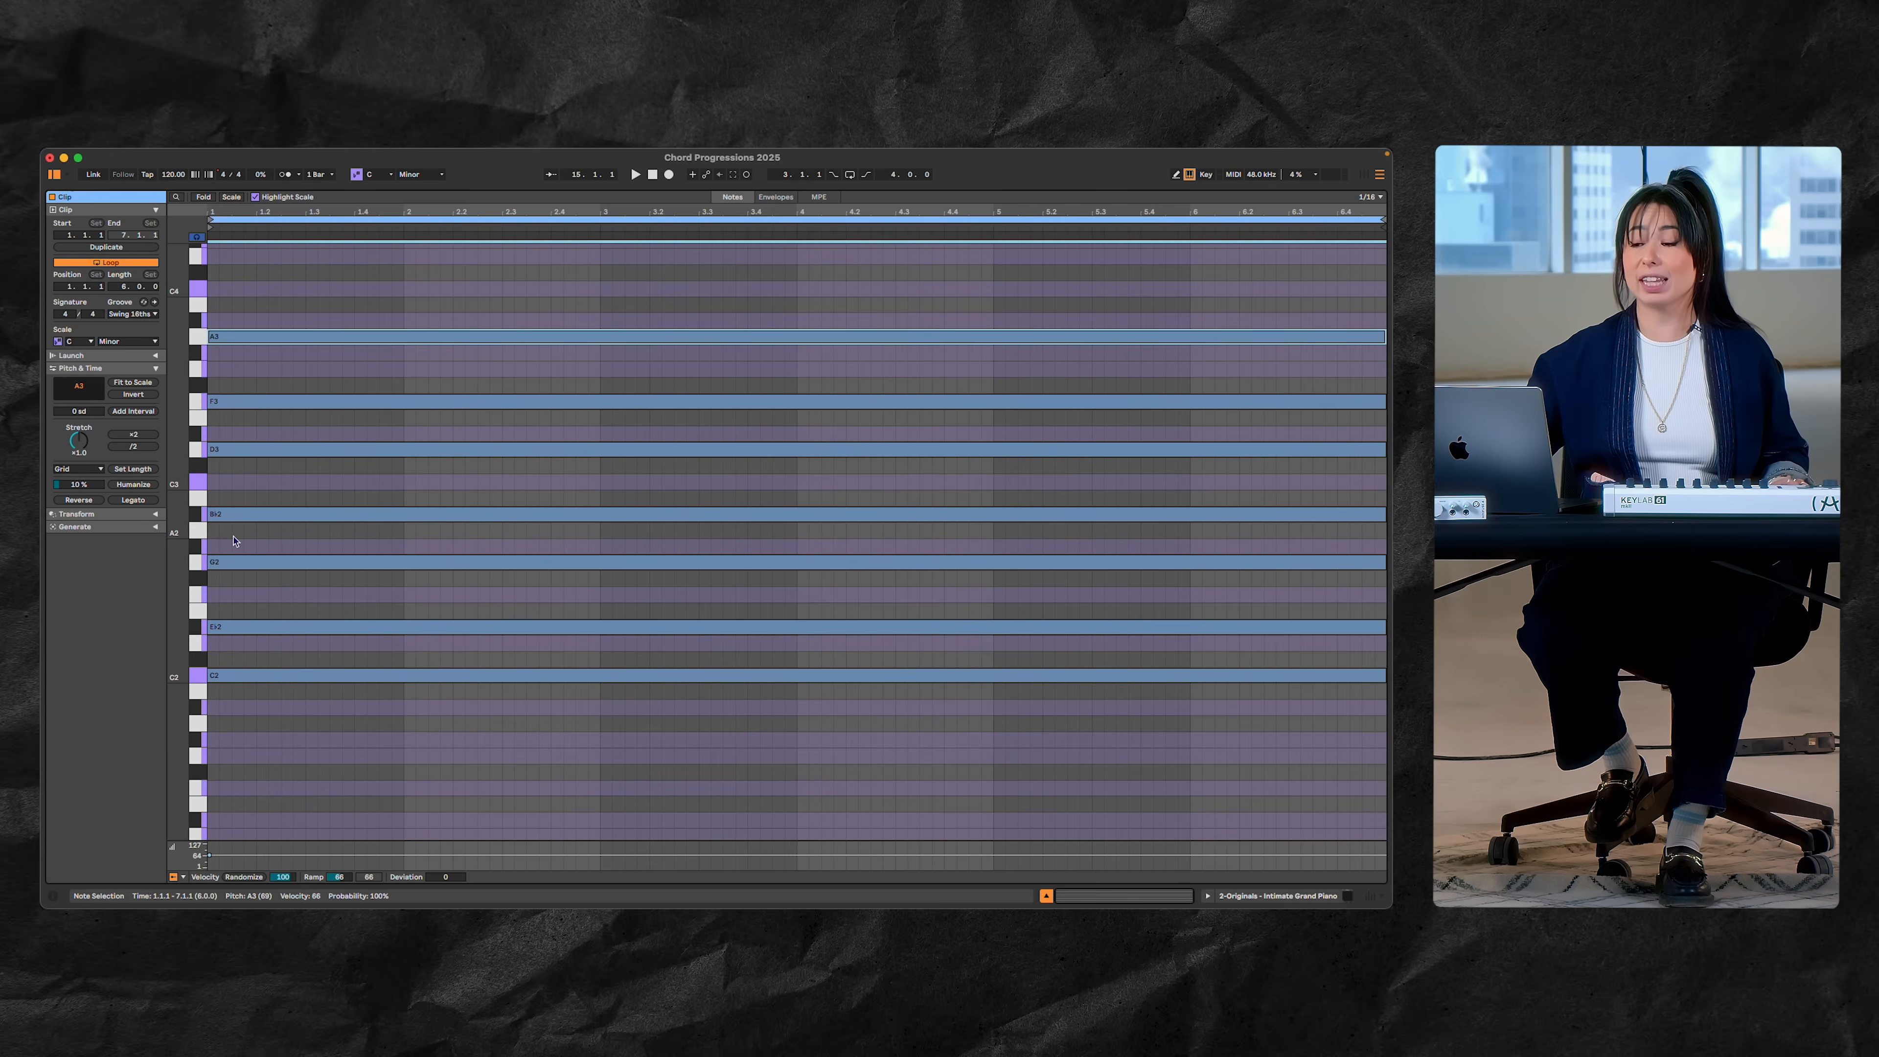
pyautogui.press('space')
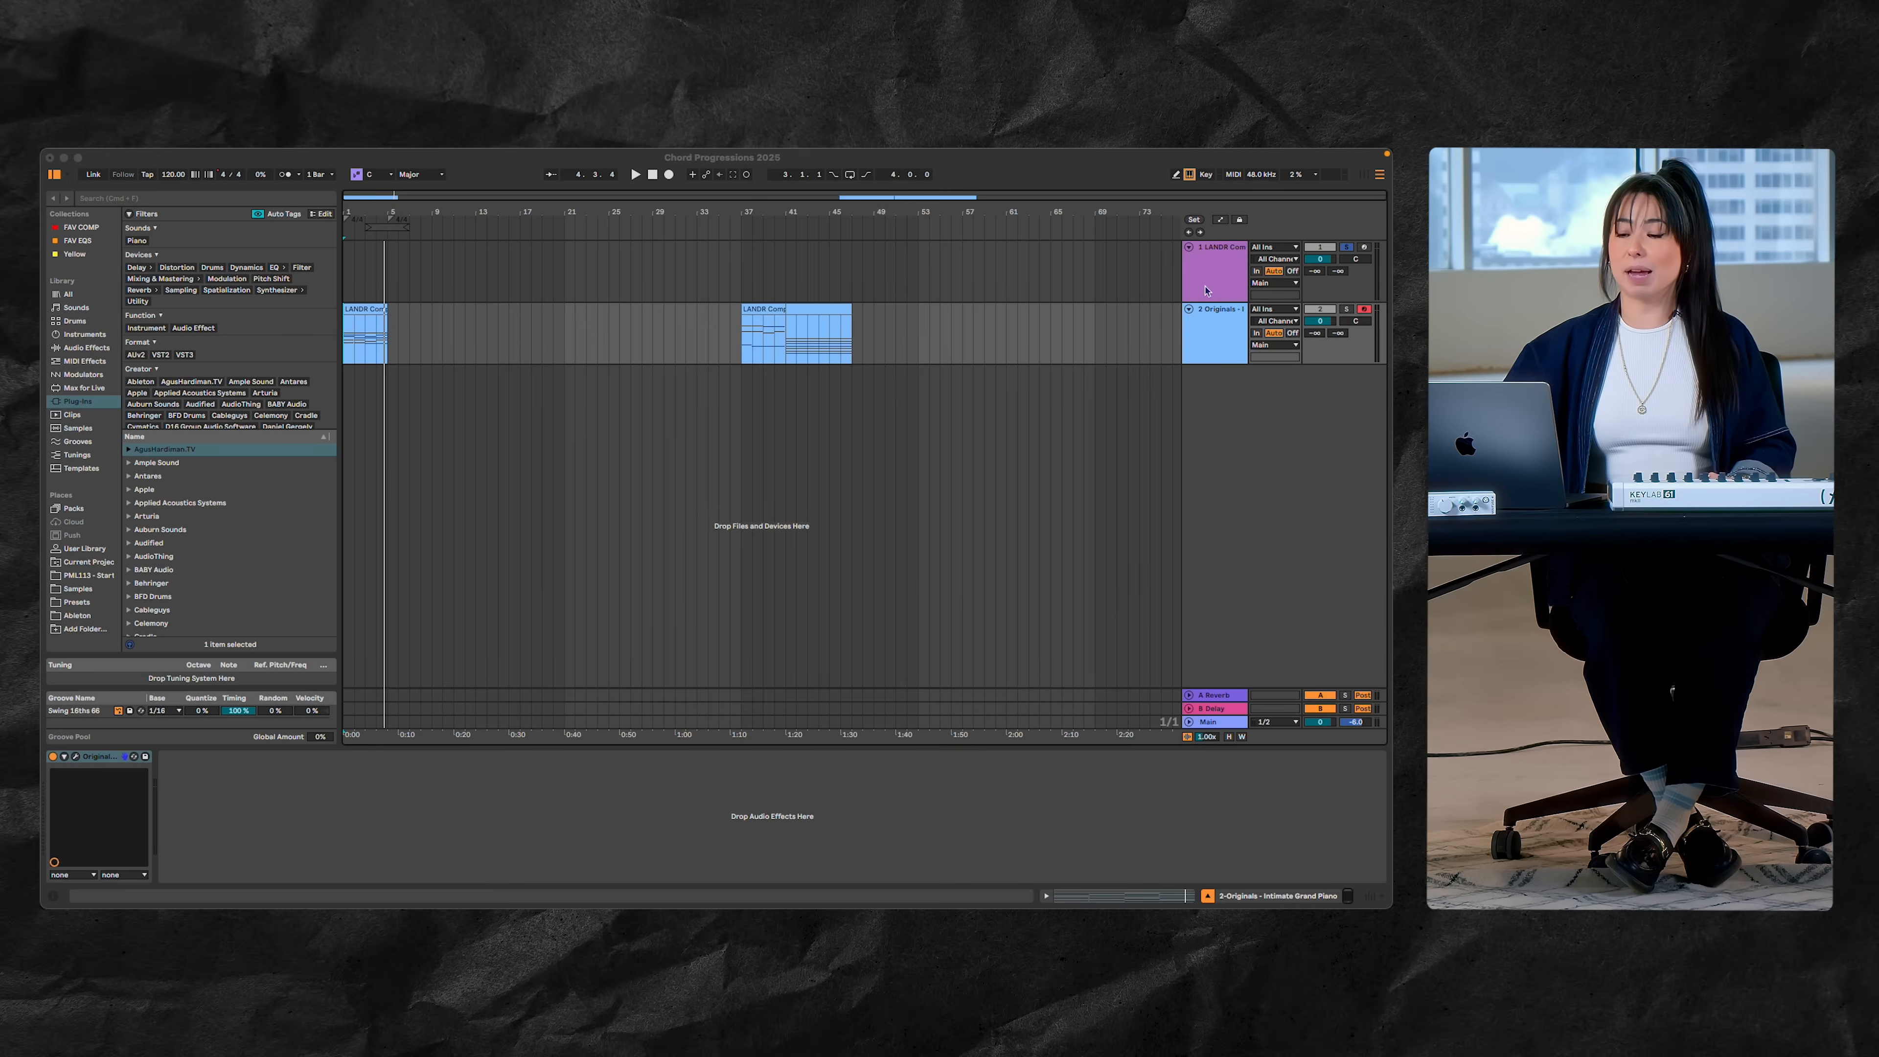
# In LANDR Composer, add the 9 embellishment to the Cm and Eb/Bb chords
pyautogui.click(1205, 290)
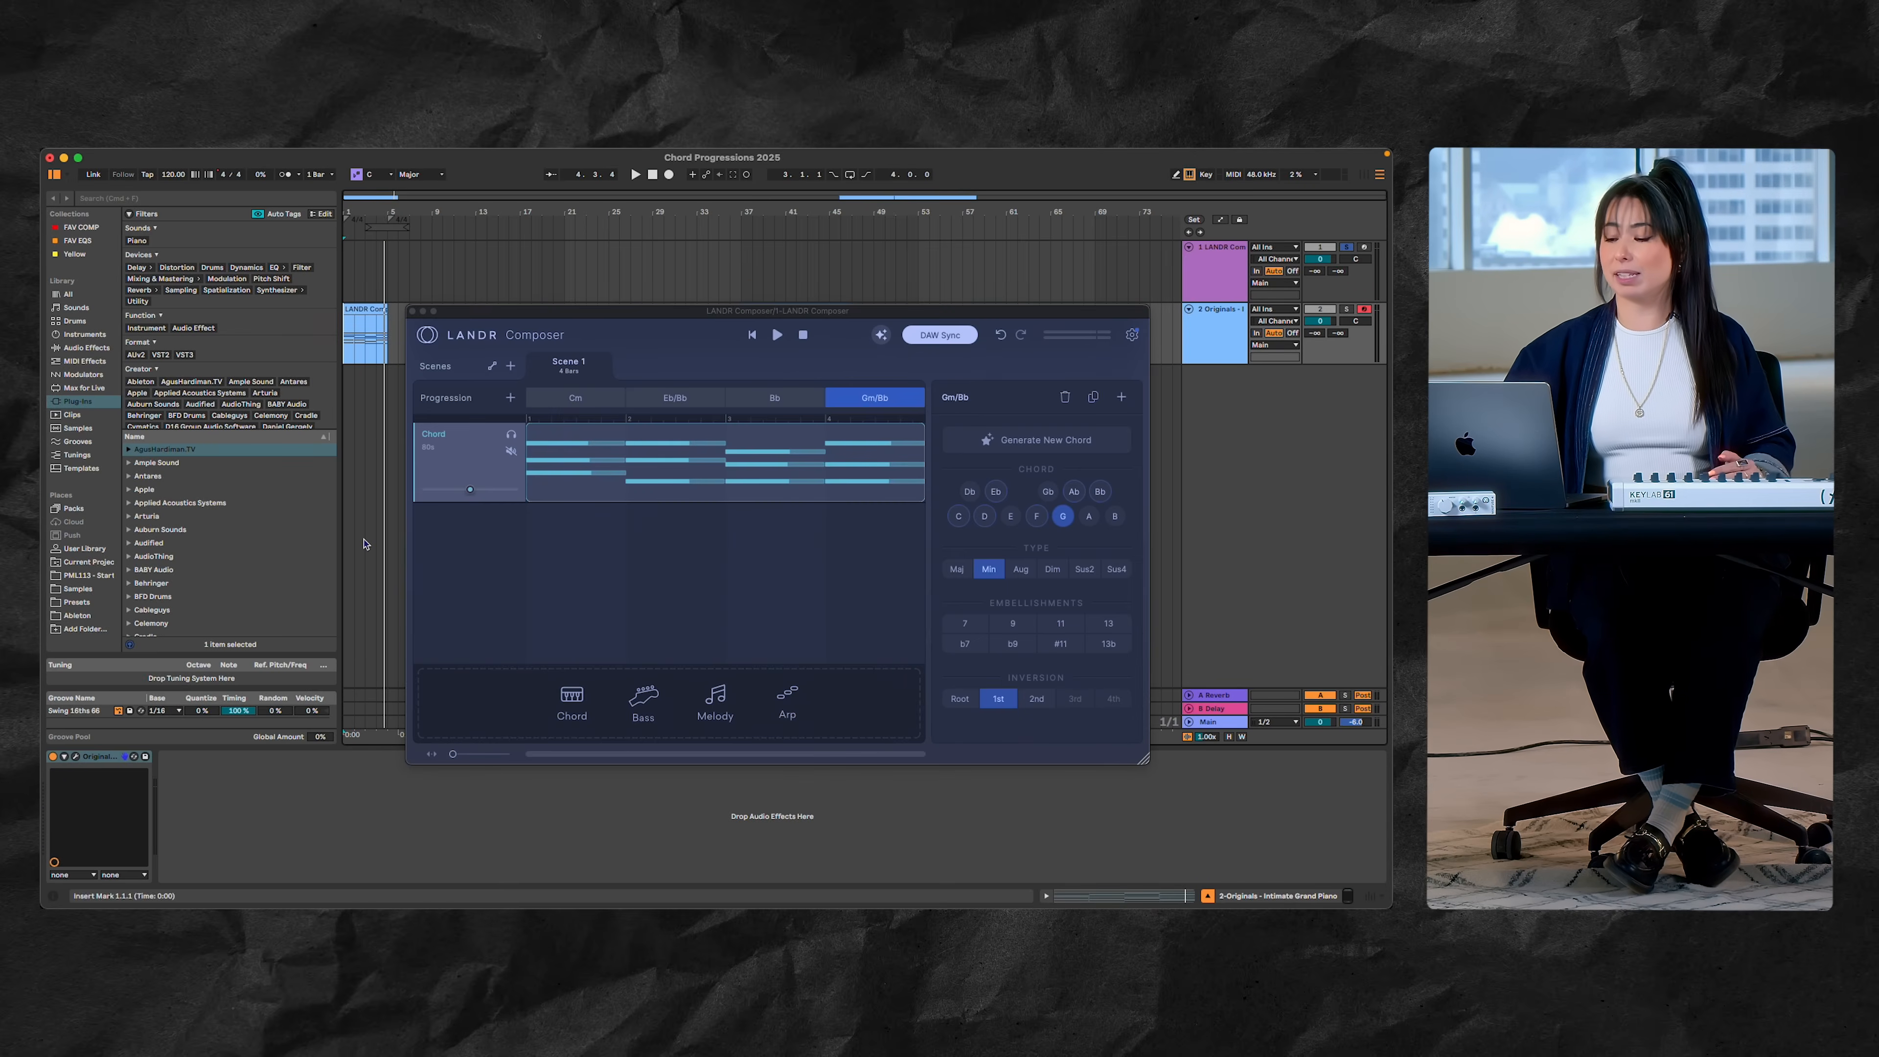
pyautogui.click(596, 412)
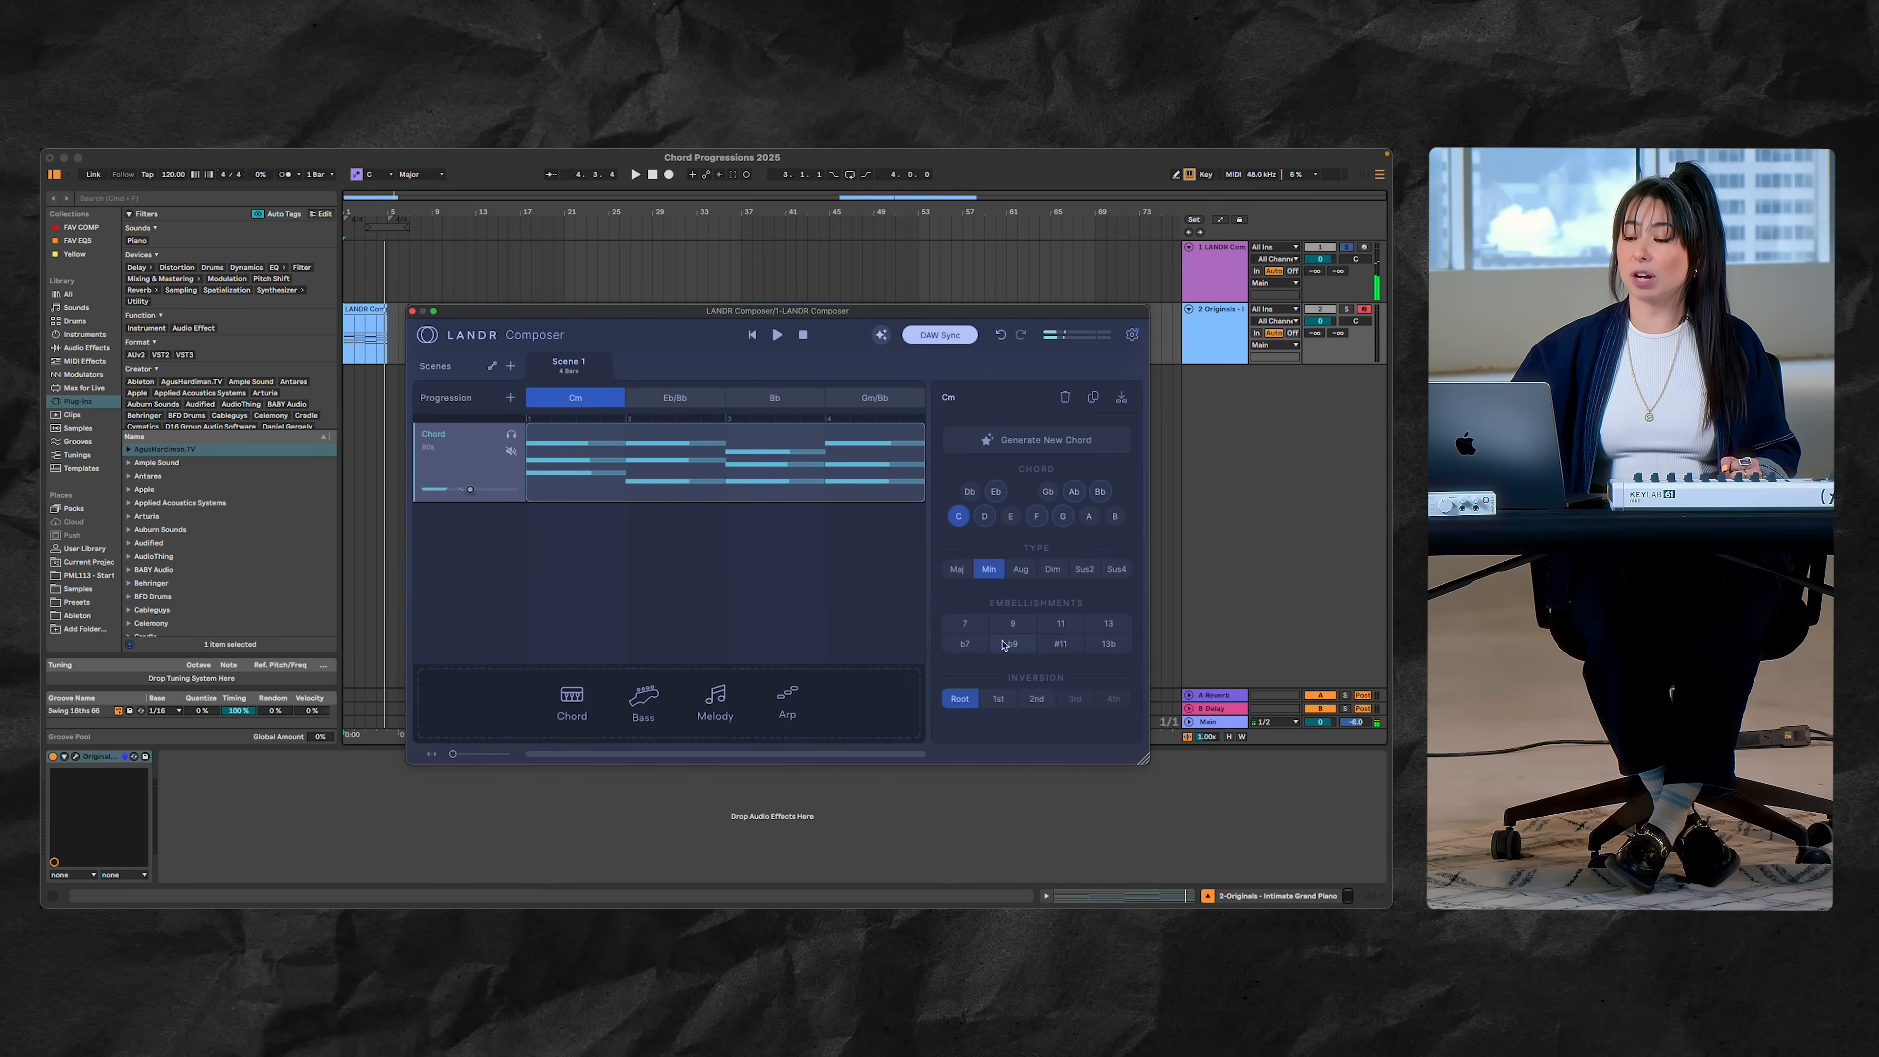
pyautogui.click(1003, 631)
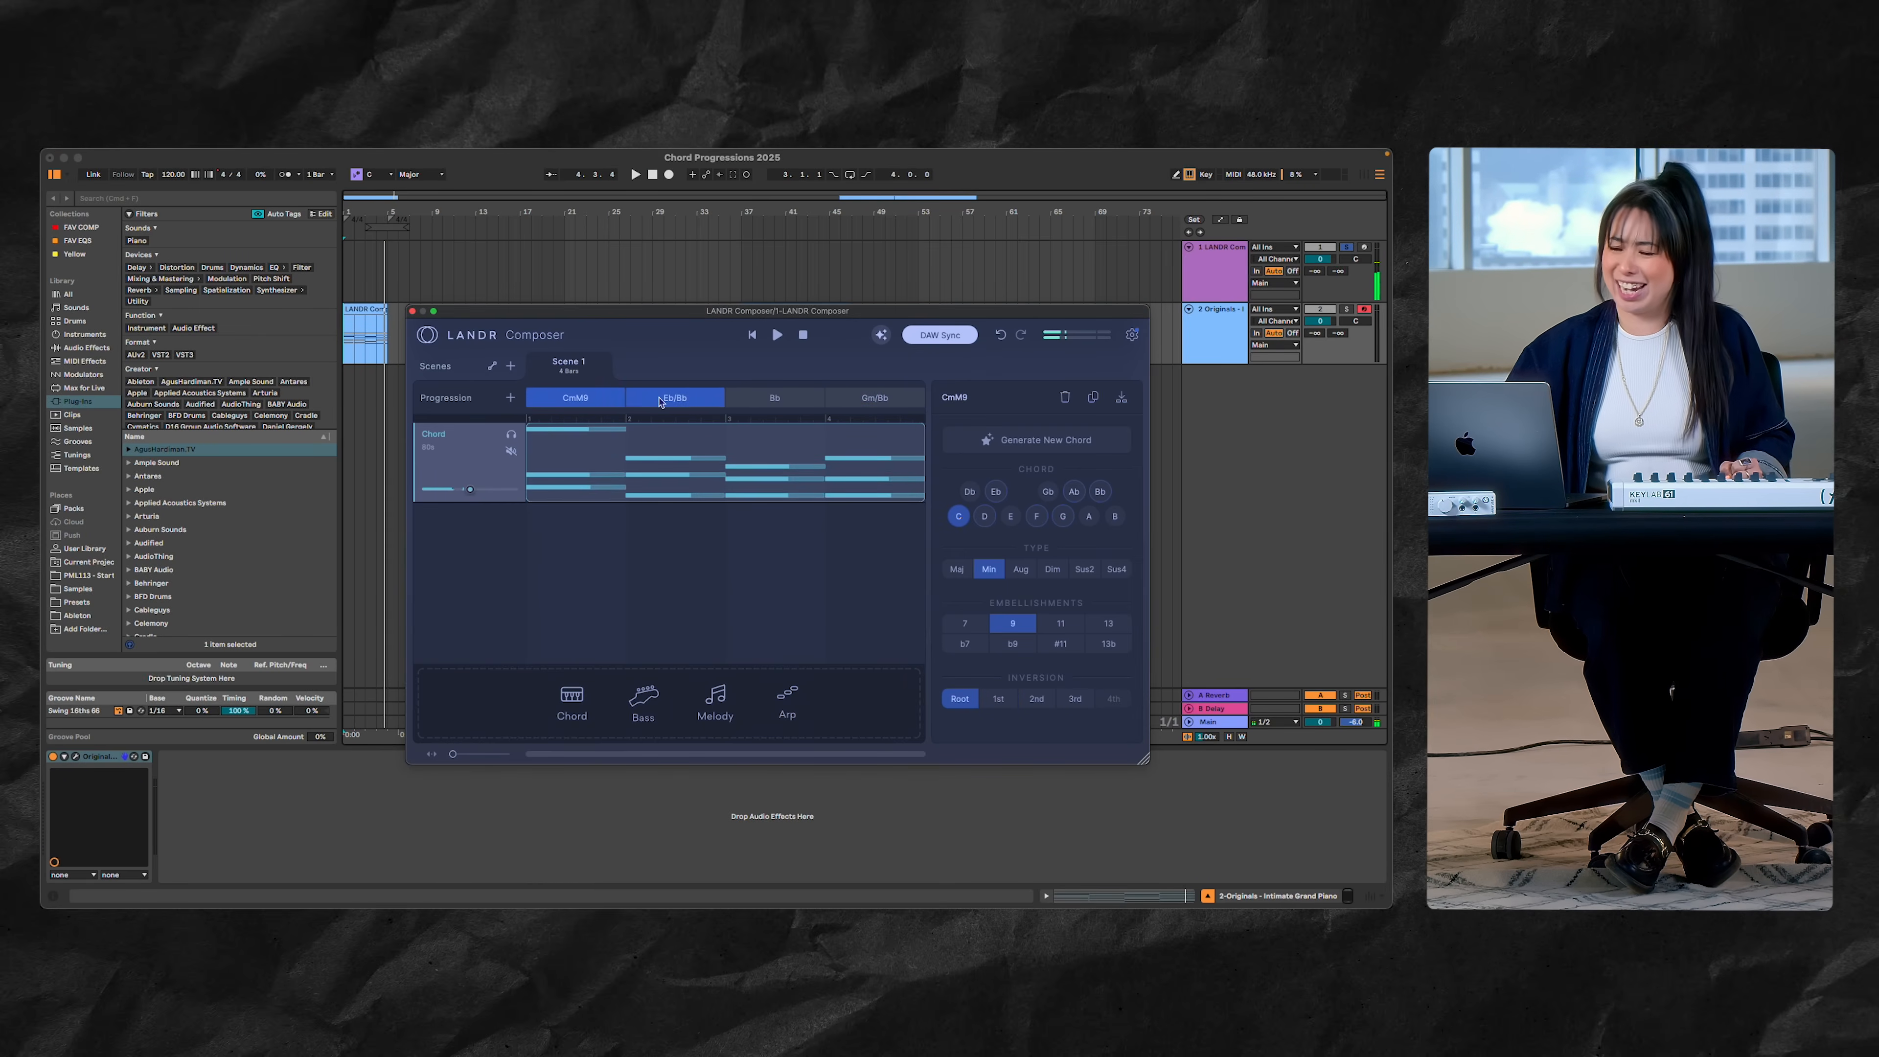
pyautogui.click(665, 402)
pyautogui.click(1020, 624)
# Add the 9 embellishment to the Bb chord and give the final Gm/Bb chord the b7 embellishment
pyautogui.click(775, 401)
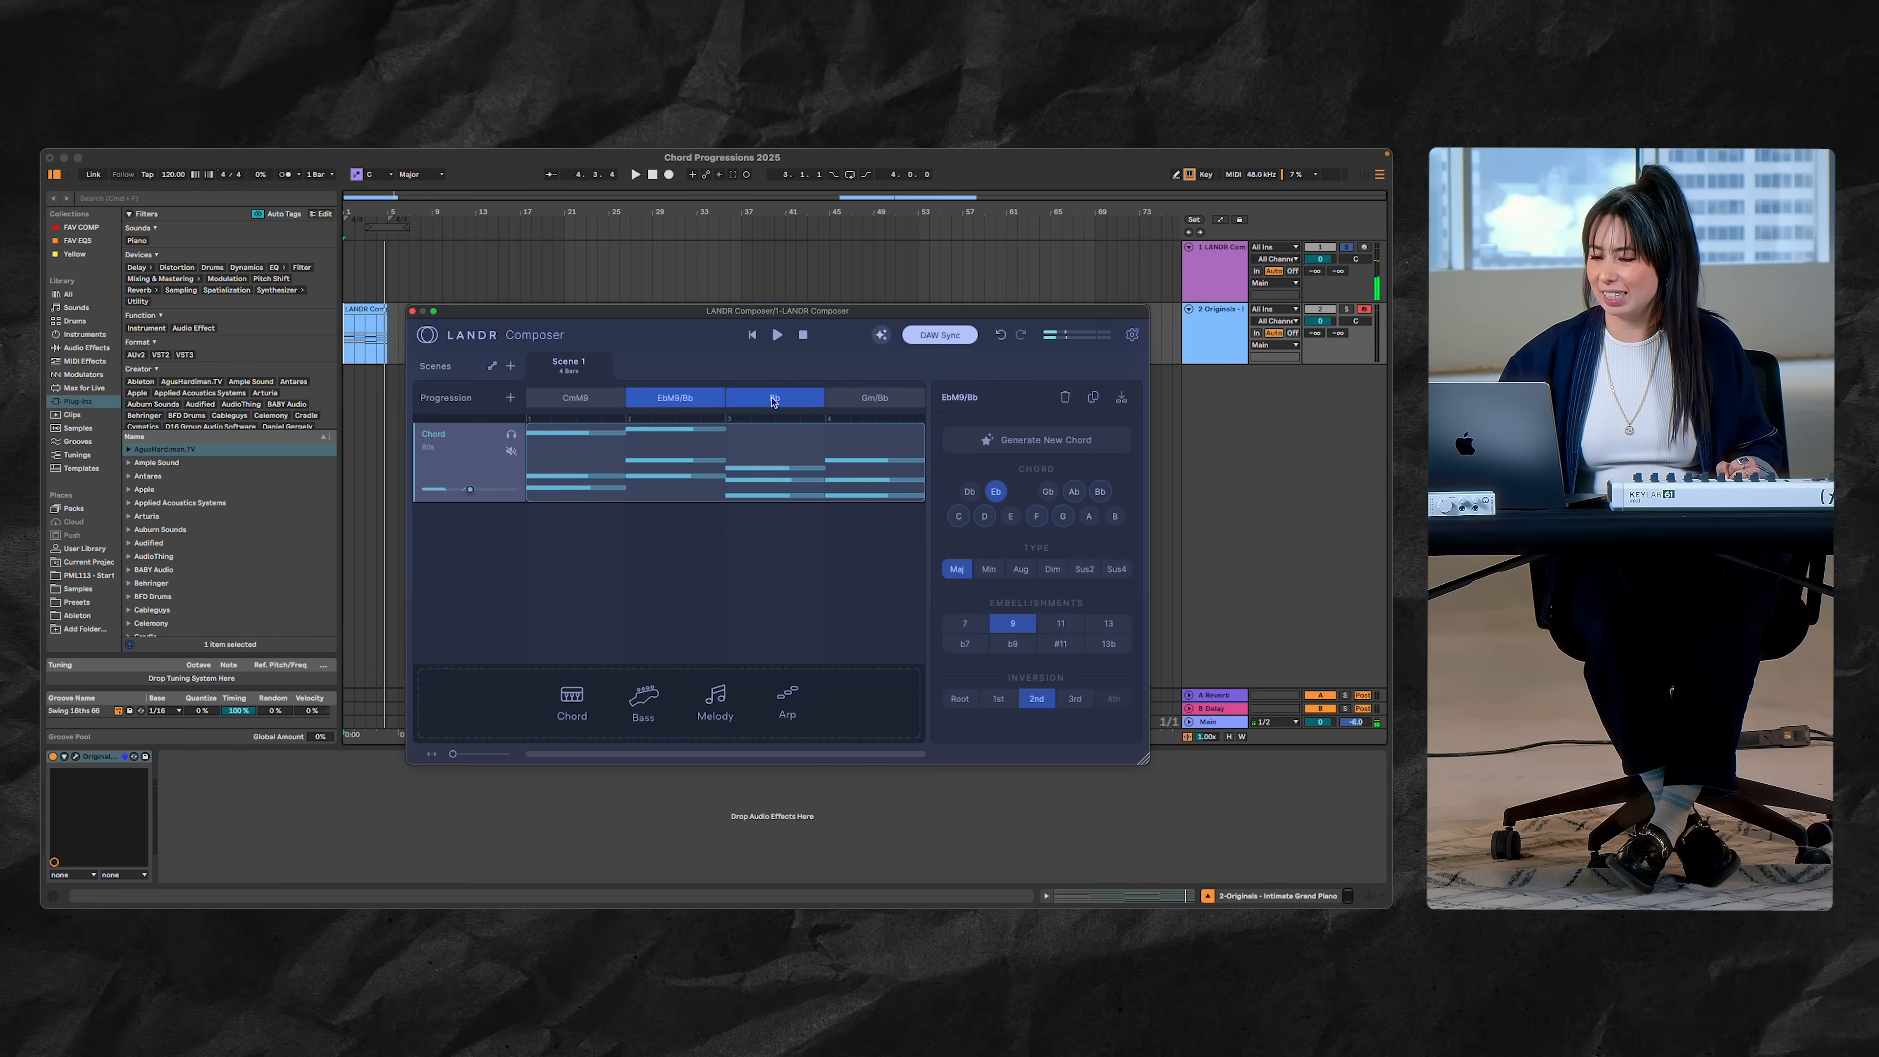
pyautogui.click(1010, 624)
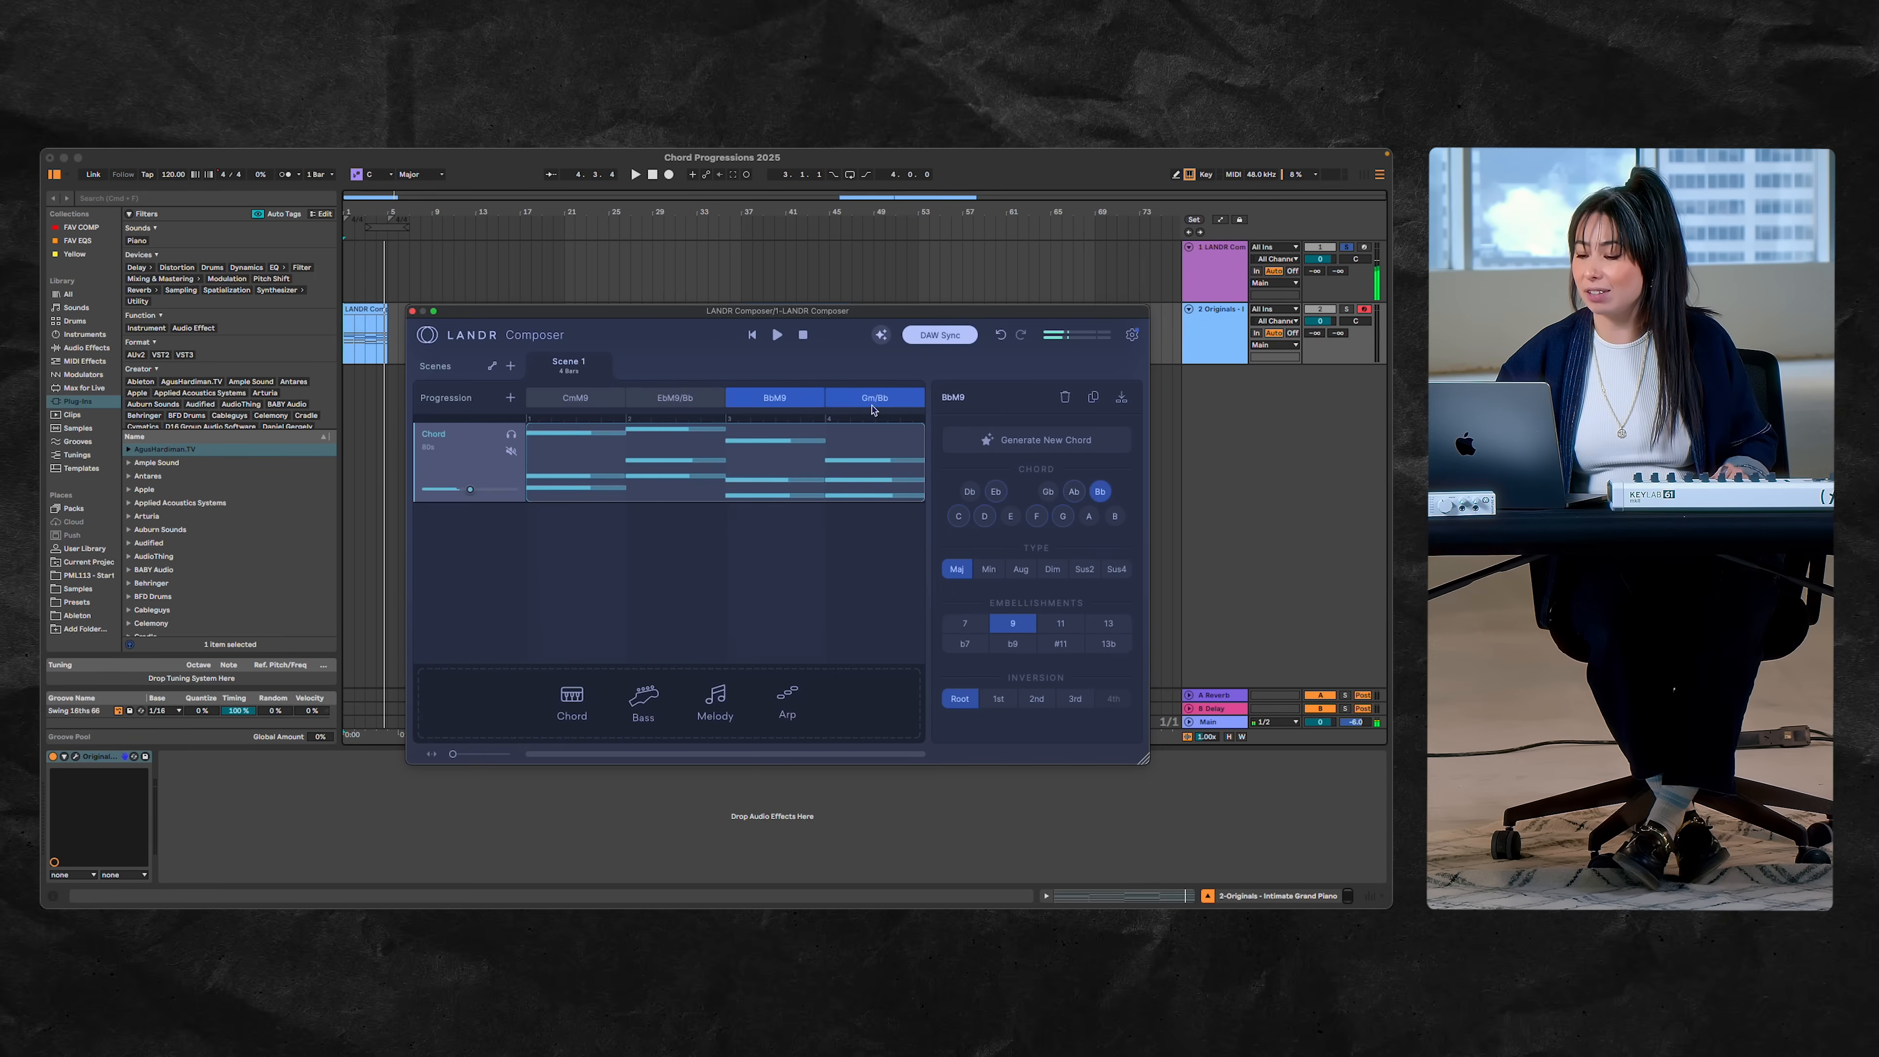
pyautogui.click(873, 402)
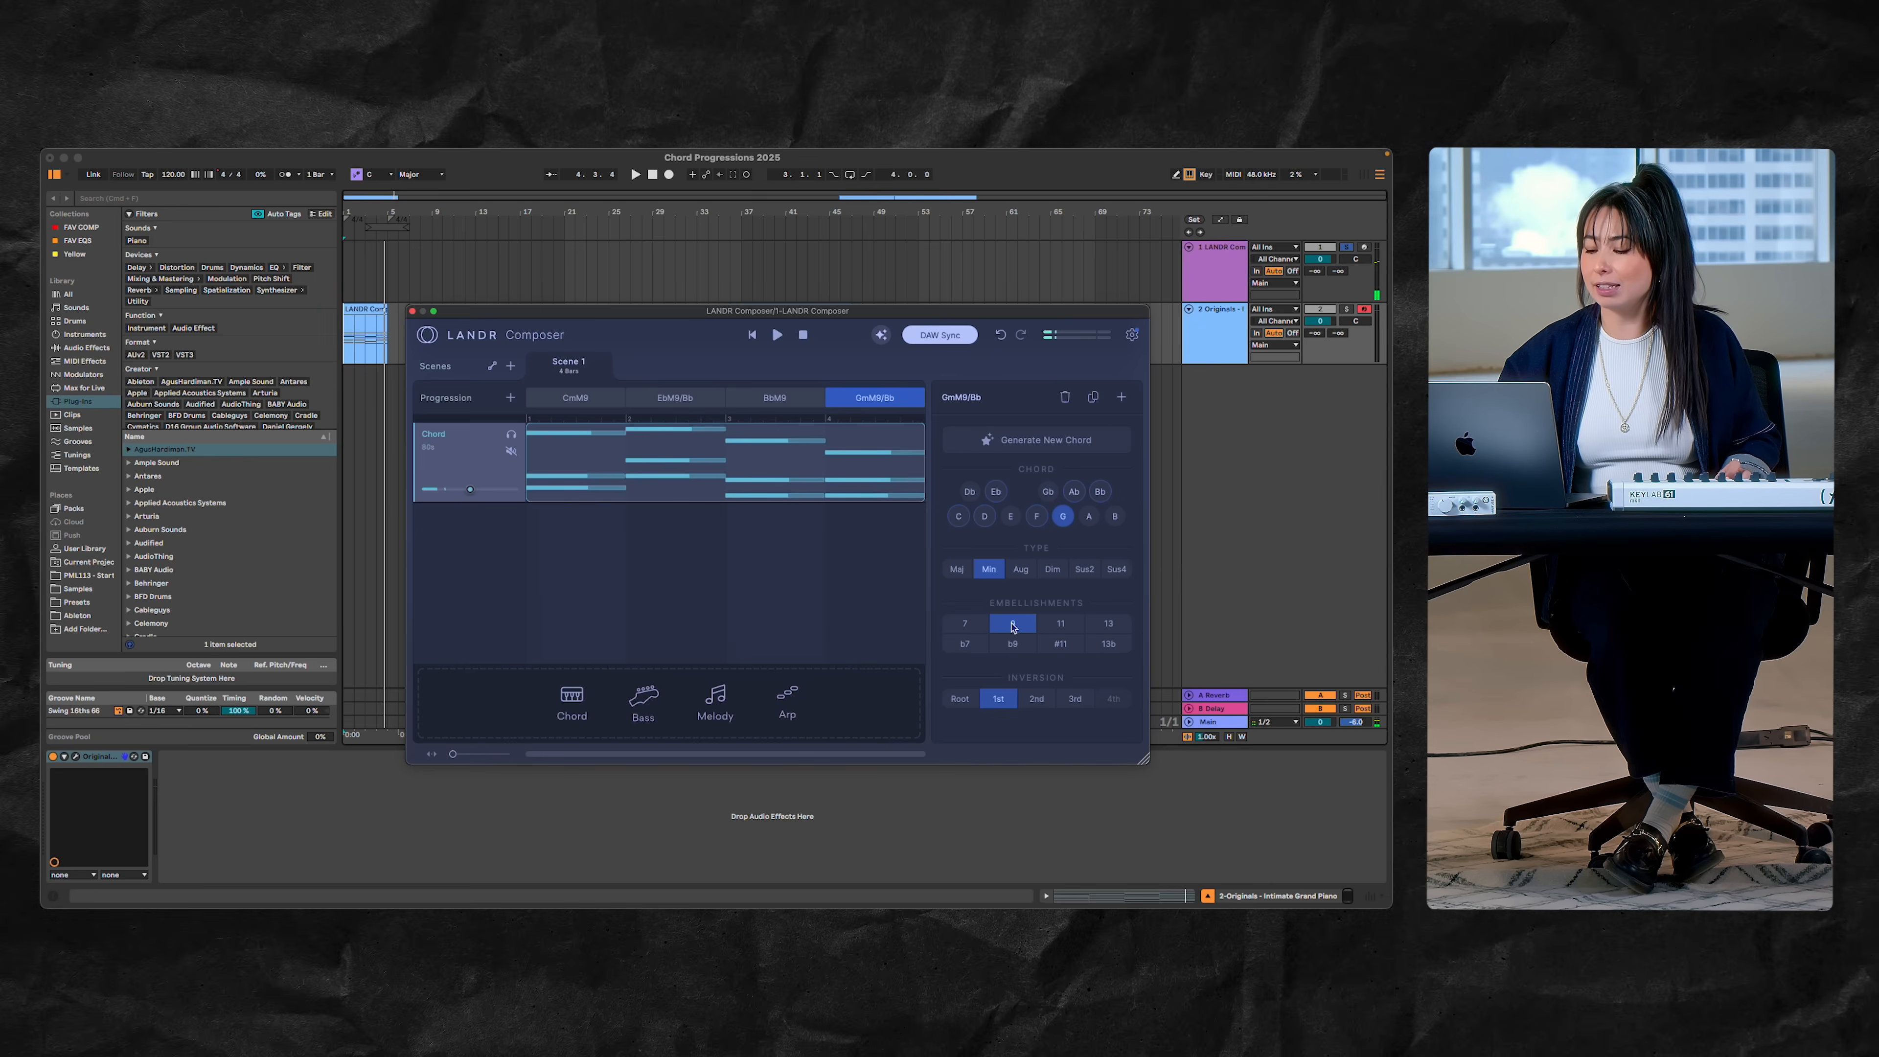
pyautogui.click(1013, 625)
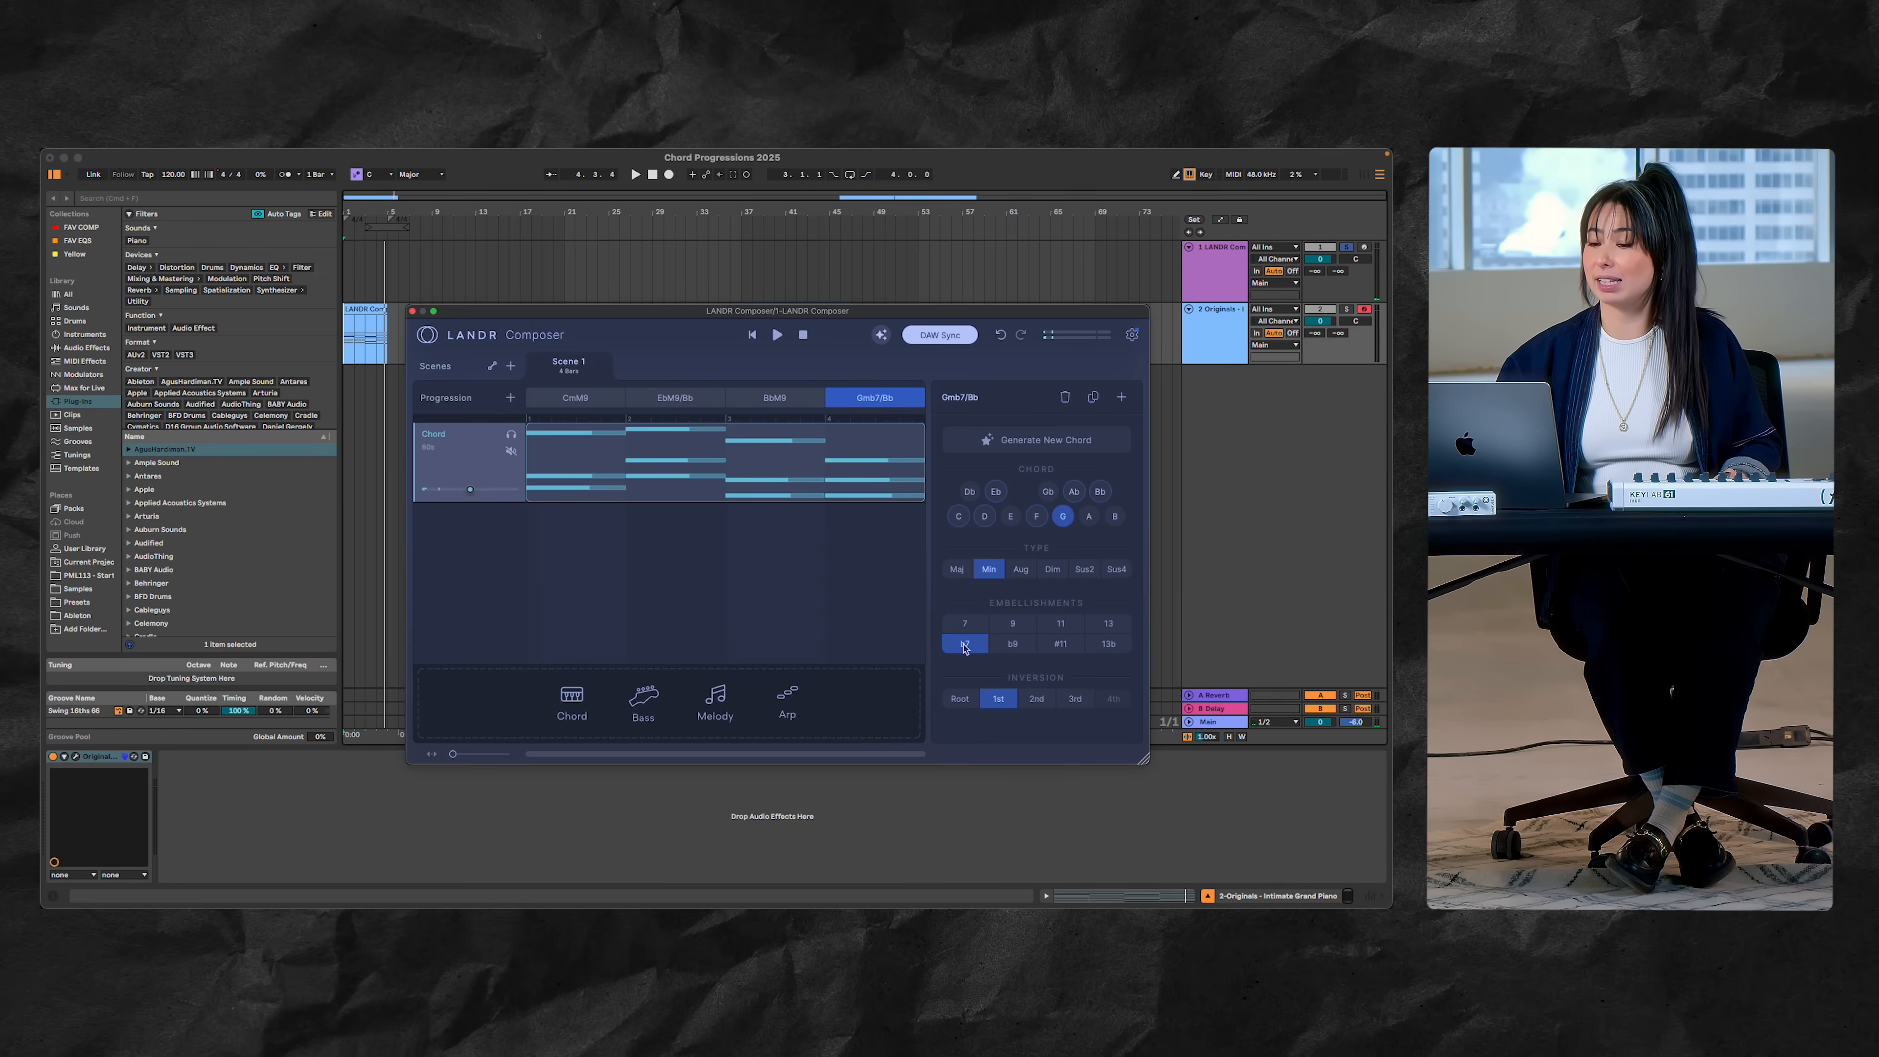
# Play back the chord progression to hear its extended voicings
pyautogui.press('space')
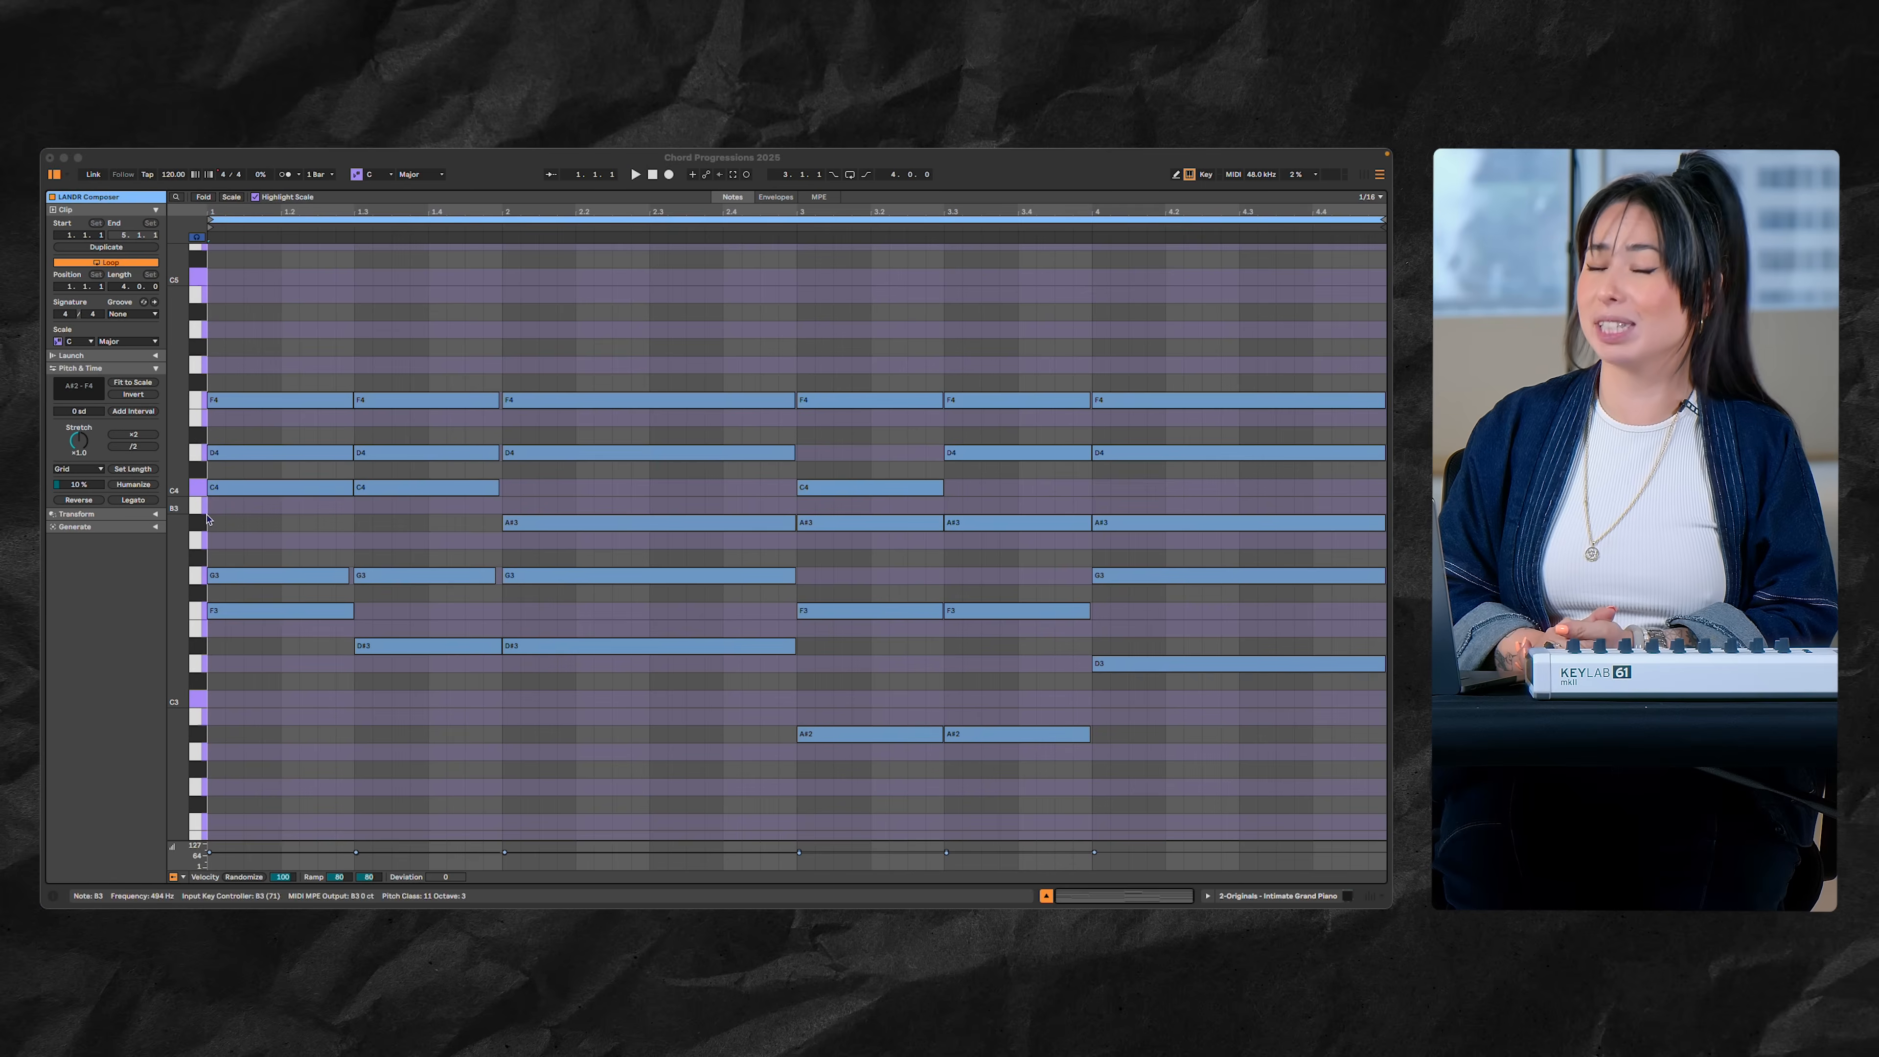
pyautogui.press('space')
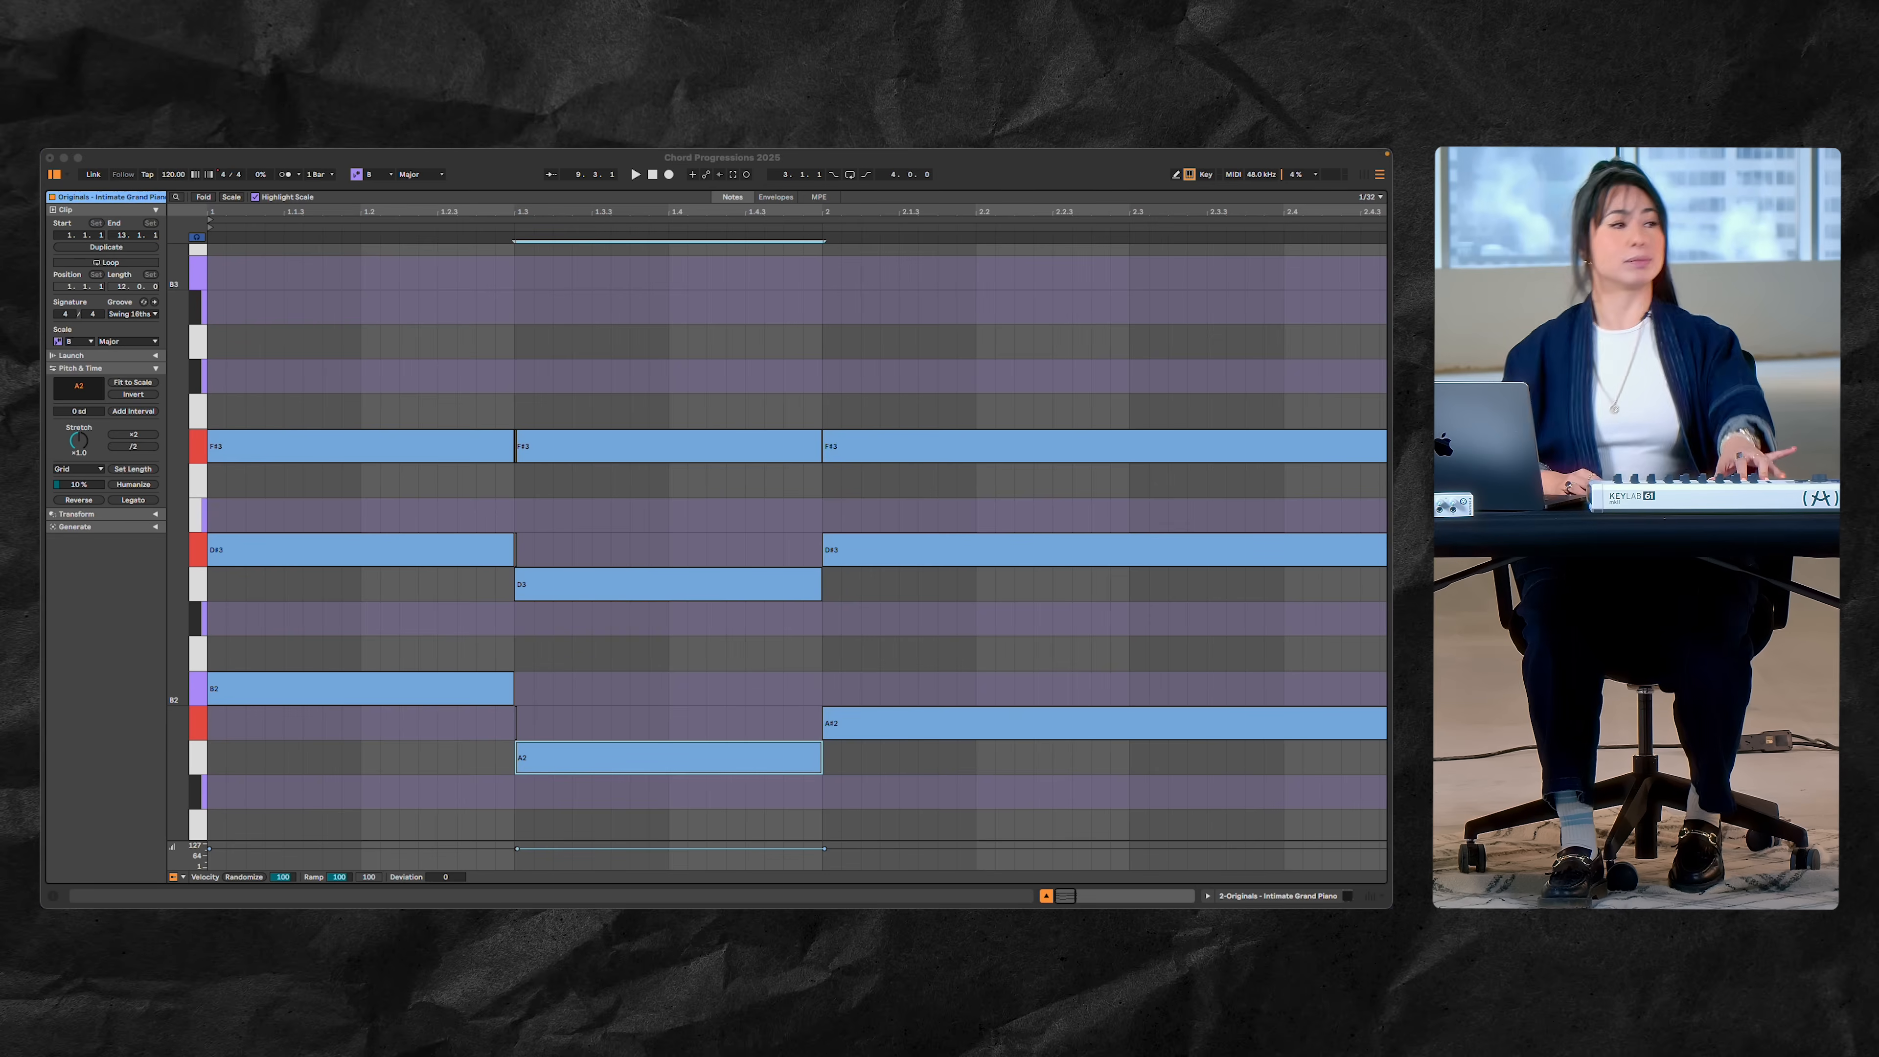
# Set the scale for the root B to Minor
pyautogui.click(479, 183)
pyautogui.click(437, 175)
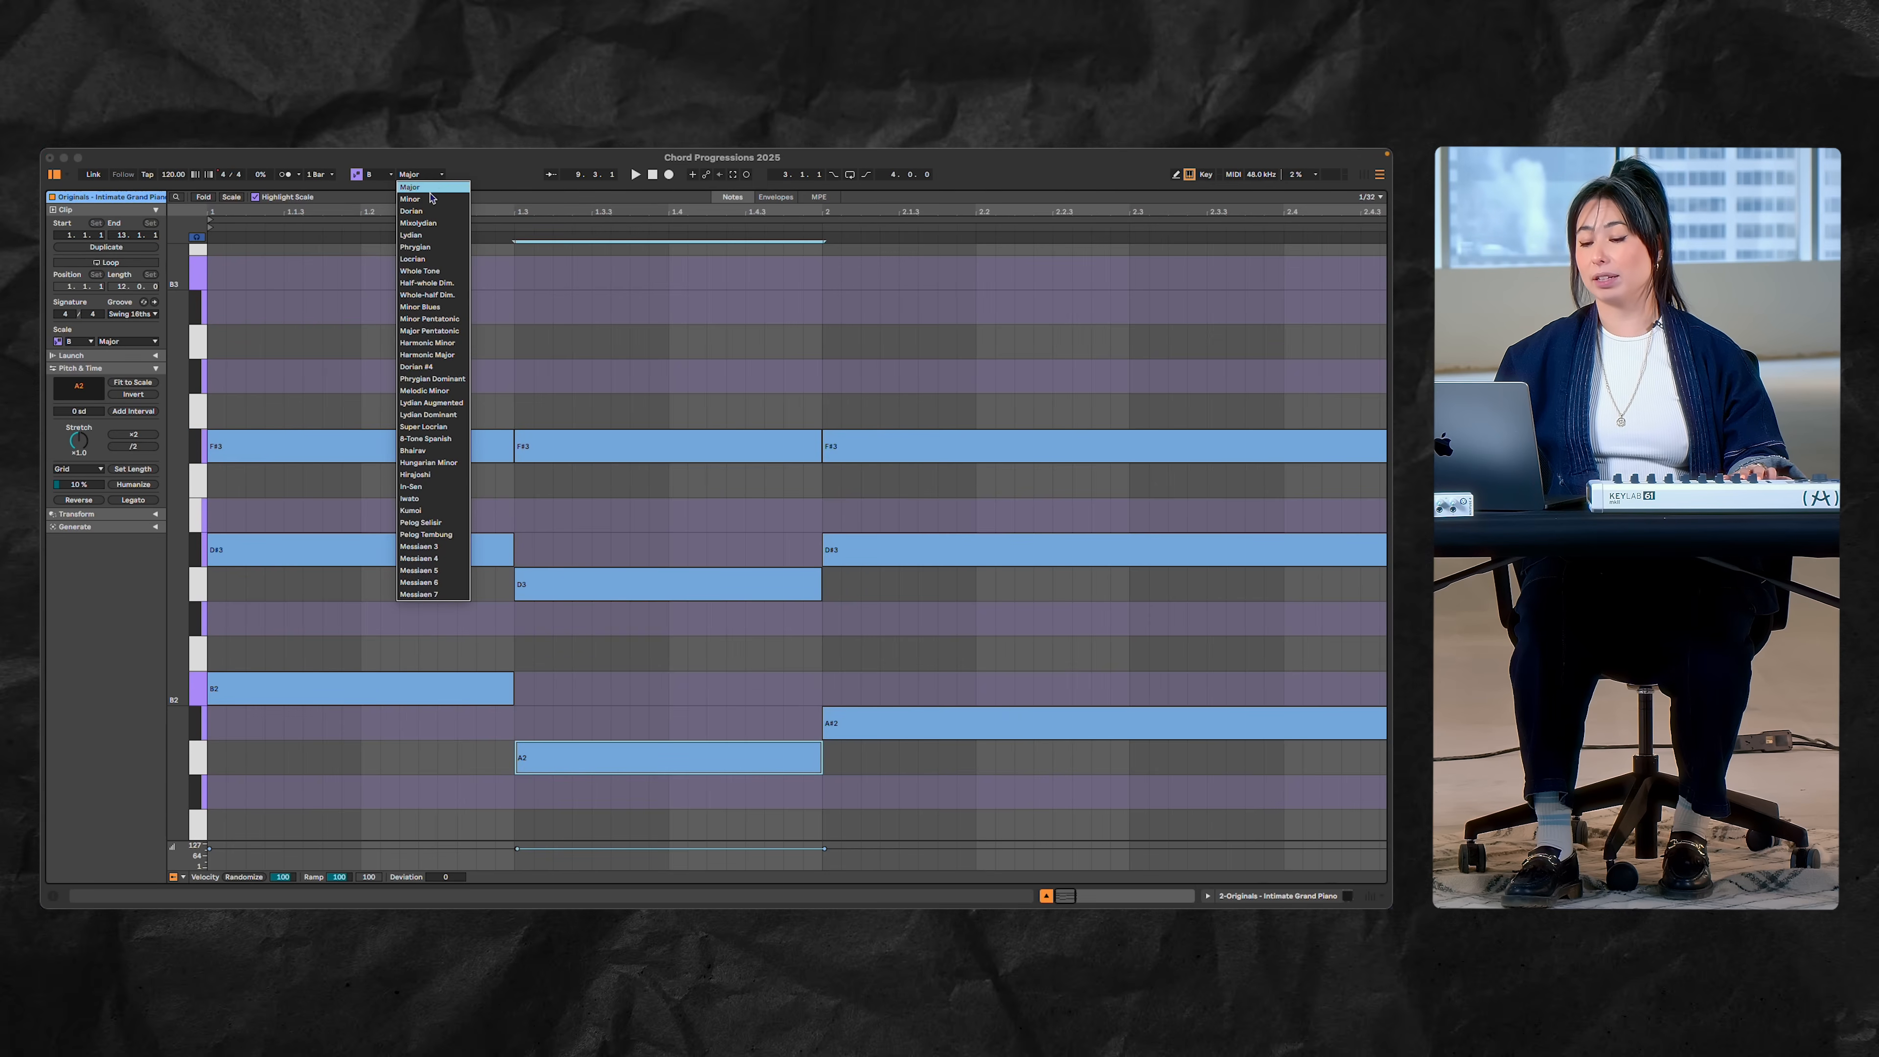
pyautogui.click(431, 200)
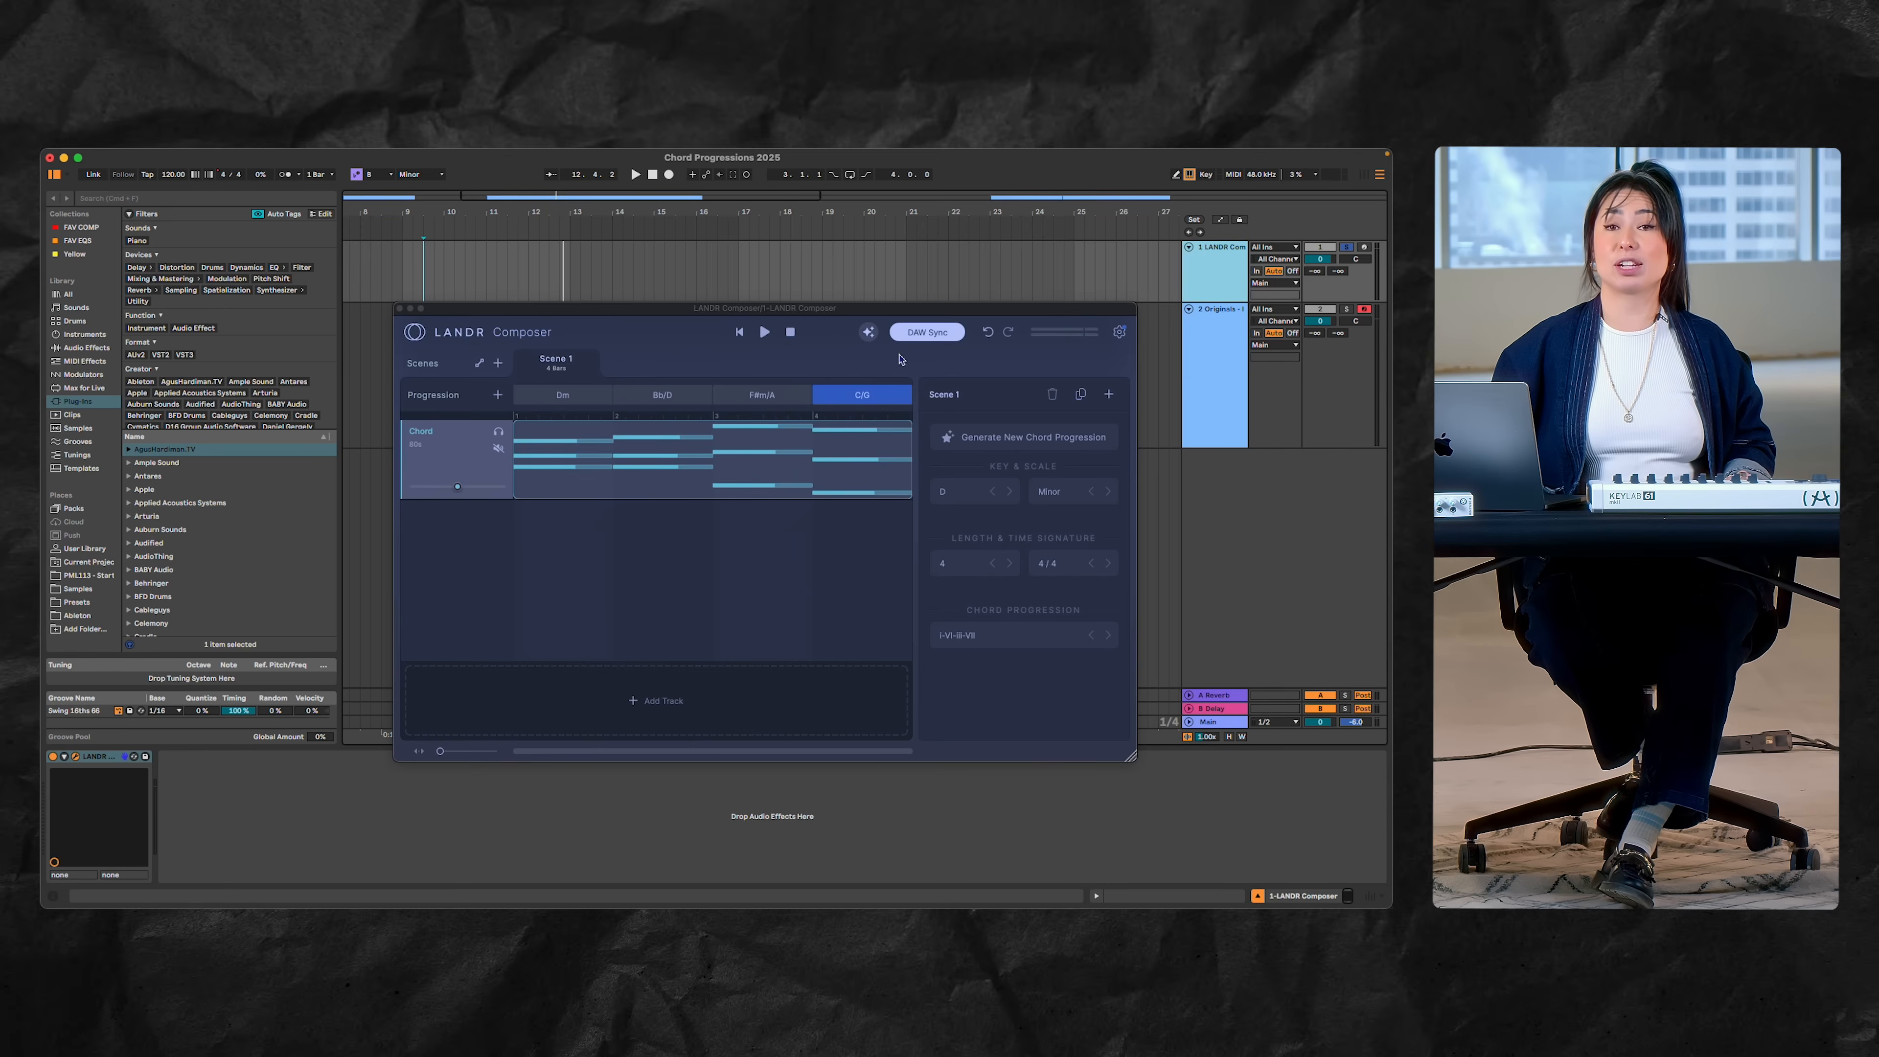
# Generate a new chord progression for Scene 1 in LANDR Composer twice
pyautogui.click(991, 444)
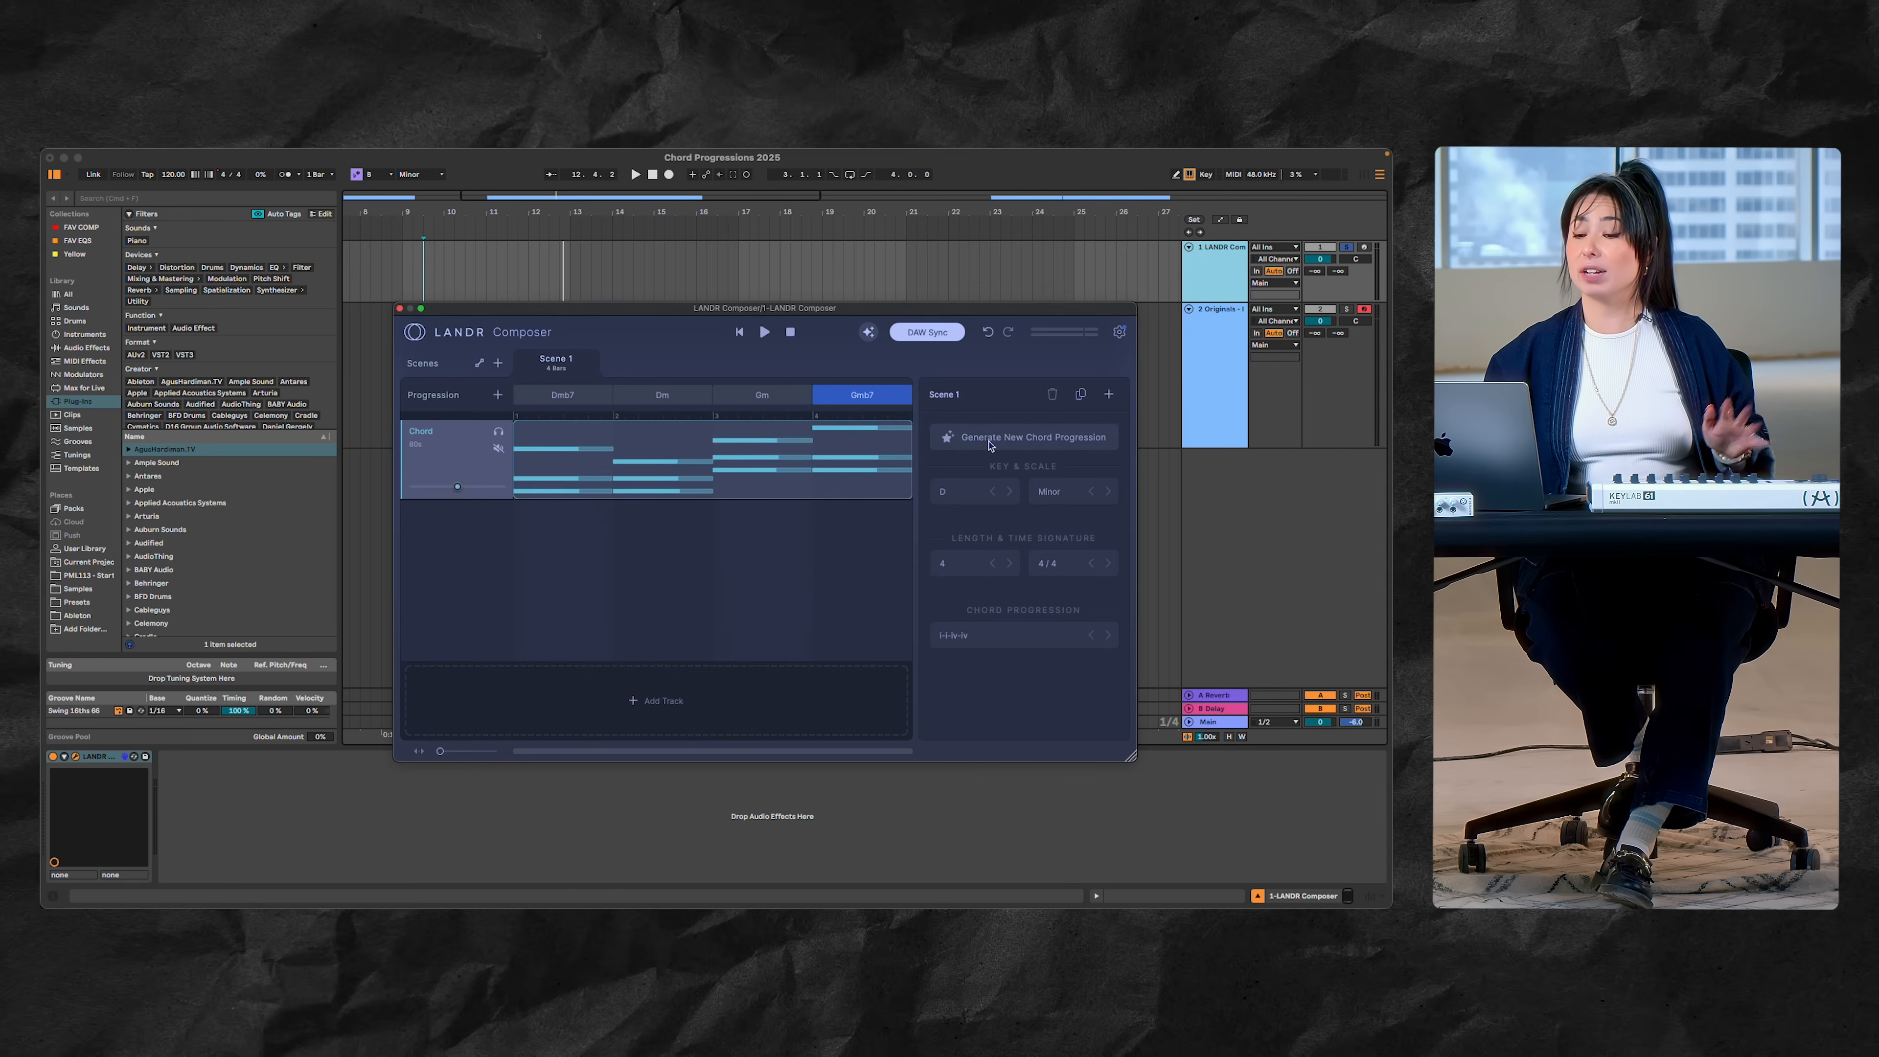
pyautogui.click(989, 444)
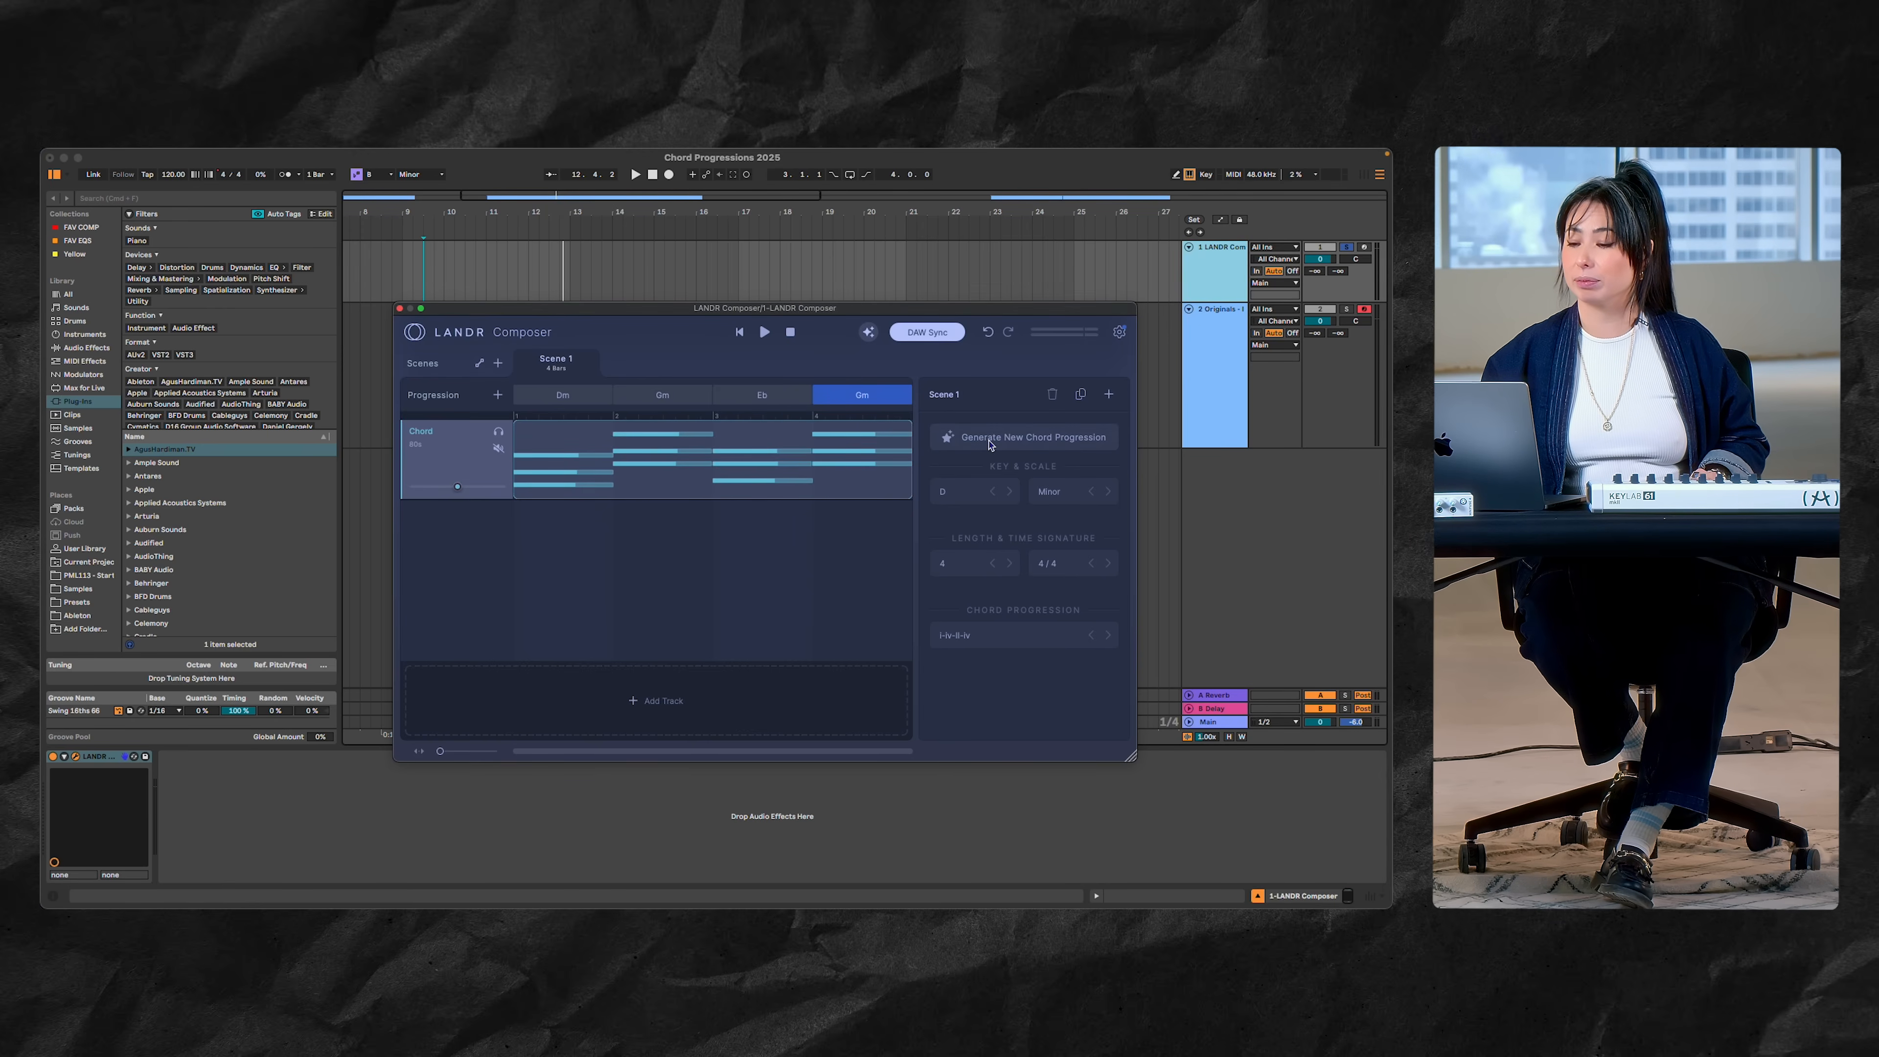
# Set the scale of Scene 1 to Major and audition the third chord of the progression
pyautogui.click(1058, 494)
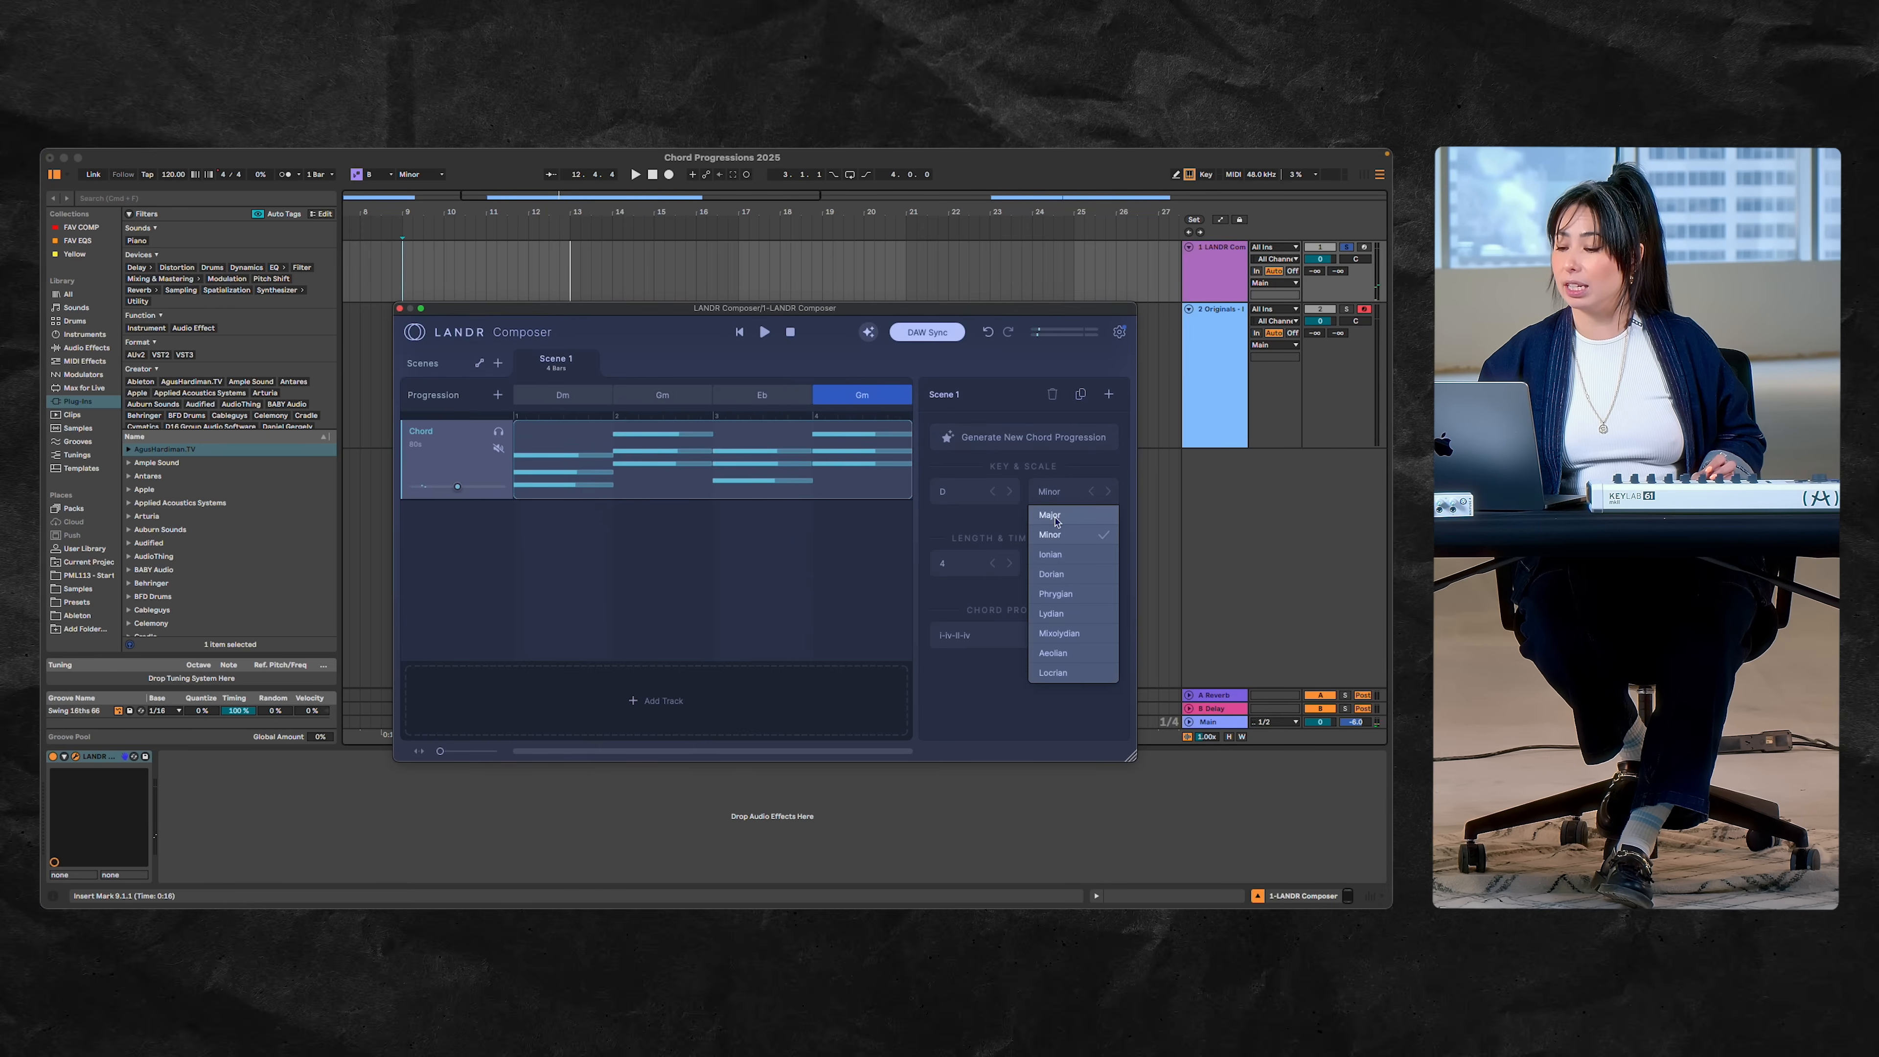
pyautogui.click(1057, 520)
pyautogui.click(762, 395)
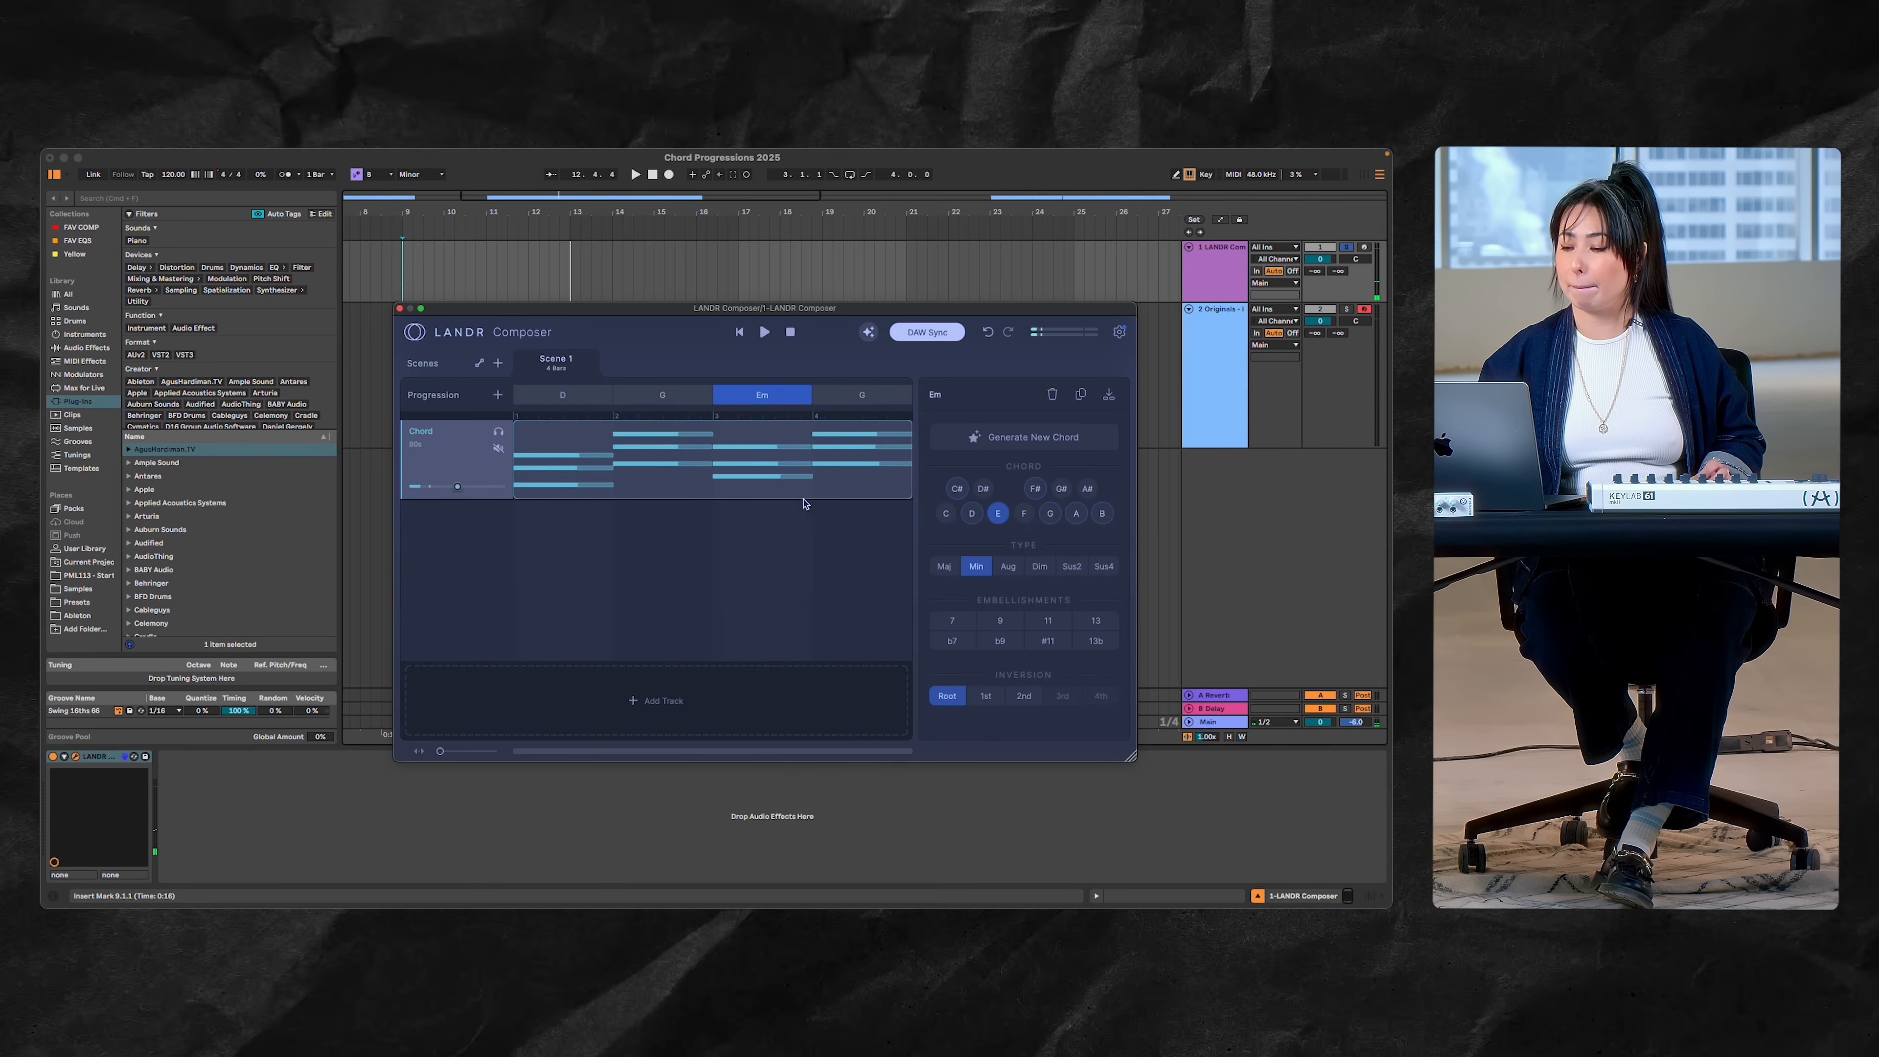
# Return to the Scene 1 settings and set the scale to Minor
pyautogui.click(556, 362)
pyautogui.click(1050, 492)
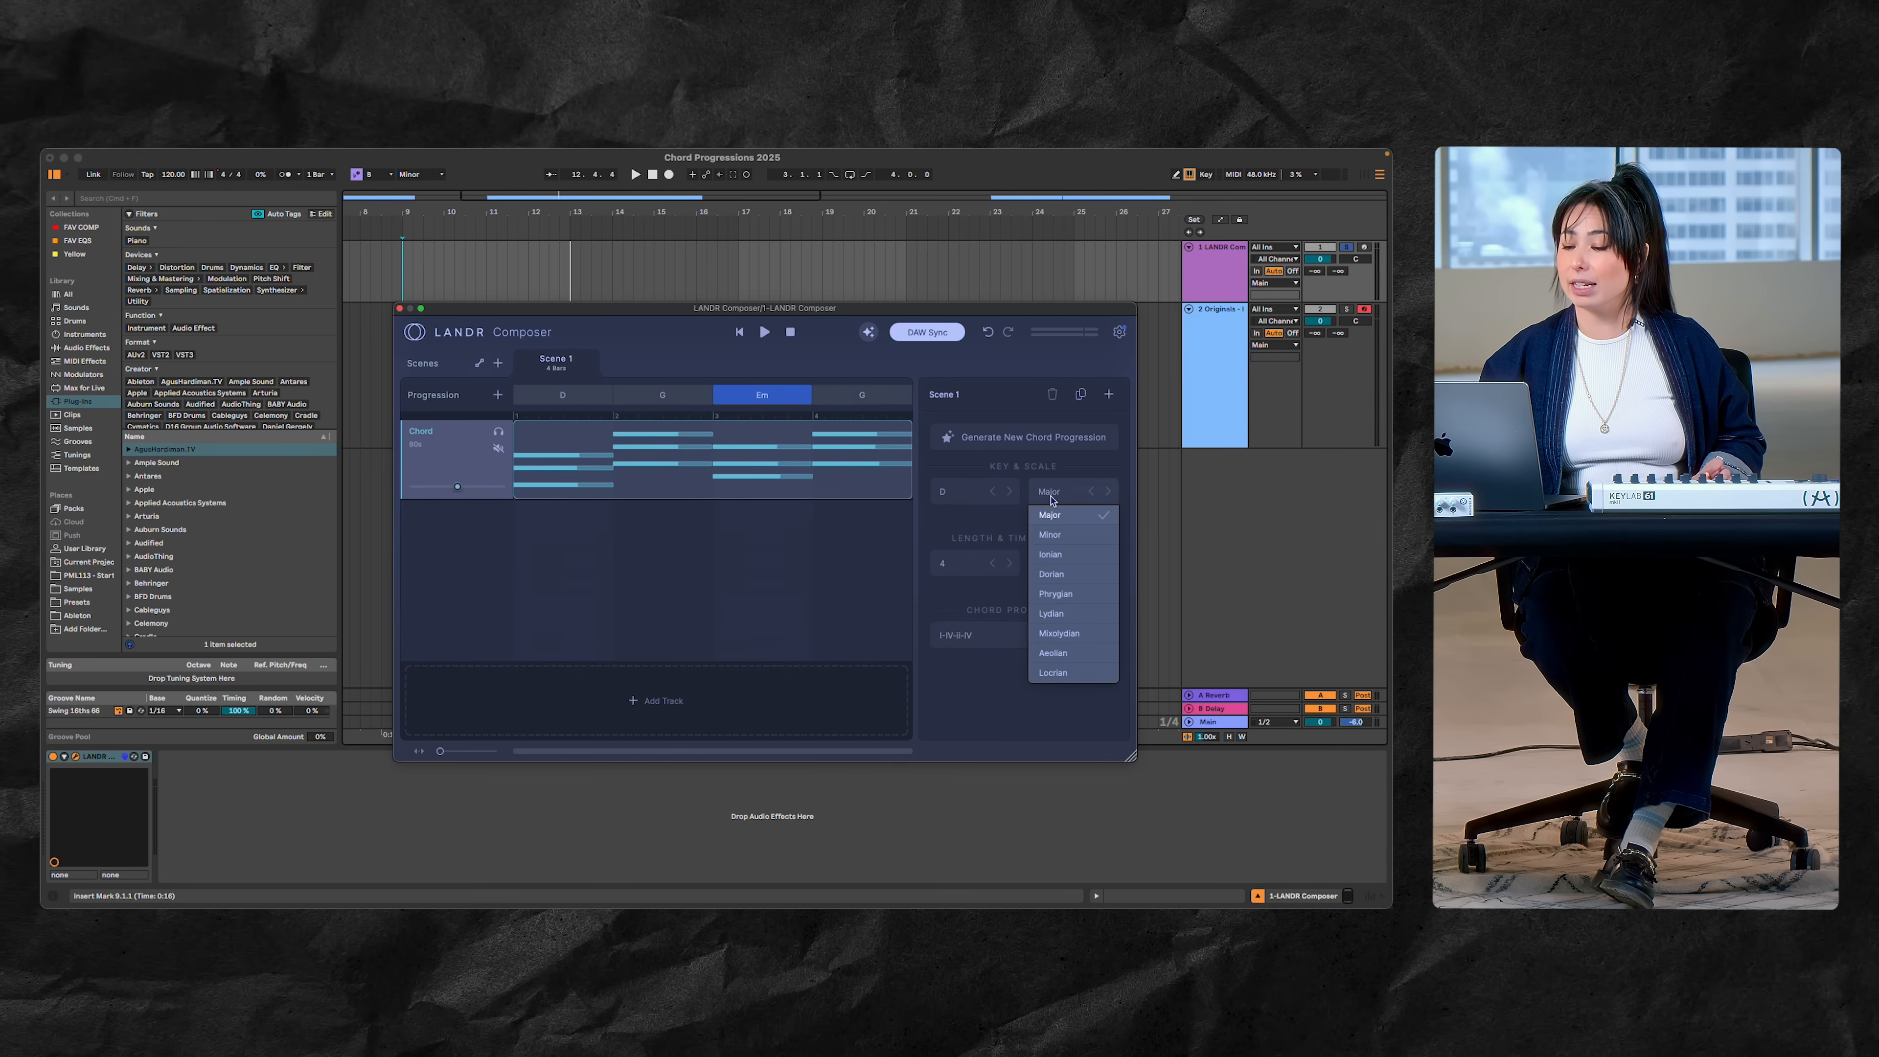
pyautogui.click(1051, 536)
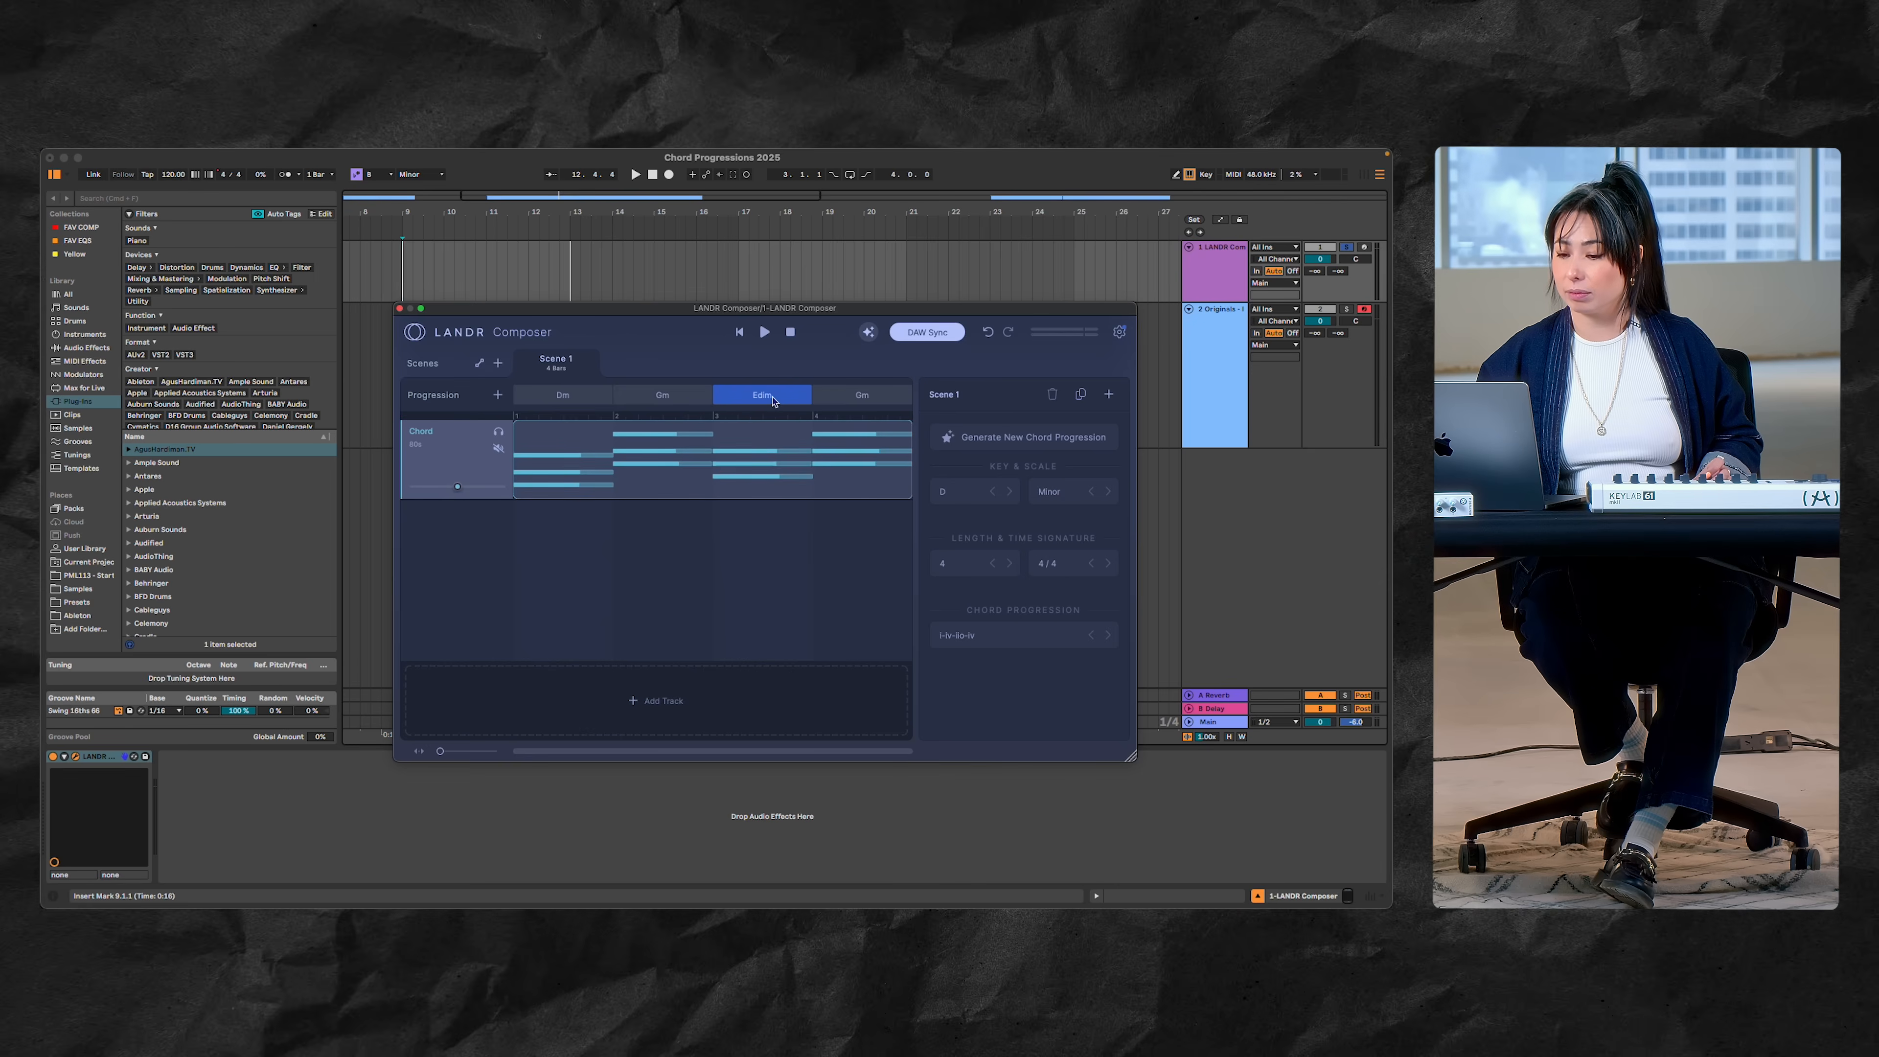
# Change the type of the progression's third chord from diminished to Min
pyautogui.click(773, 400)
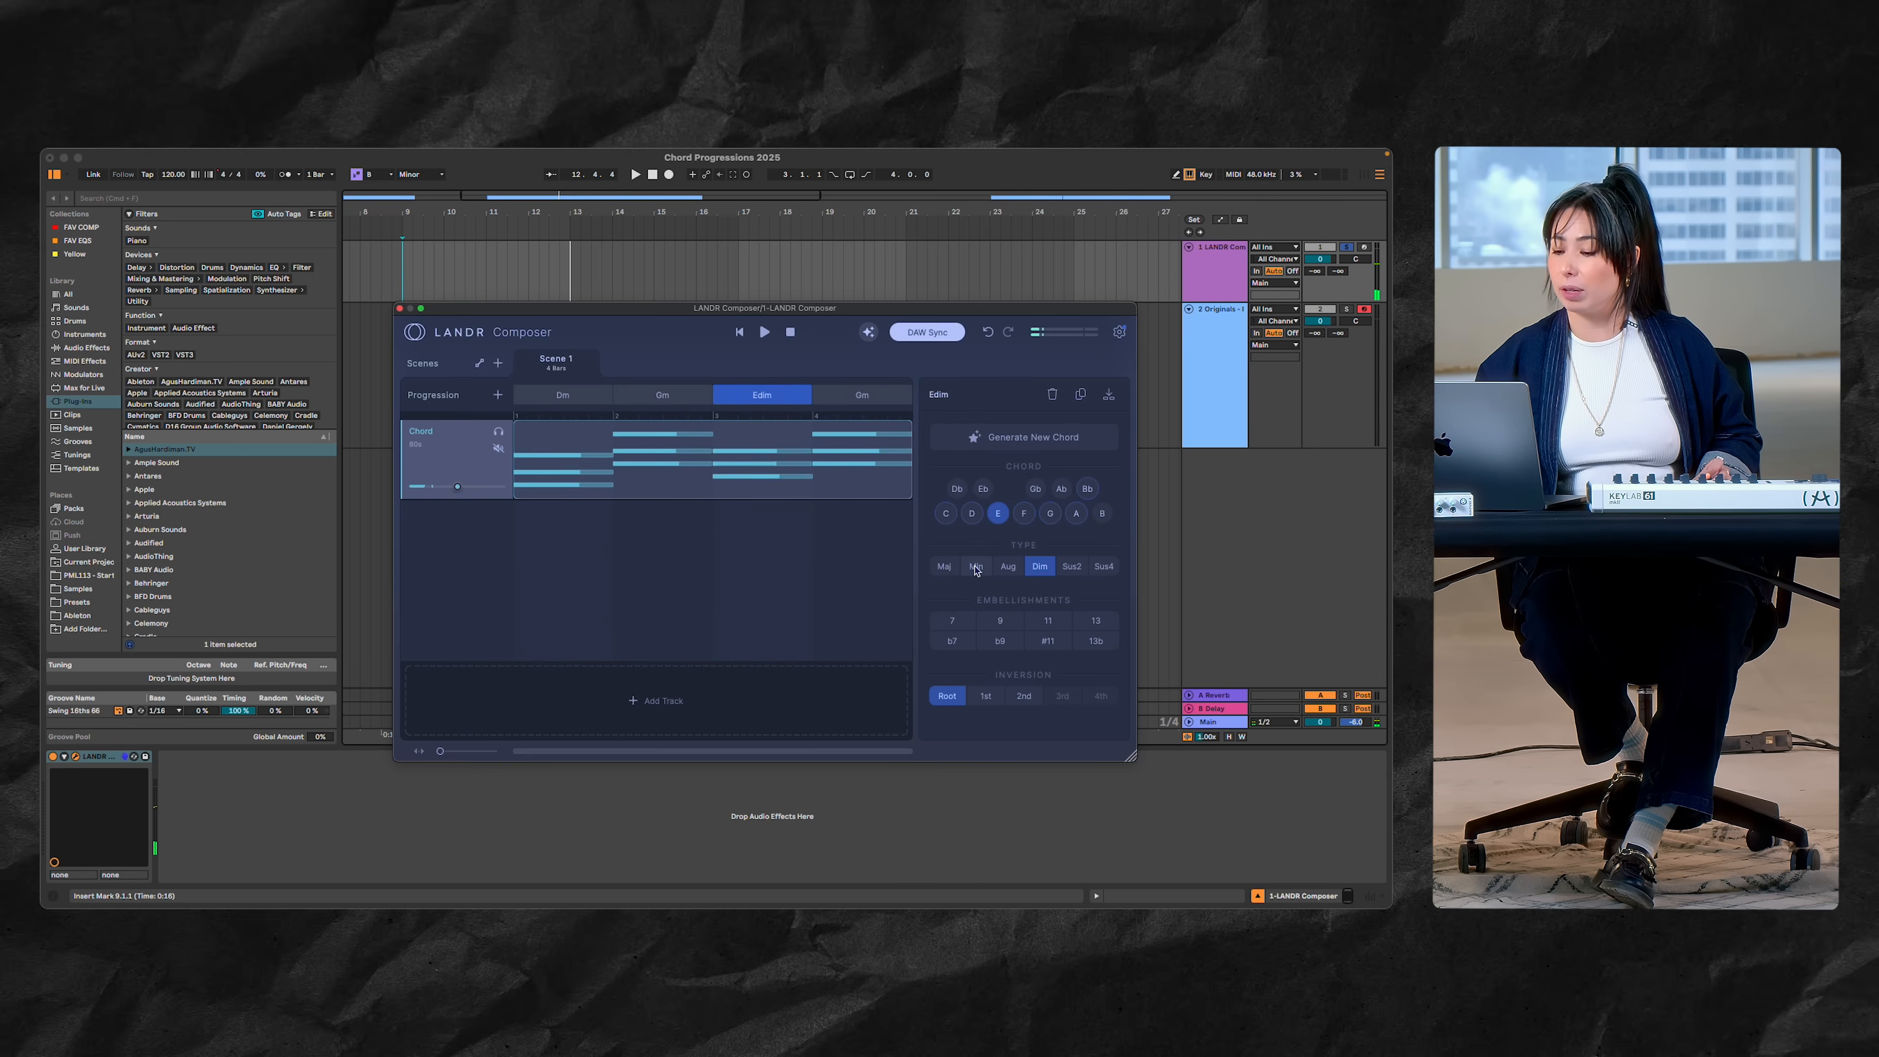
pyautogui.click(976, 567)
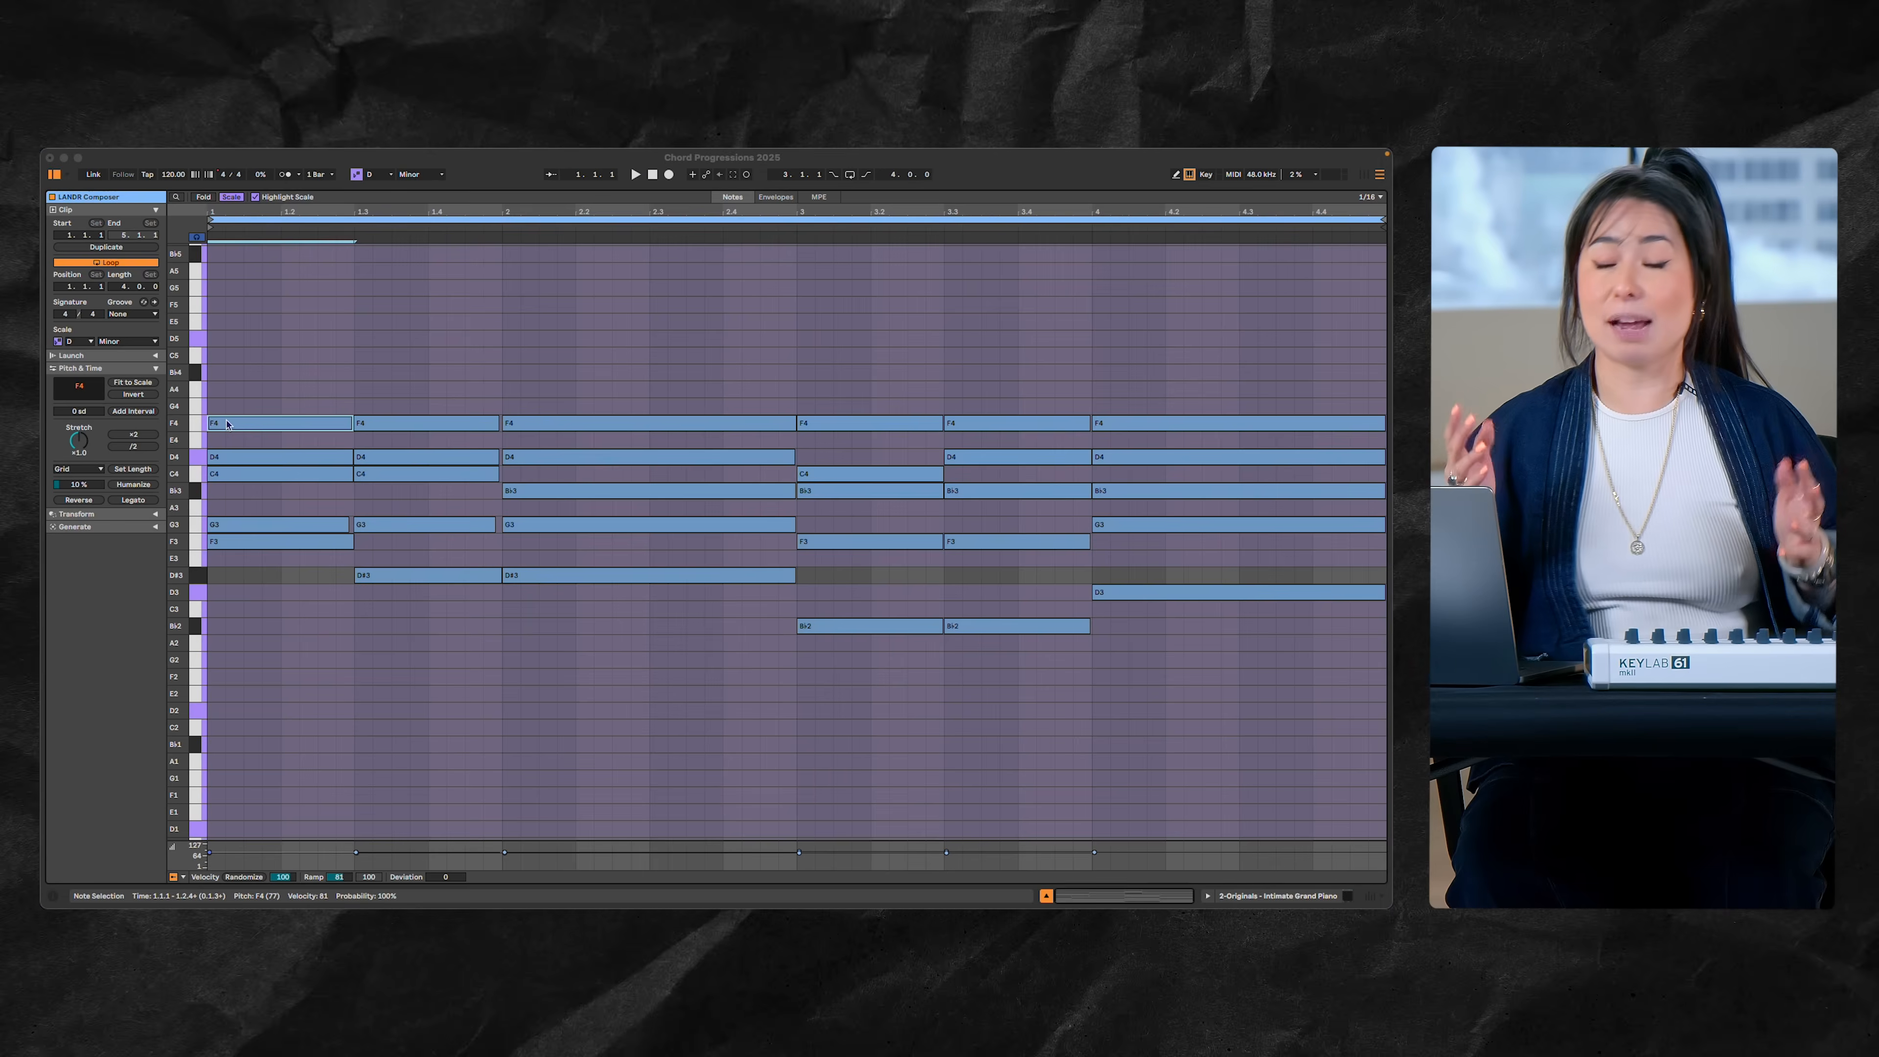
# Raise the first beat of the top F4 notes in bars 1 and 3 to Bb4, play the result, and shorten bar 2's top F4 to end at 2.4
pyautogui.moveTo(209, 425); pyautogui.dragTo(230, 376)
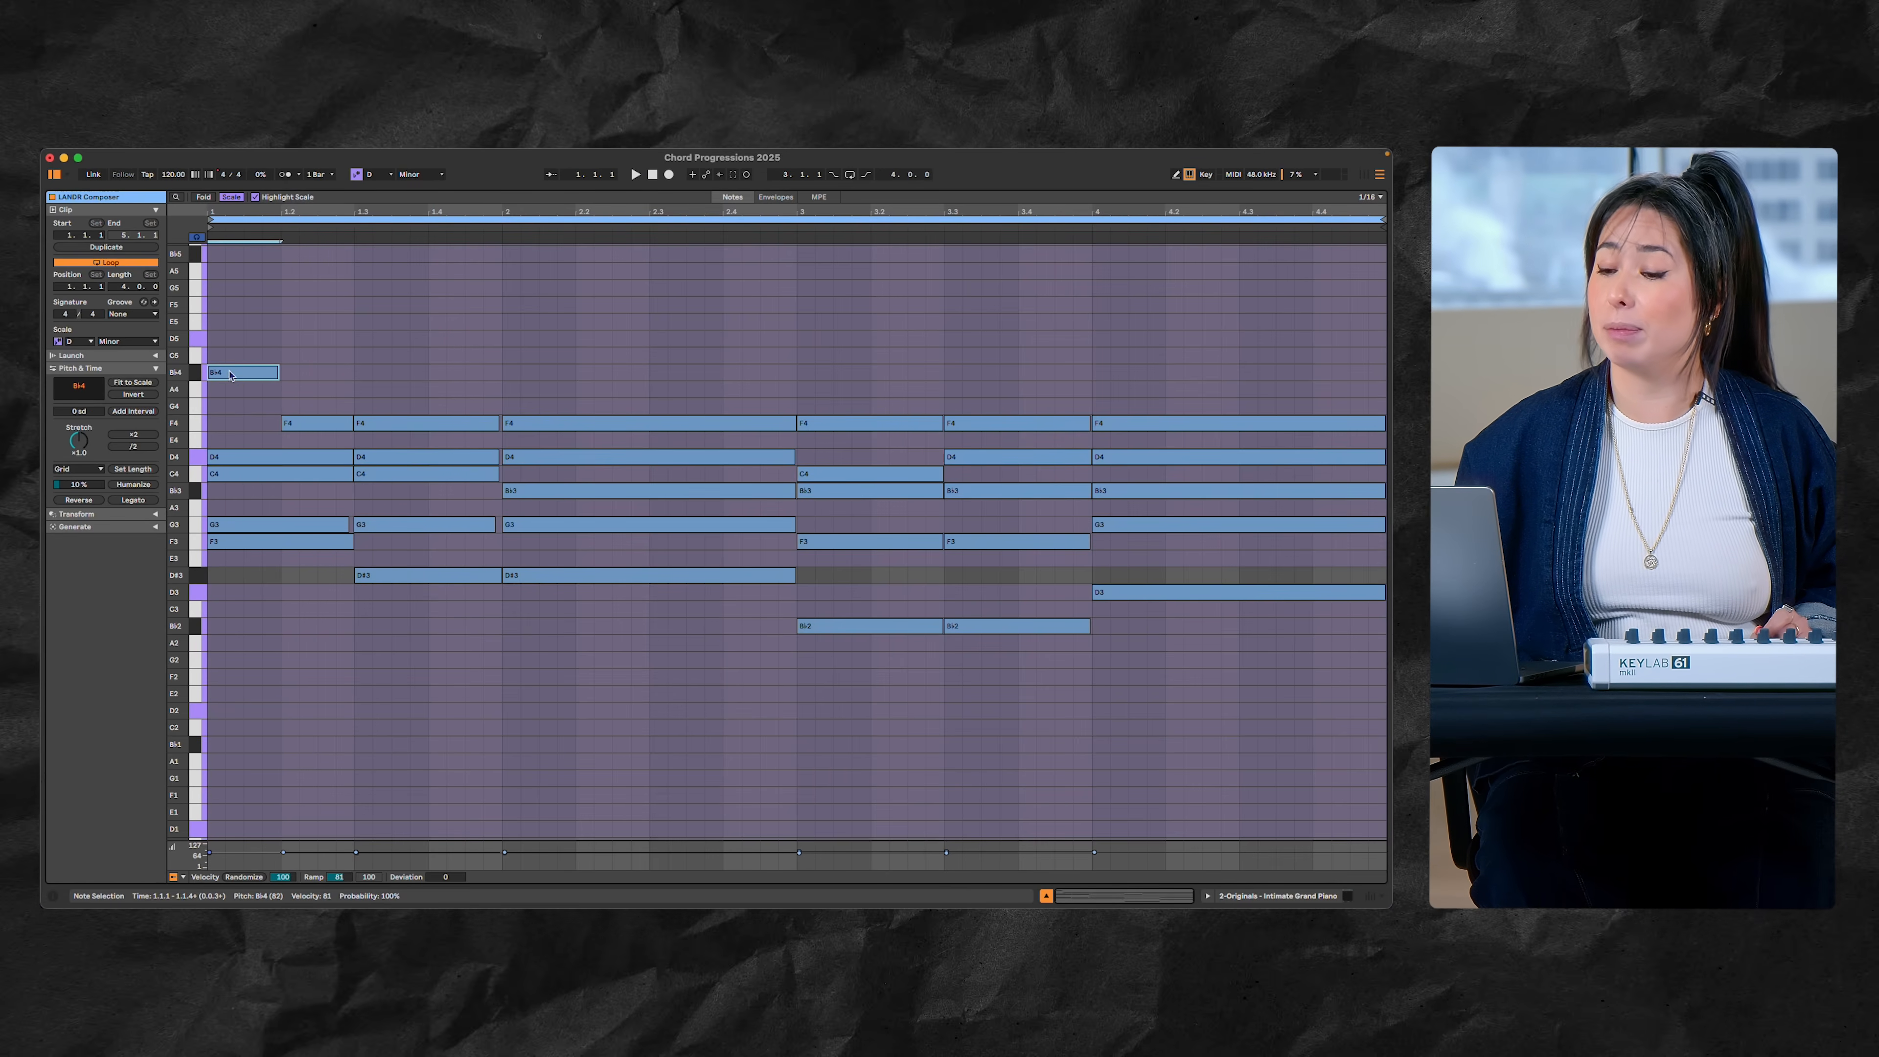
pyautogui.moveTo(799, 425); pyautogui.dragTo(826, 376)
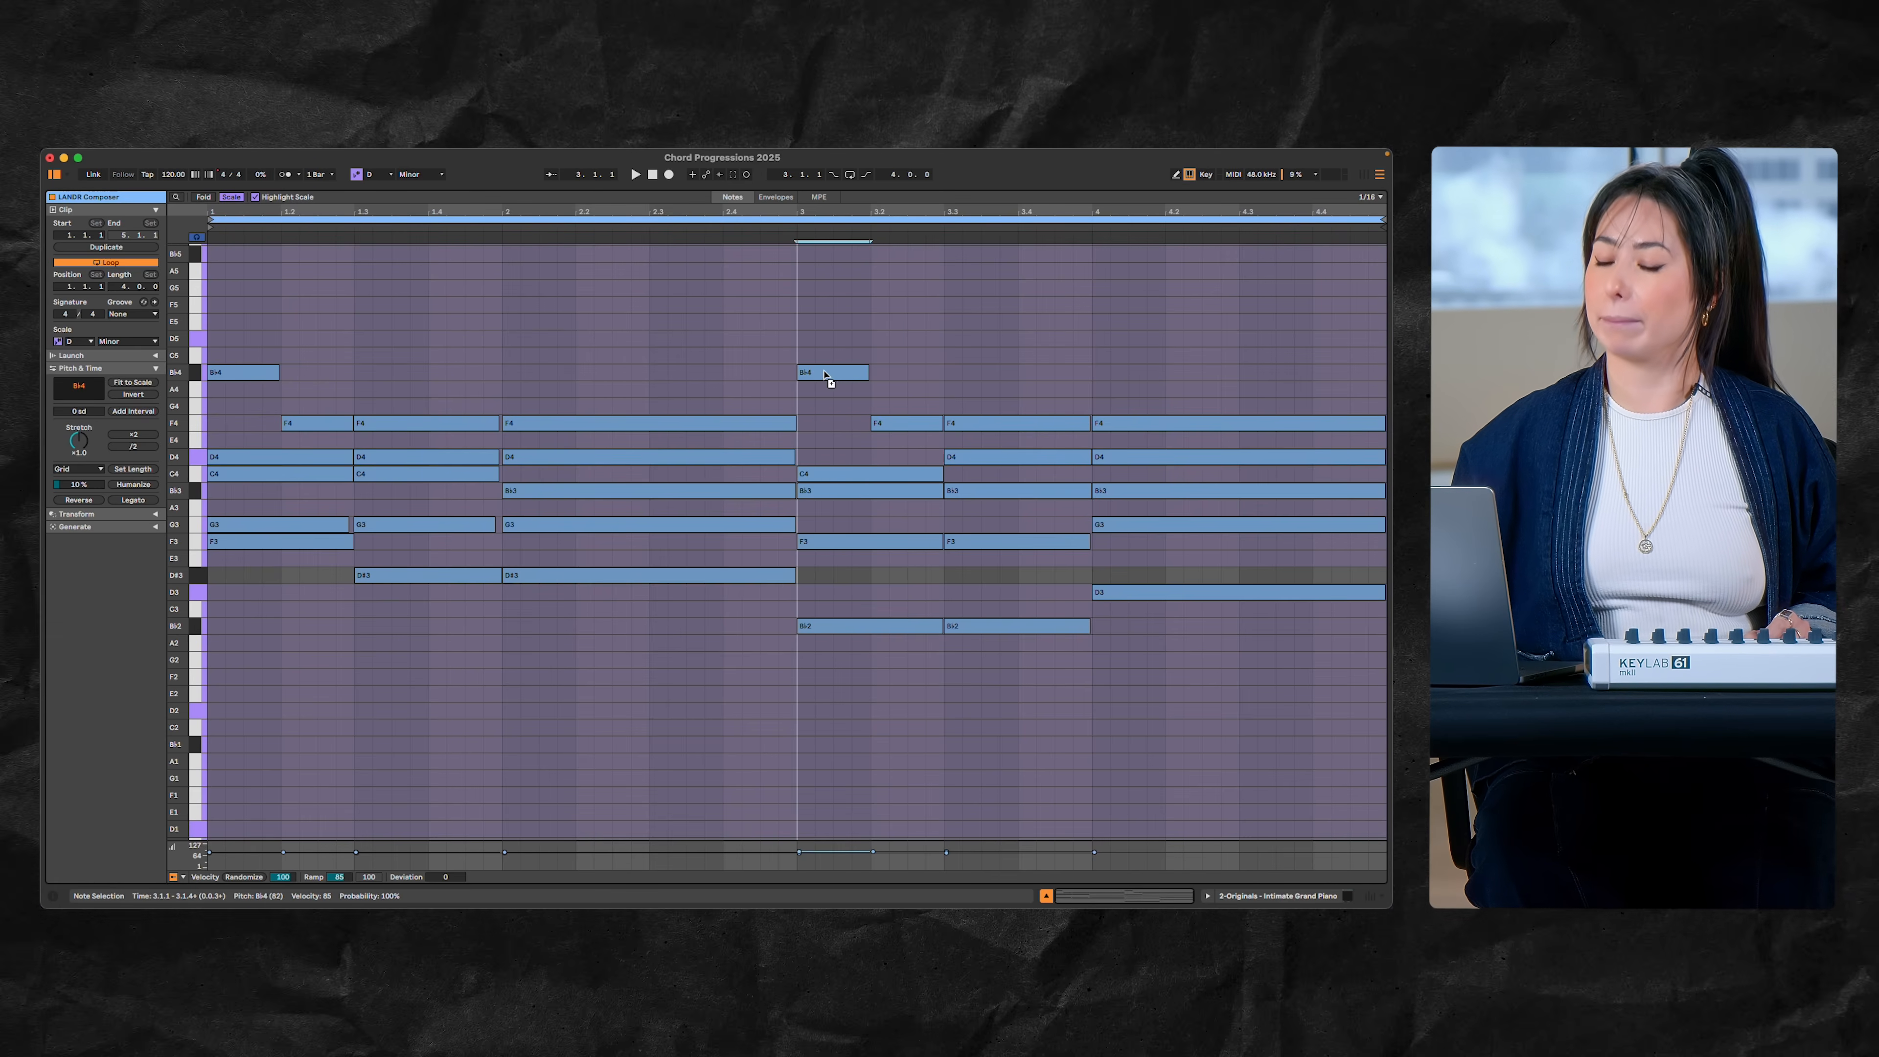
pyautogui.press('space')
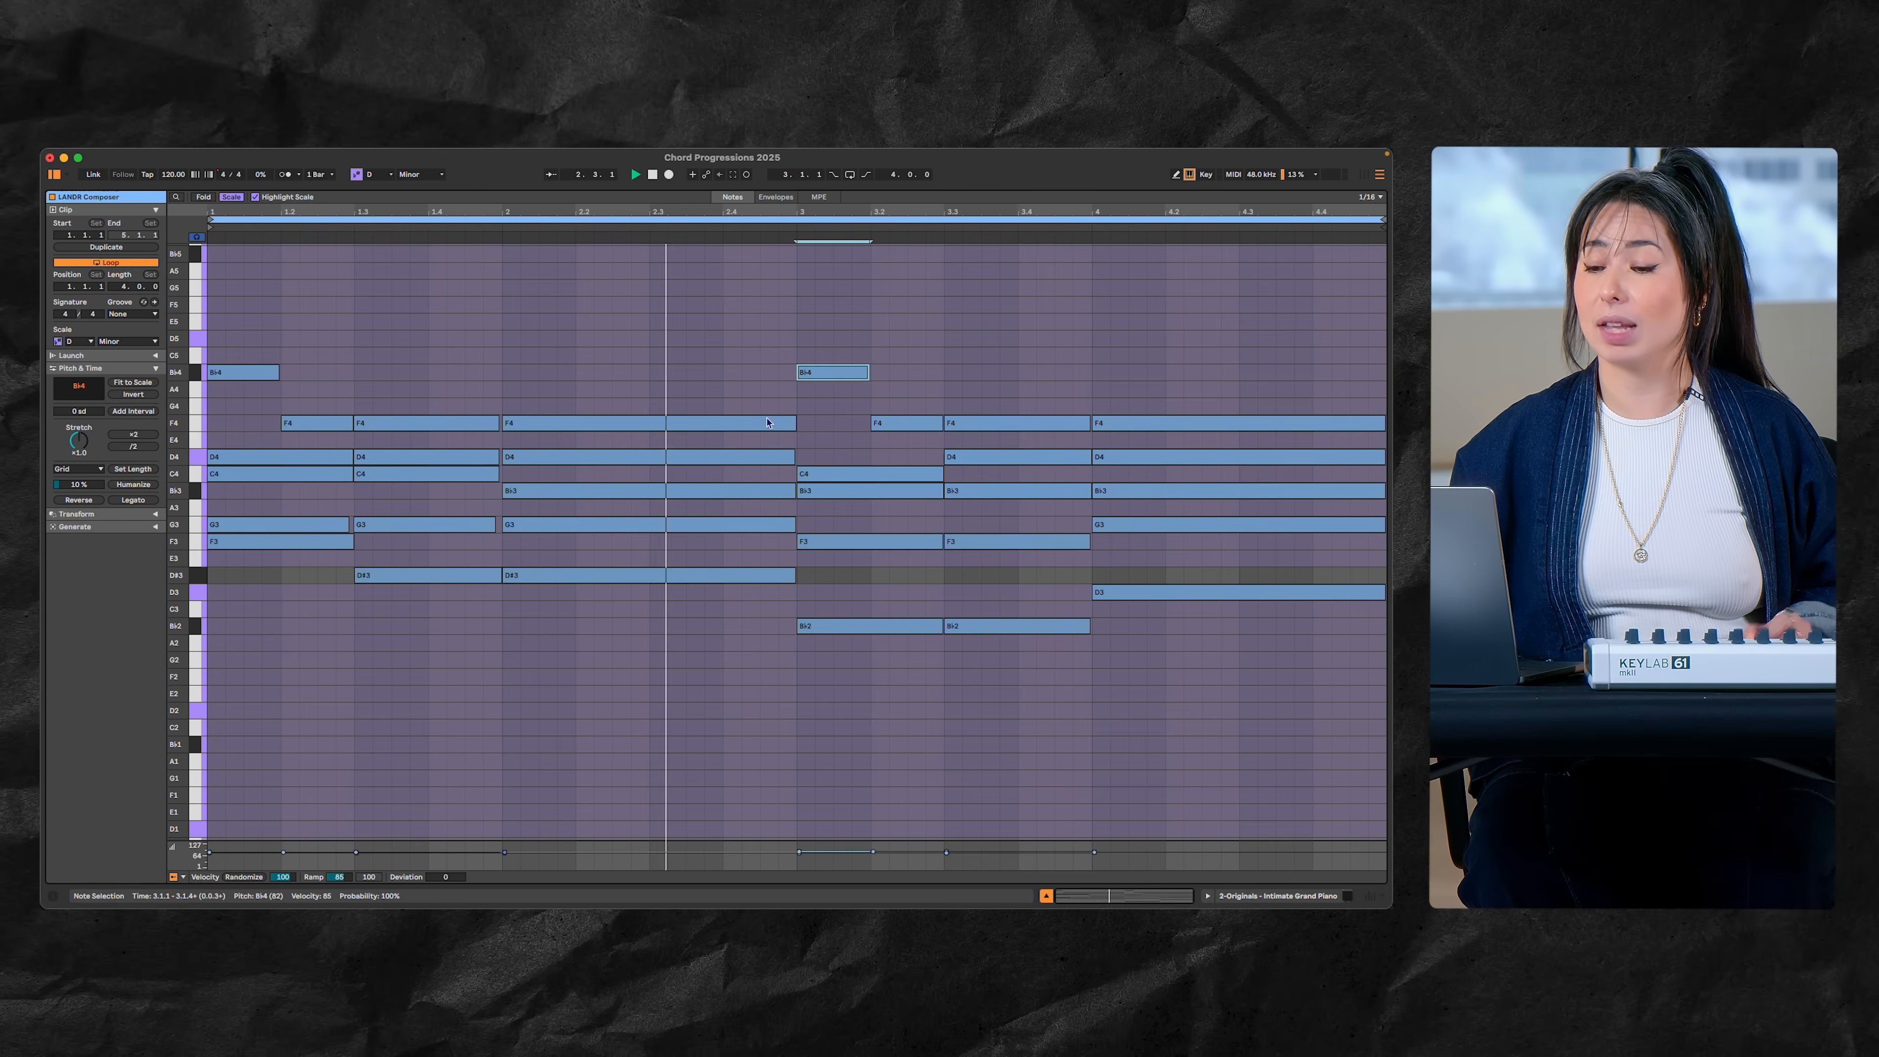
pyautogui.press('space')
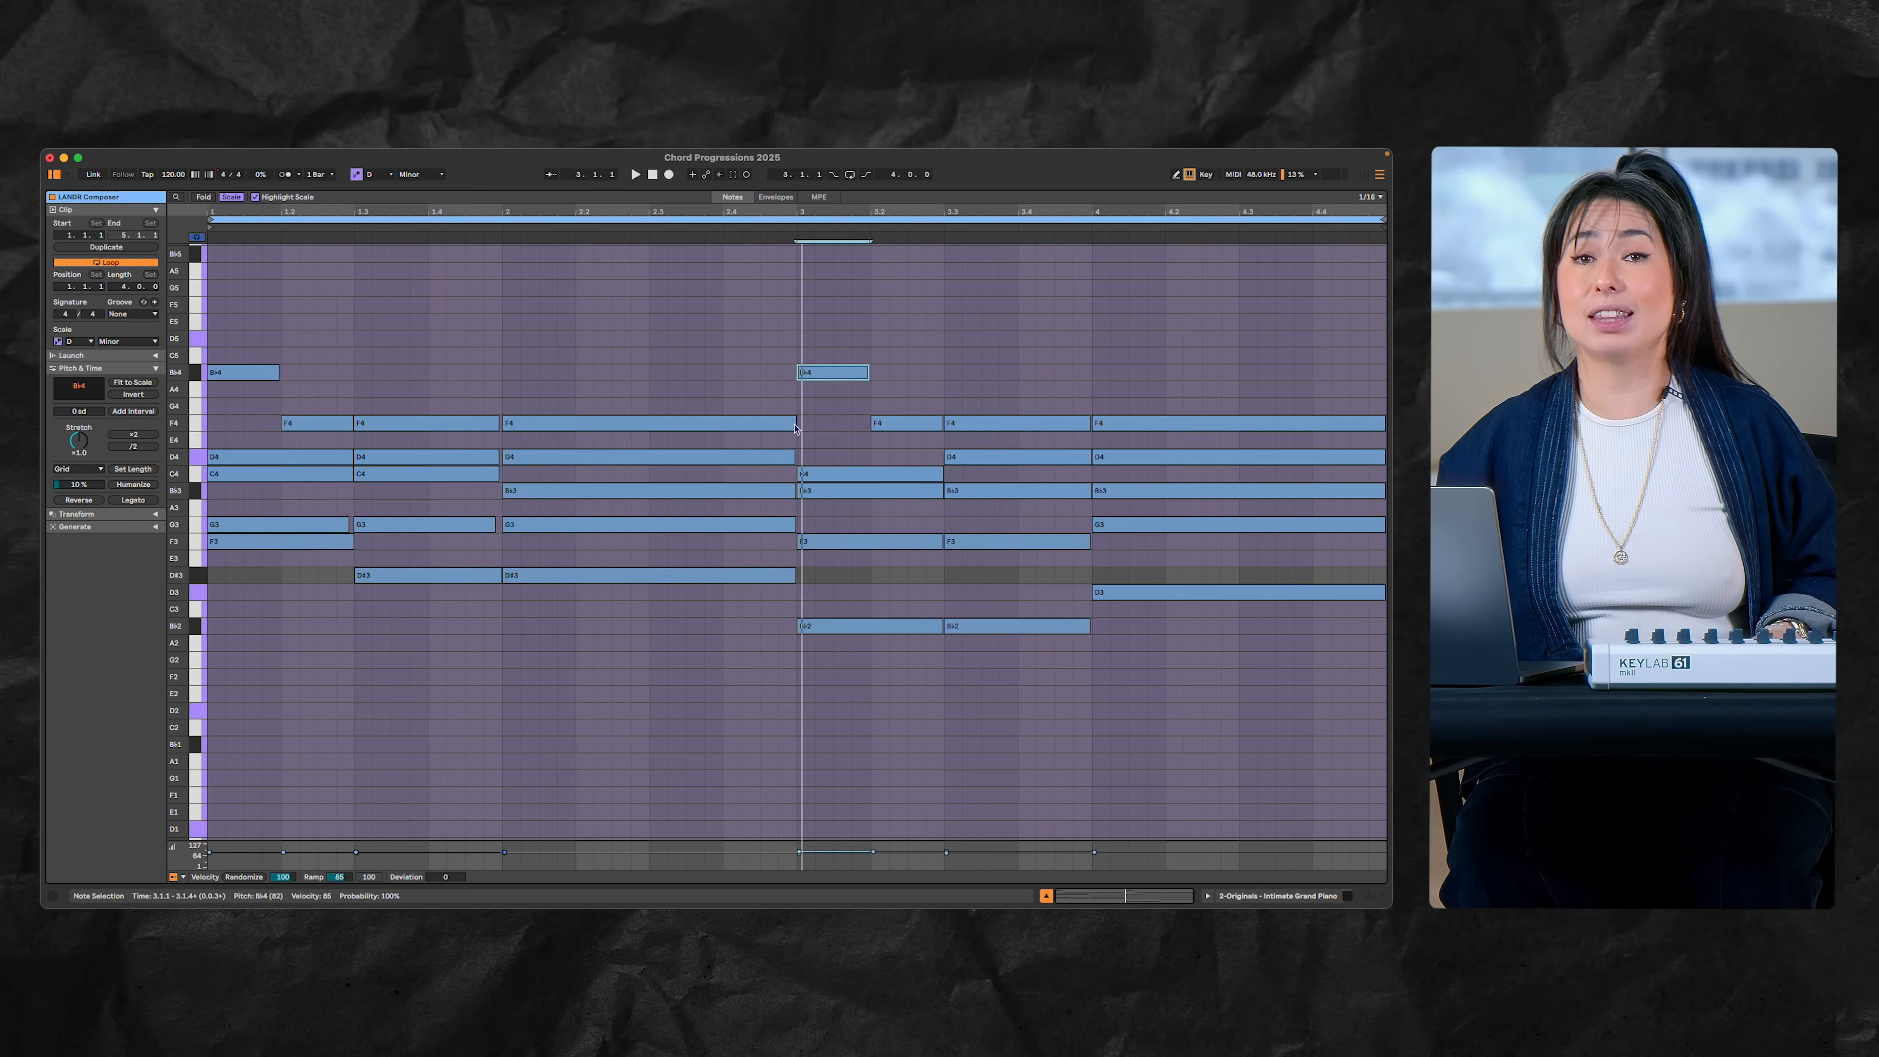
pyautogui.moveTo(793, 422); pyautogui.dragTo(722, 422)
pyautogui.click(731, 398)
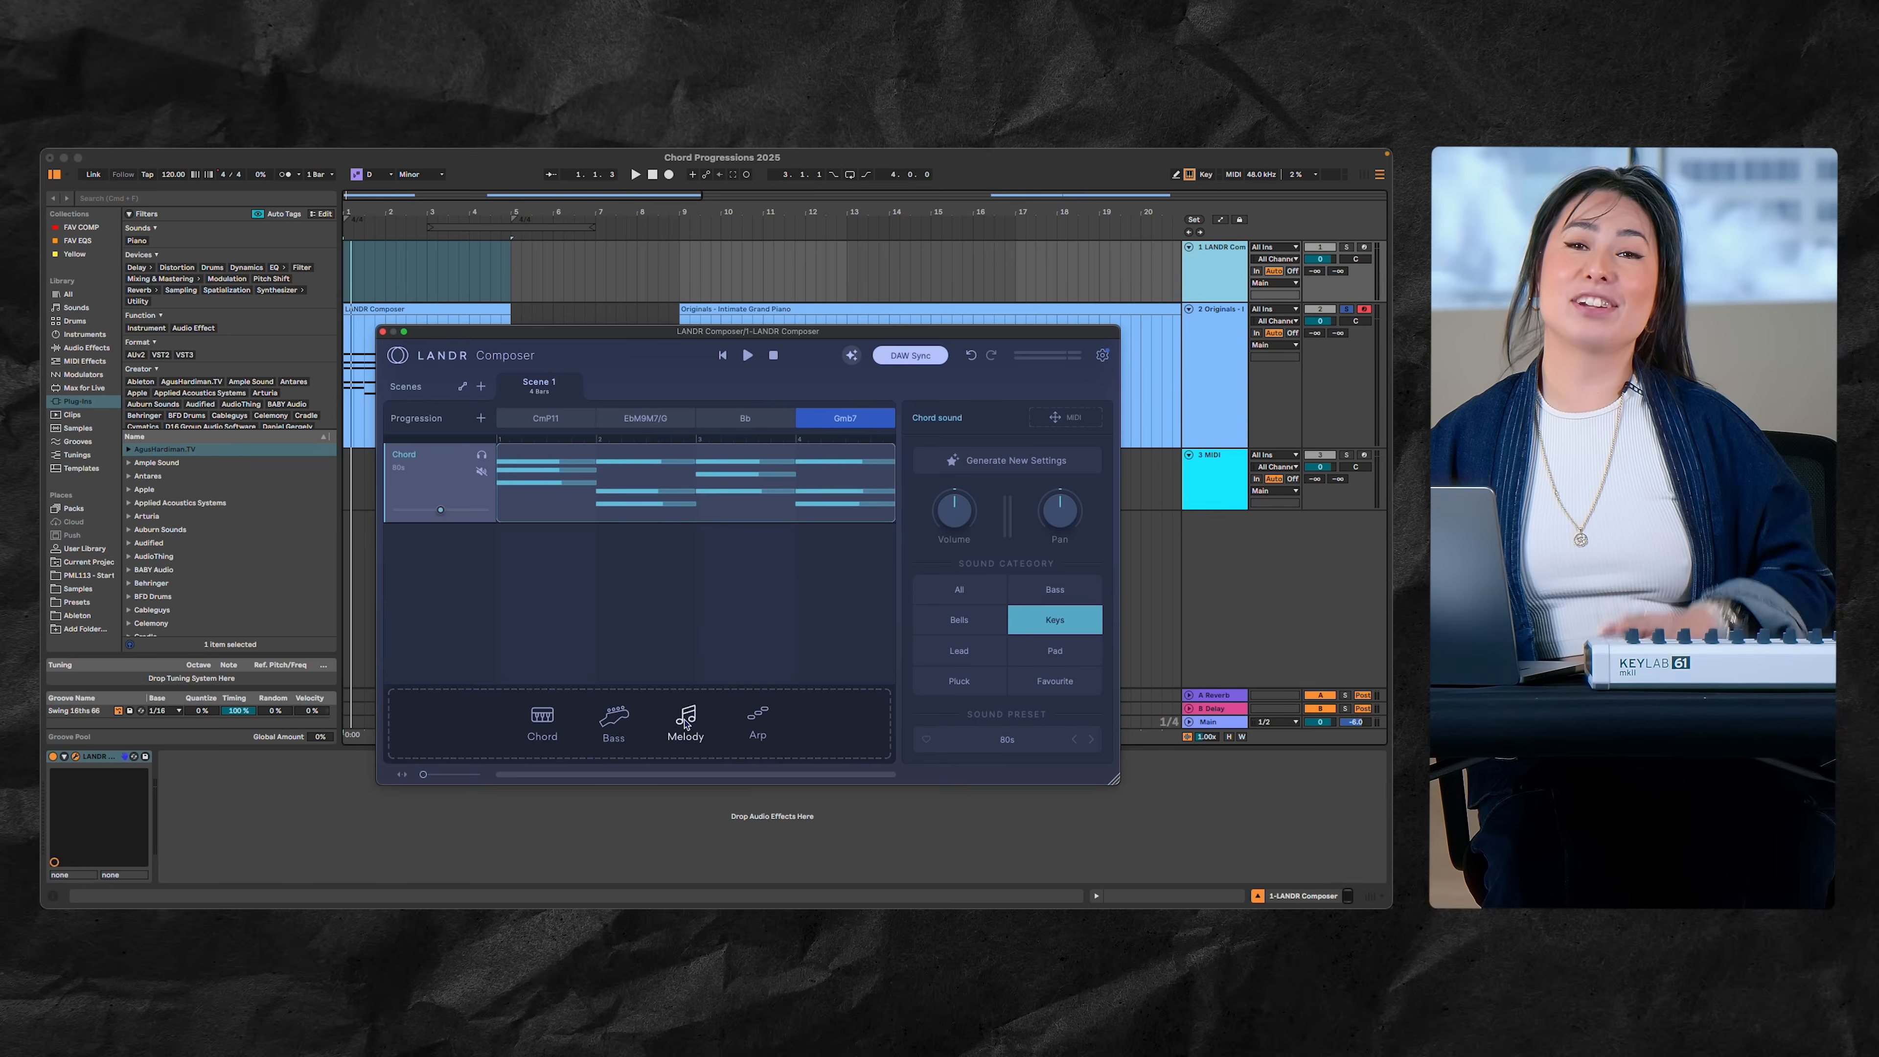
# Add a Melody track to Scene 1 in LANDR Composer and place its clip at bar 1 of the arrangement's MIDI track
pyautogui.click(685, 718)
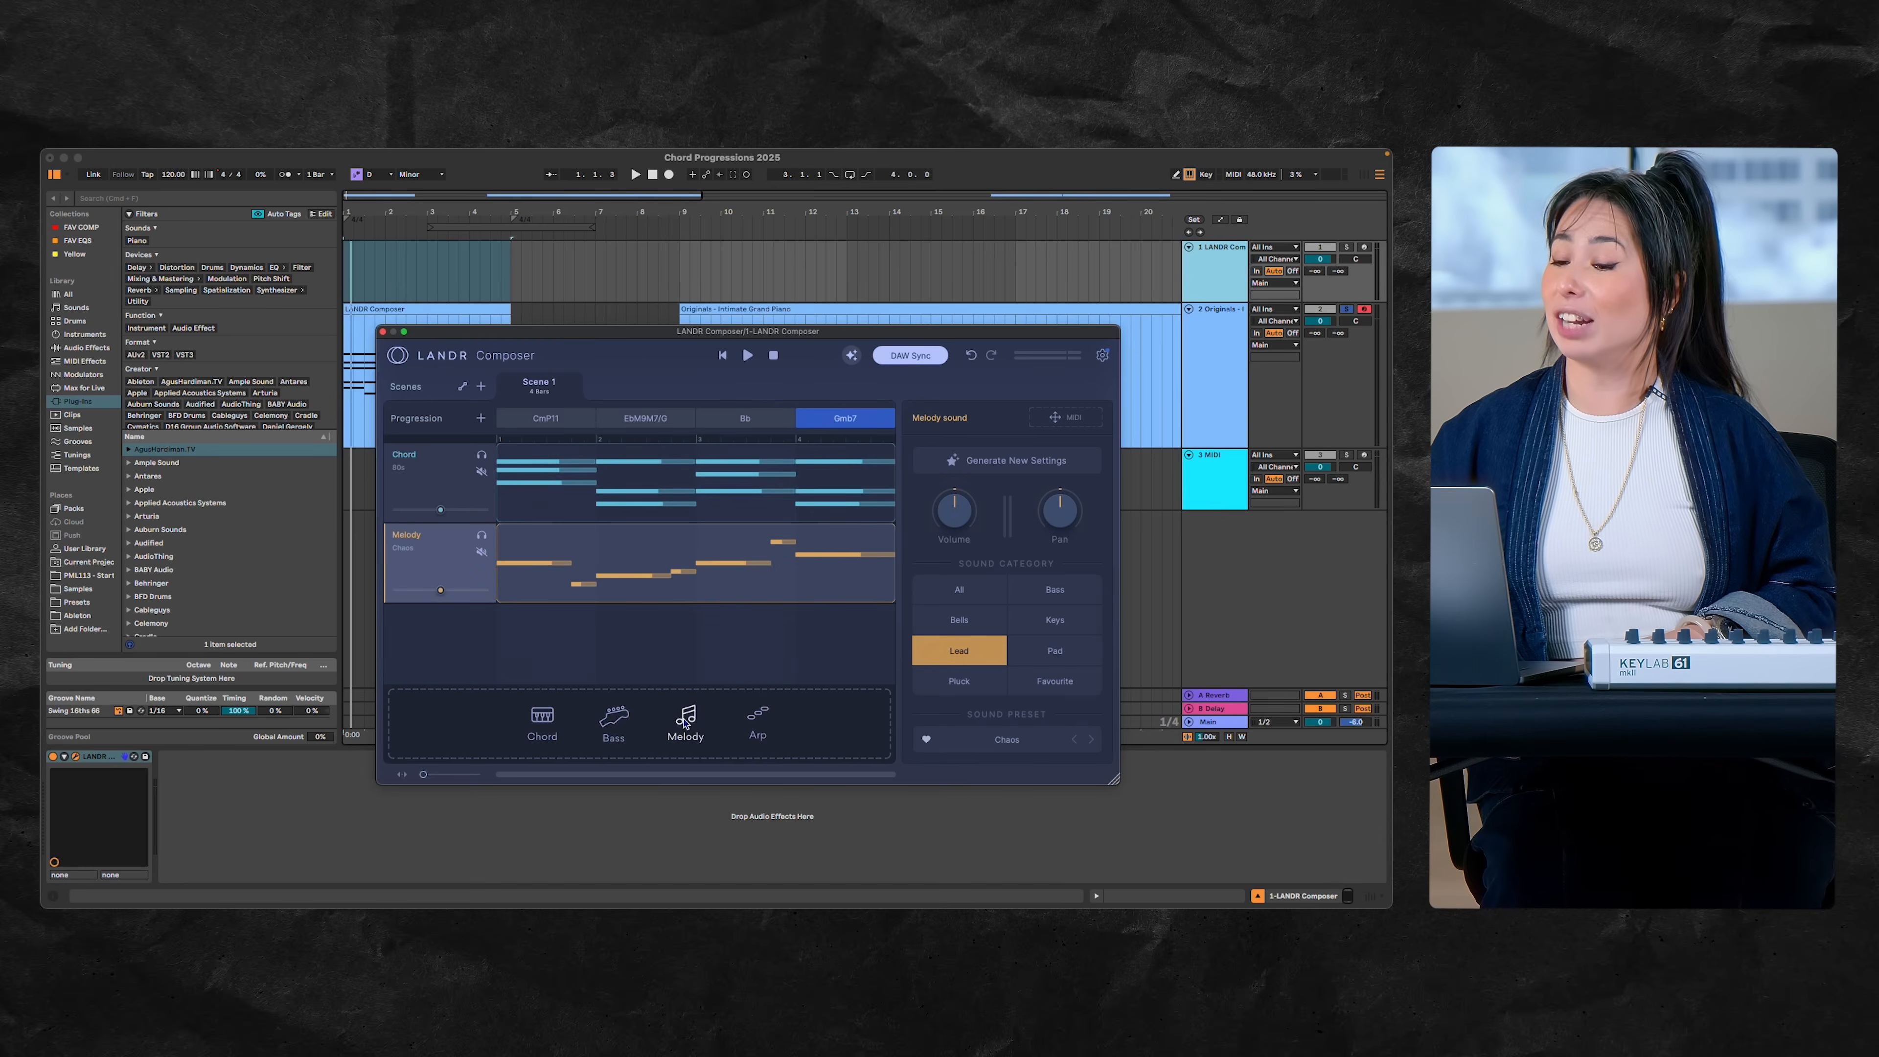
pyautogui.moveTo(871, 591)
pyautogui.moveTo(578, 525); pyautogui.dragTo(345, 477)
# Copy all notes of the melody clip into the chord clip on the piano track and play the combined part
pyautogui.doubleClick(359, 453)
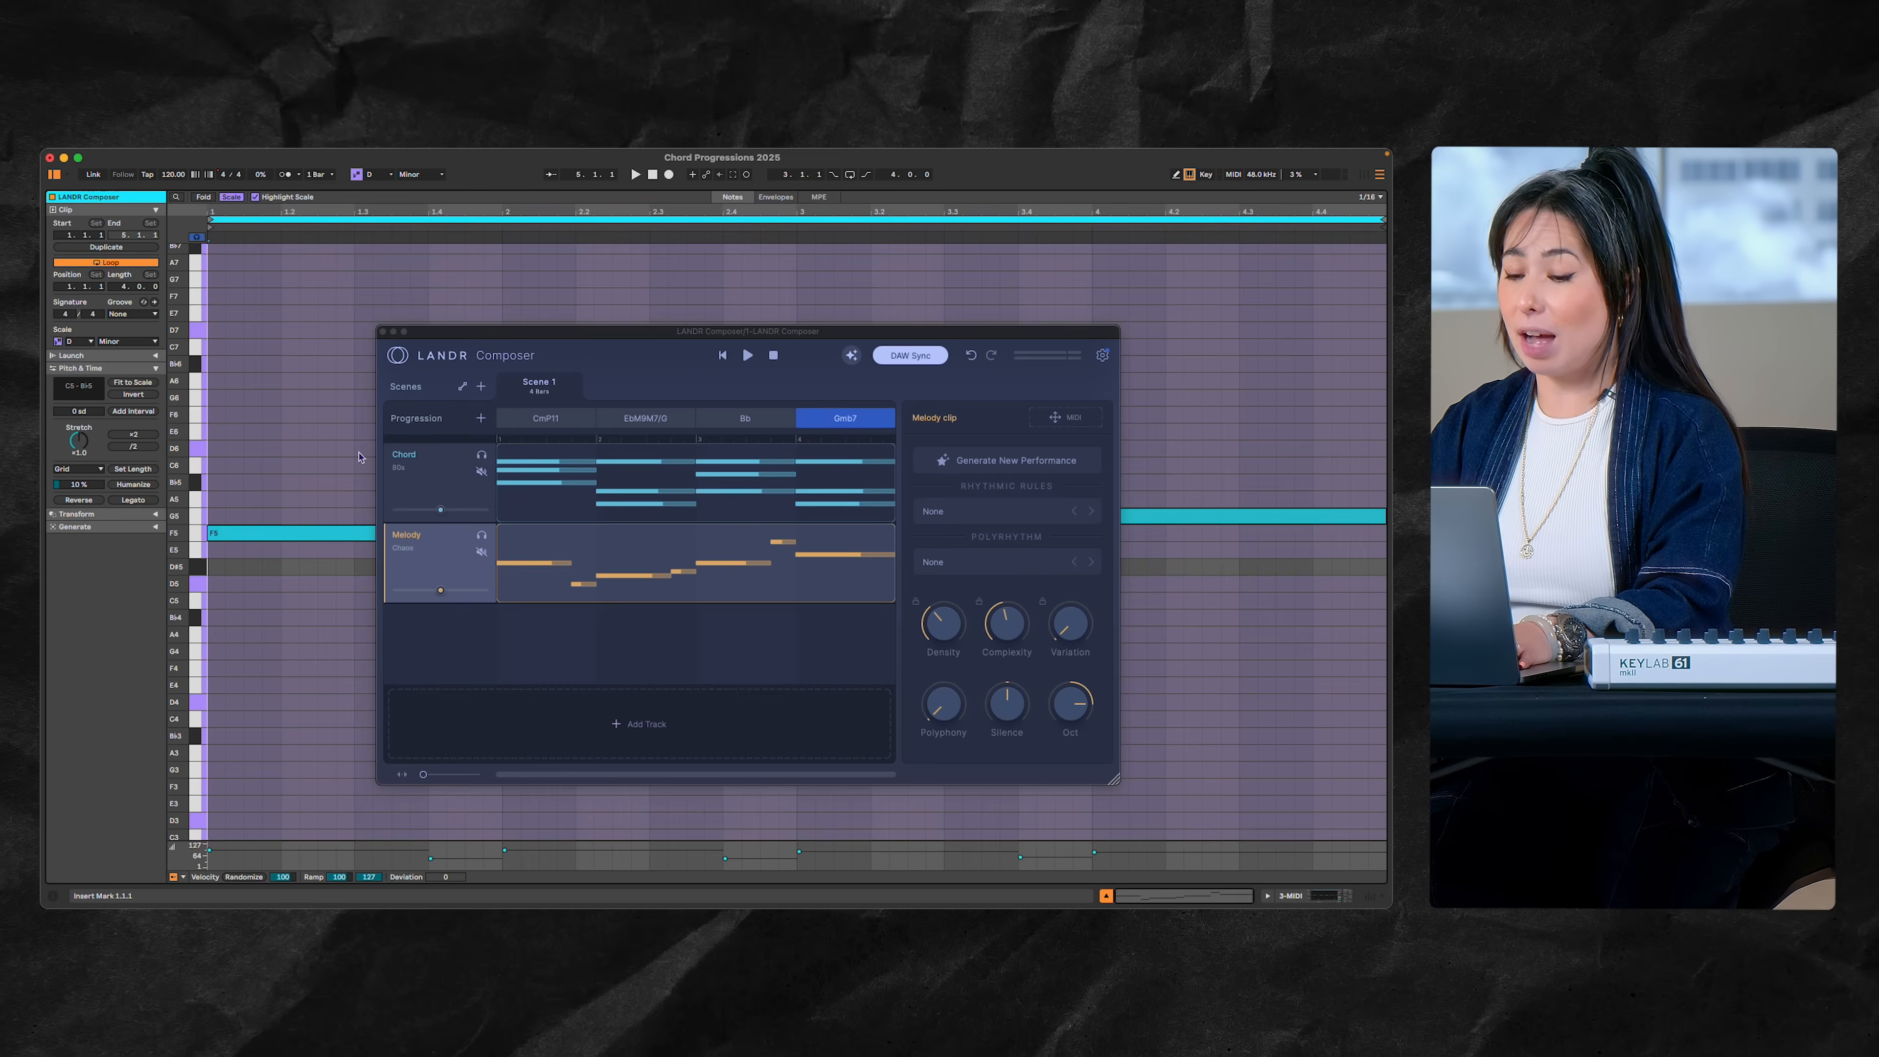
pyautogui.click(383, 332)
pyautogui.click(392, 351)
pyautogui.press('super+a')
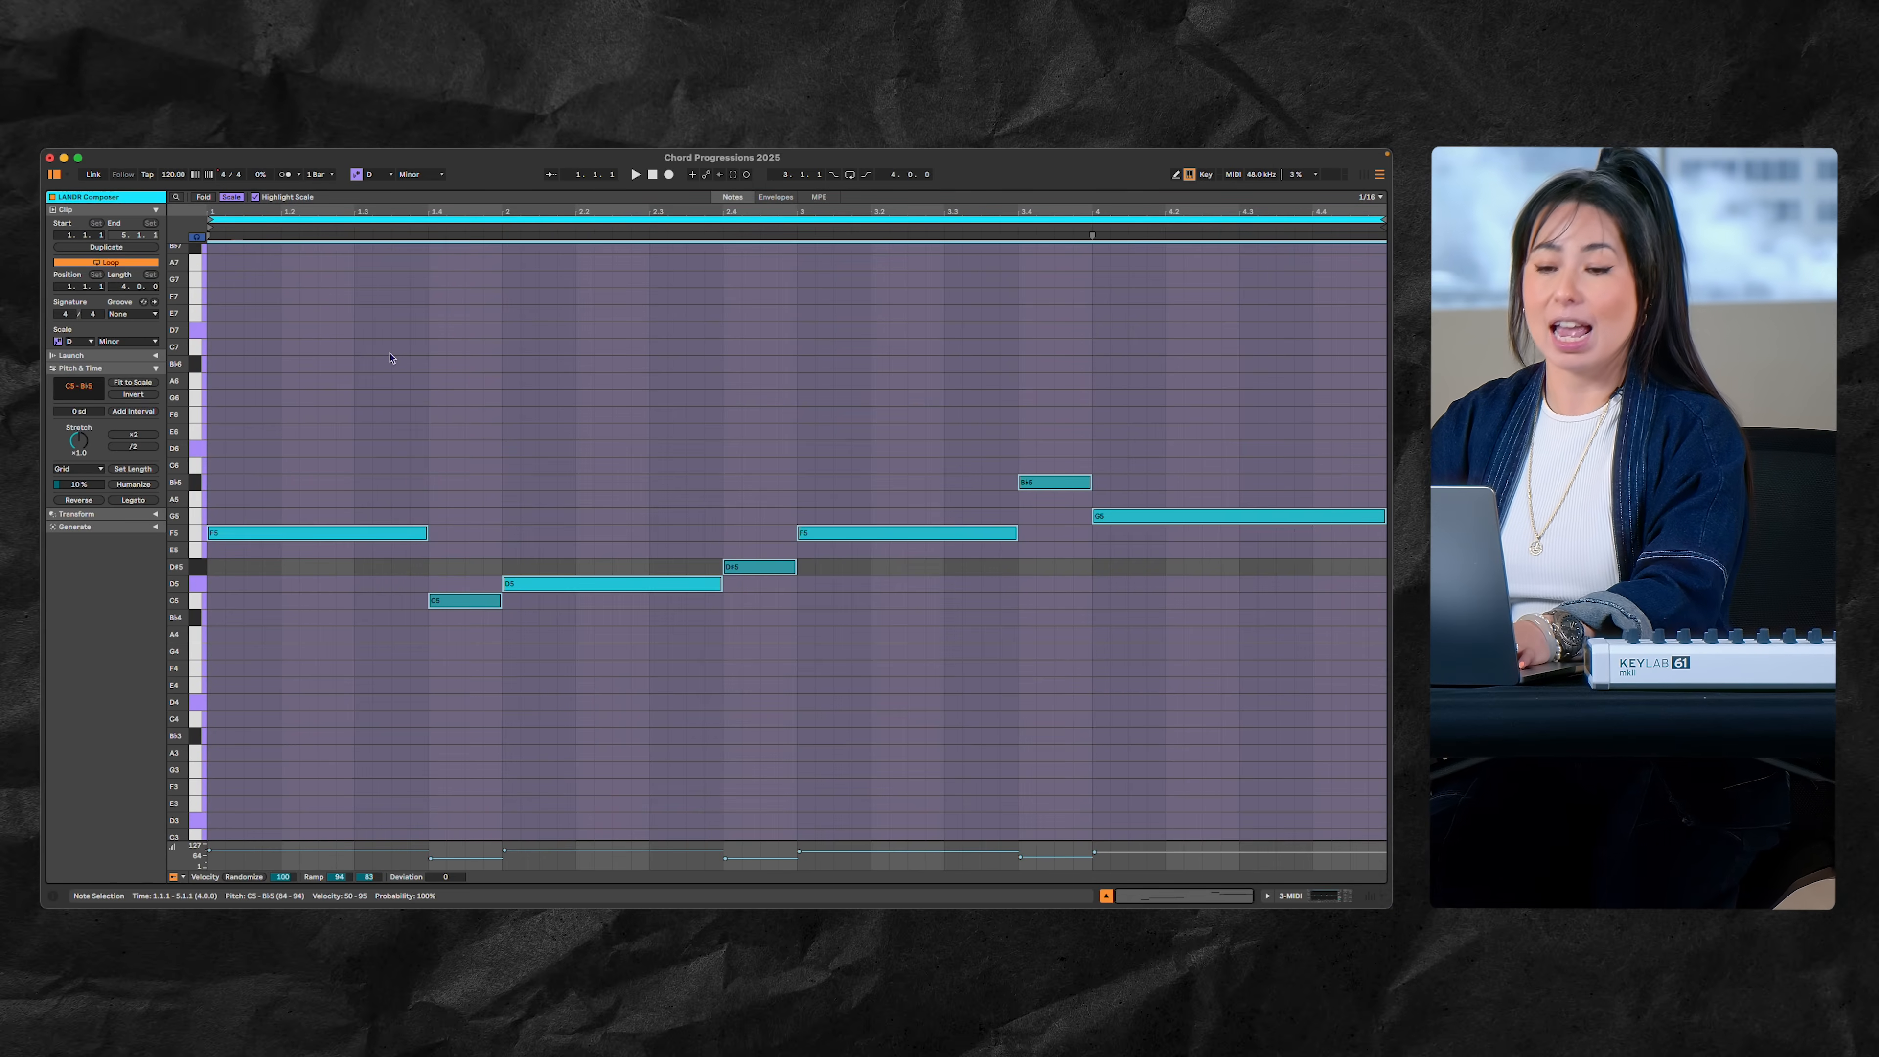
pyautogui.hotkey('shift', 'Tab')
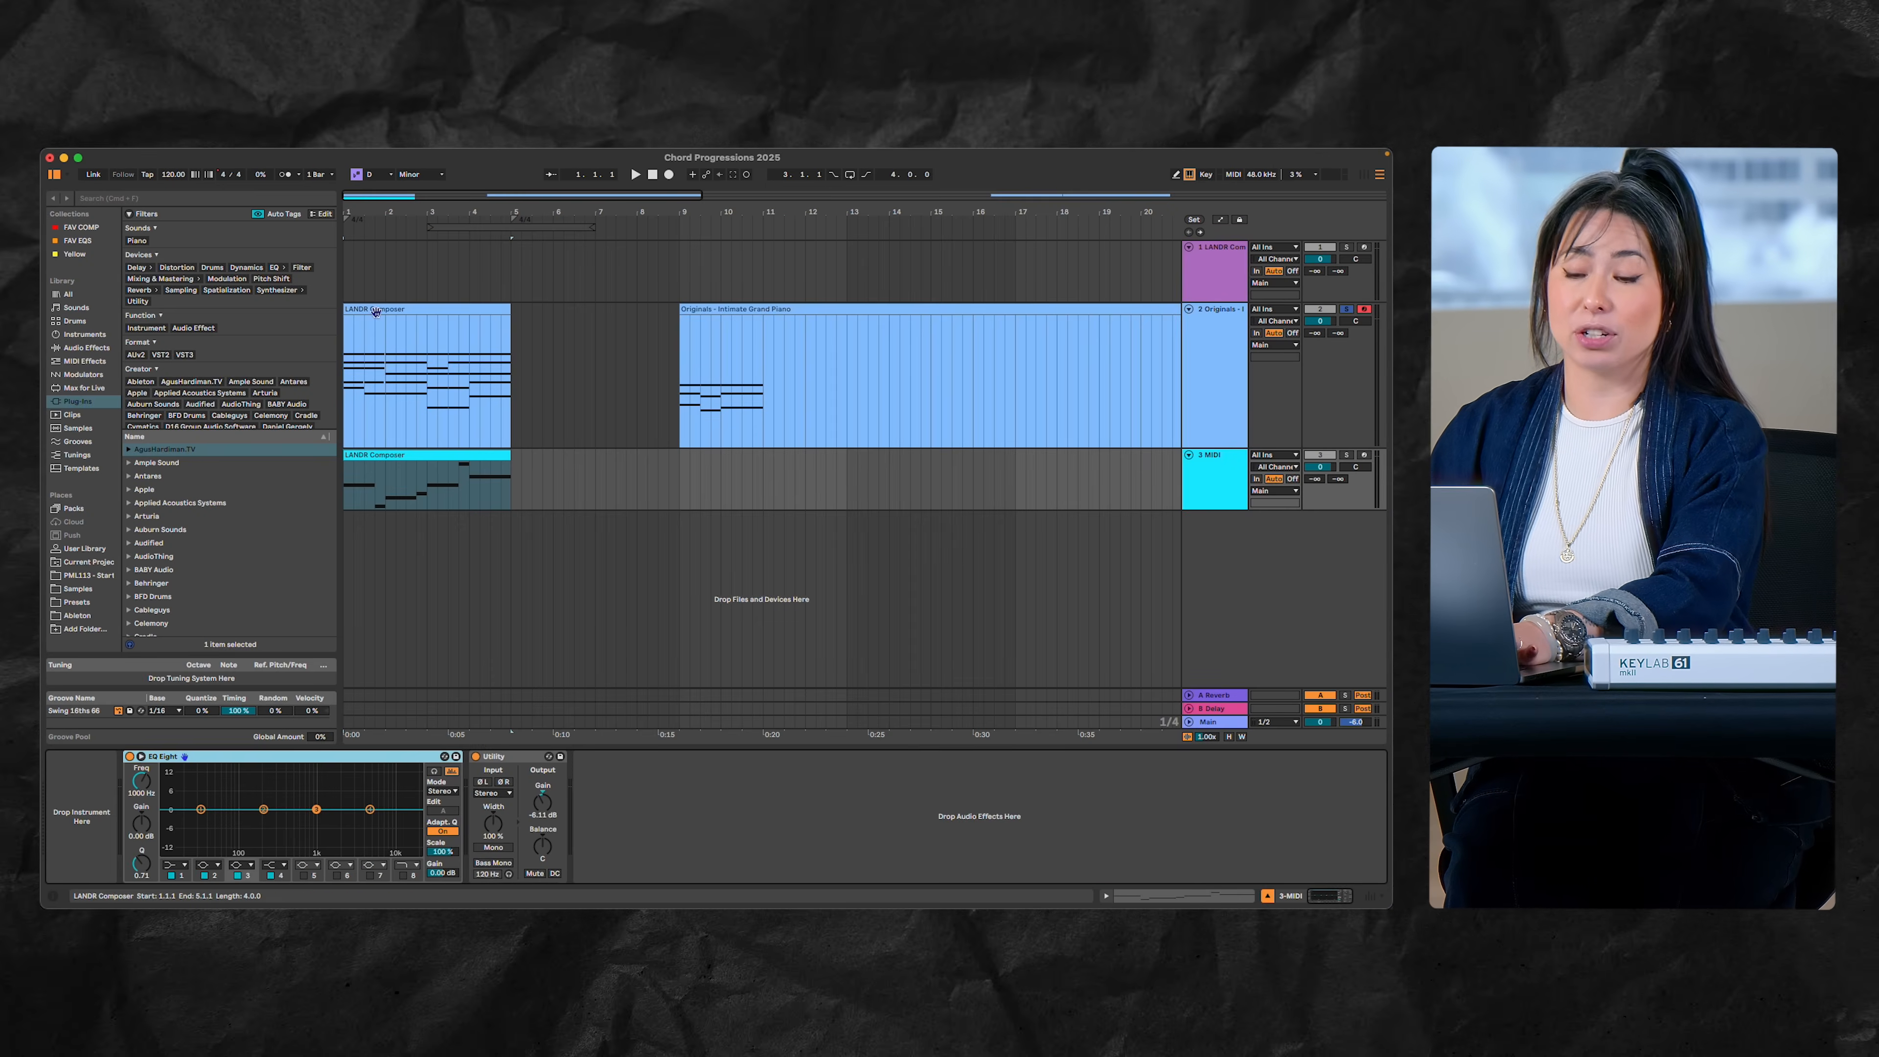
pyautogui.doubleClick(377, 312)
pyautogui.moveTo(485, 530); pyautogui.dragTo(239, 534)
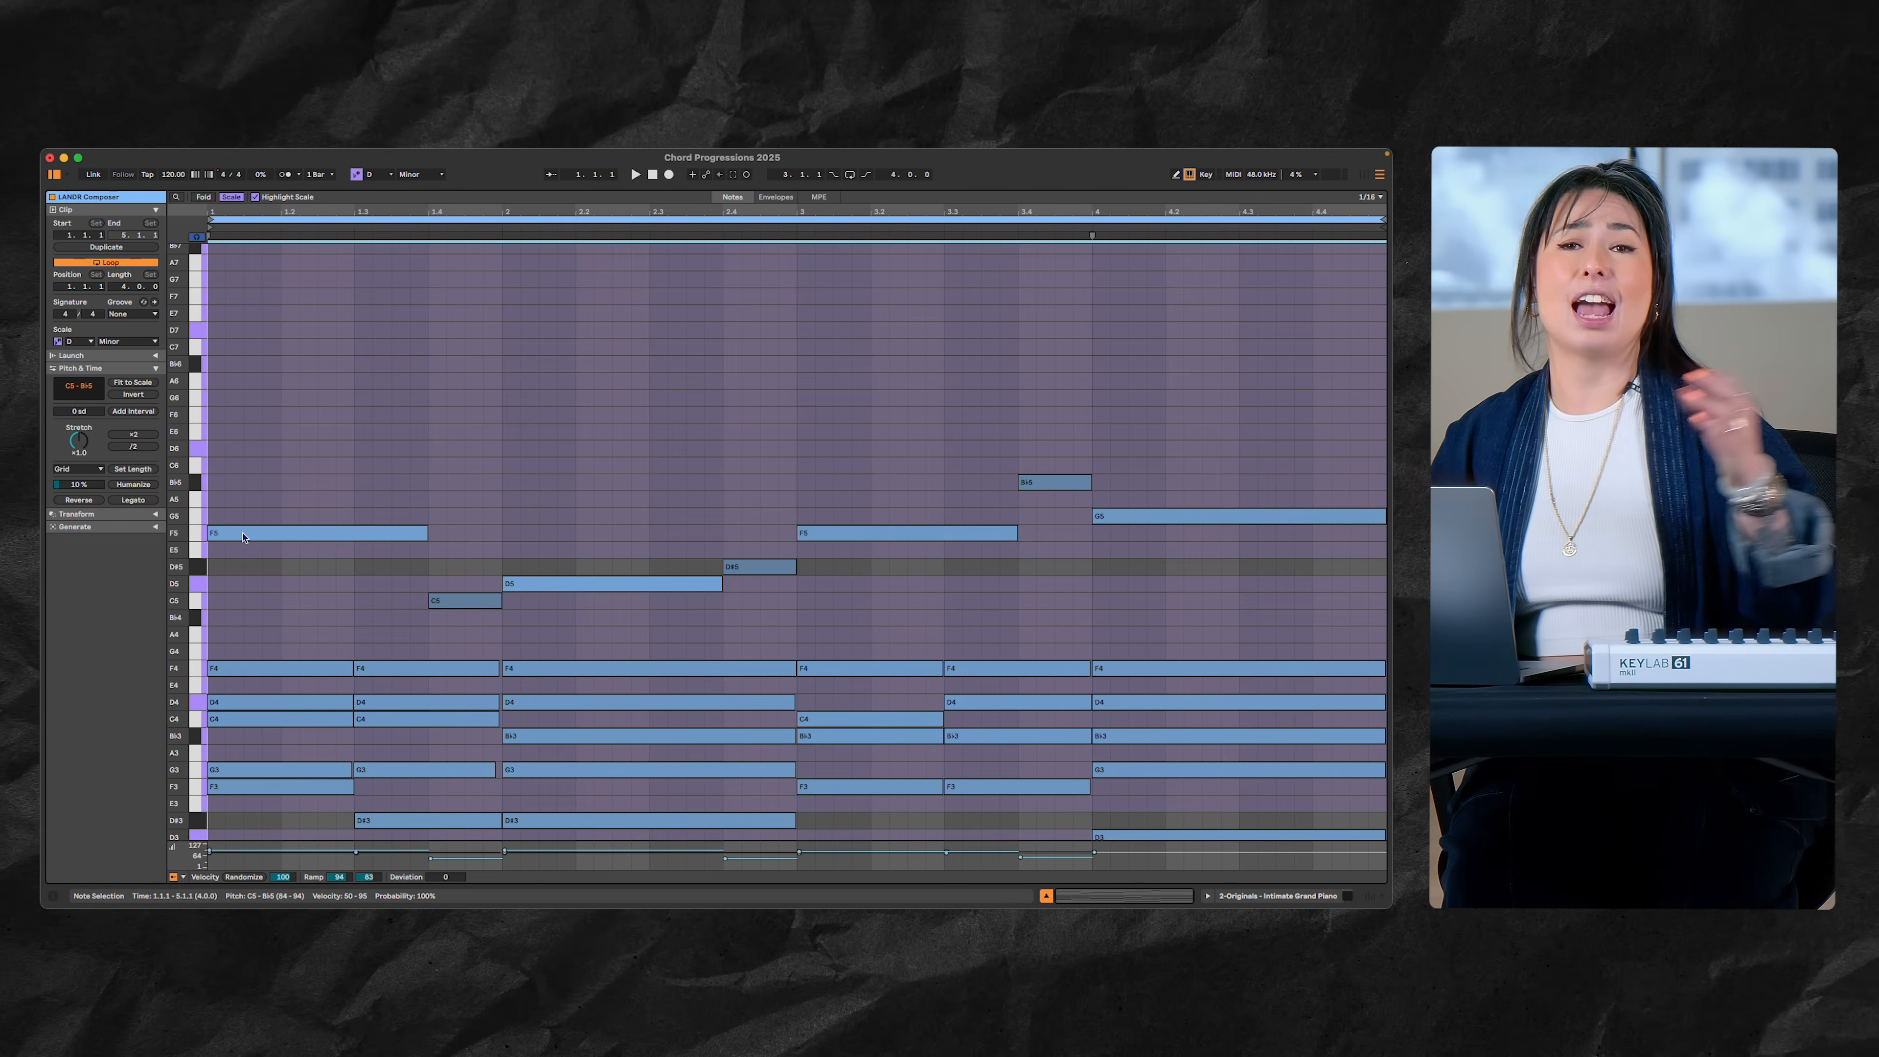
pyautogui.press('space')
pyautogui.scroll(-3, 310, 502)
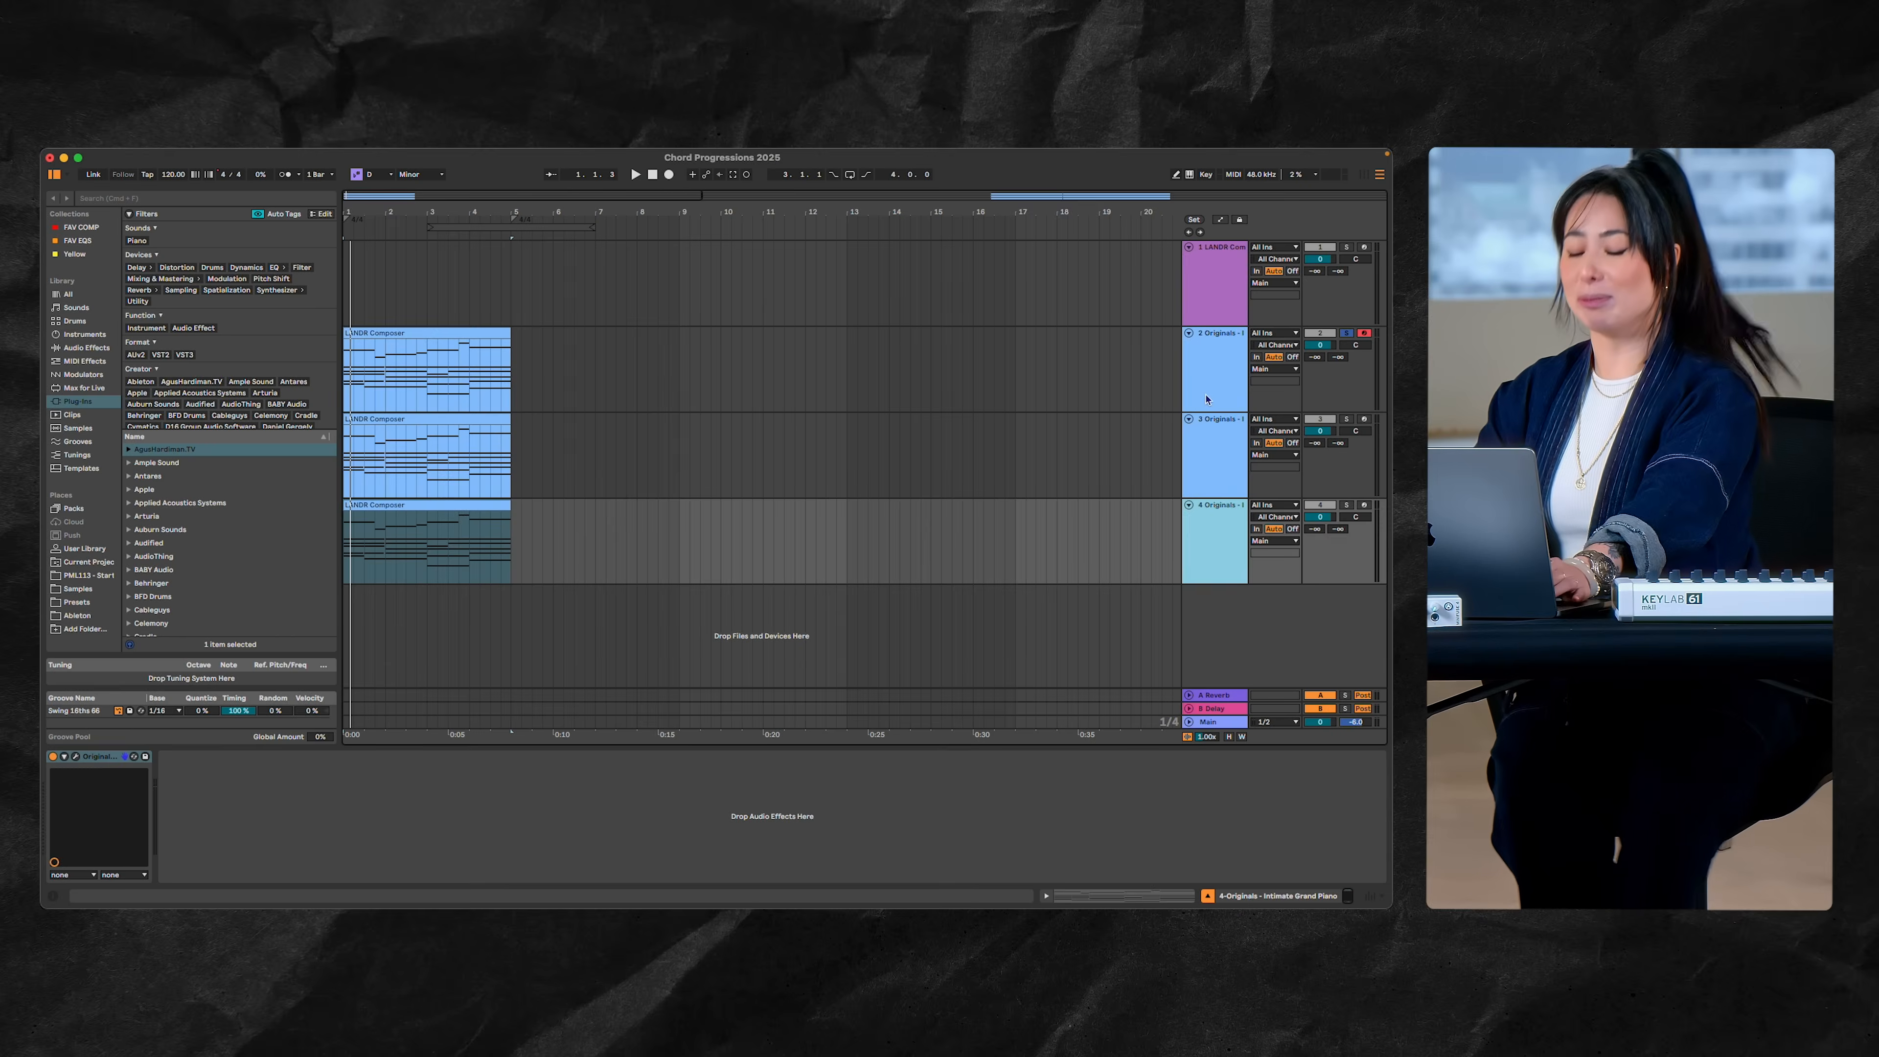
# Duplicate the piano track again and strip the clip on track 3 down to the C4 and Bb3 inner line, without bar 3's C4
pyautogui.press('super+d')
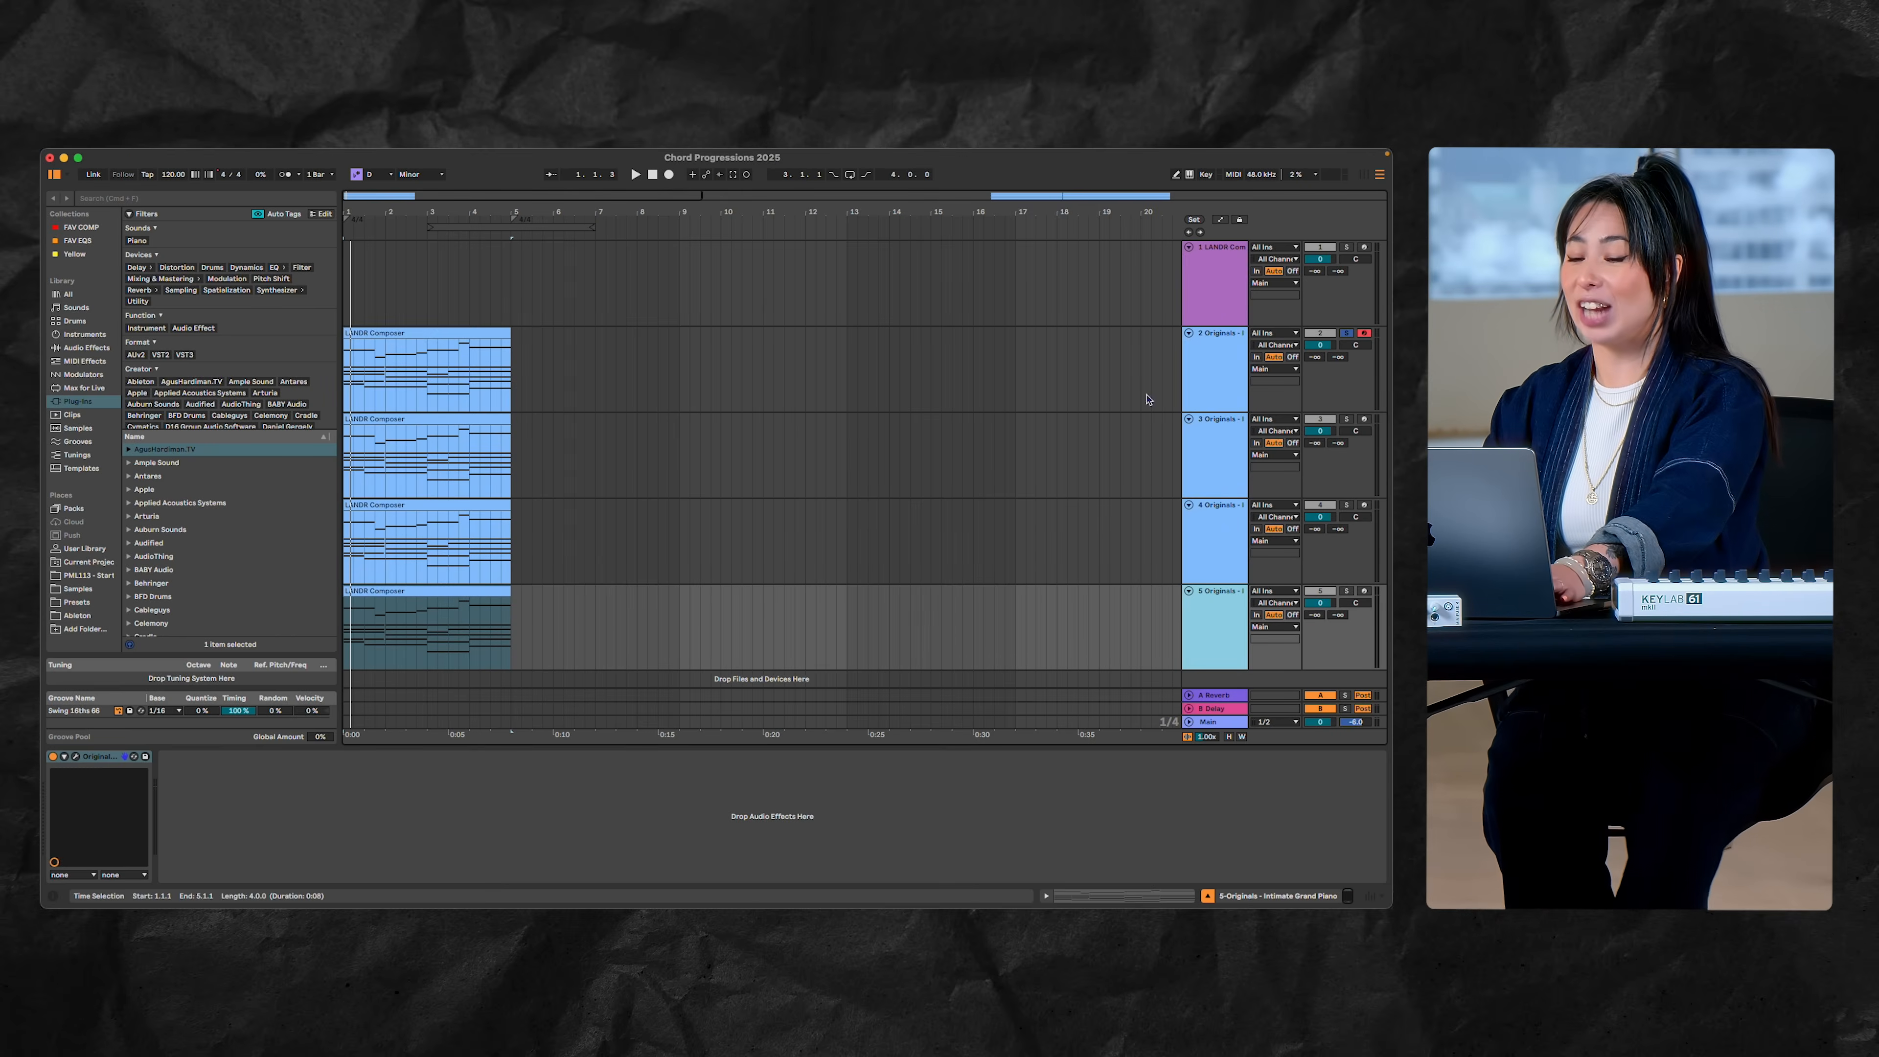
pyautogui.doubleClick(433, 419)
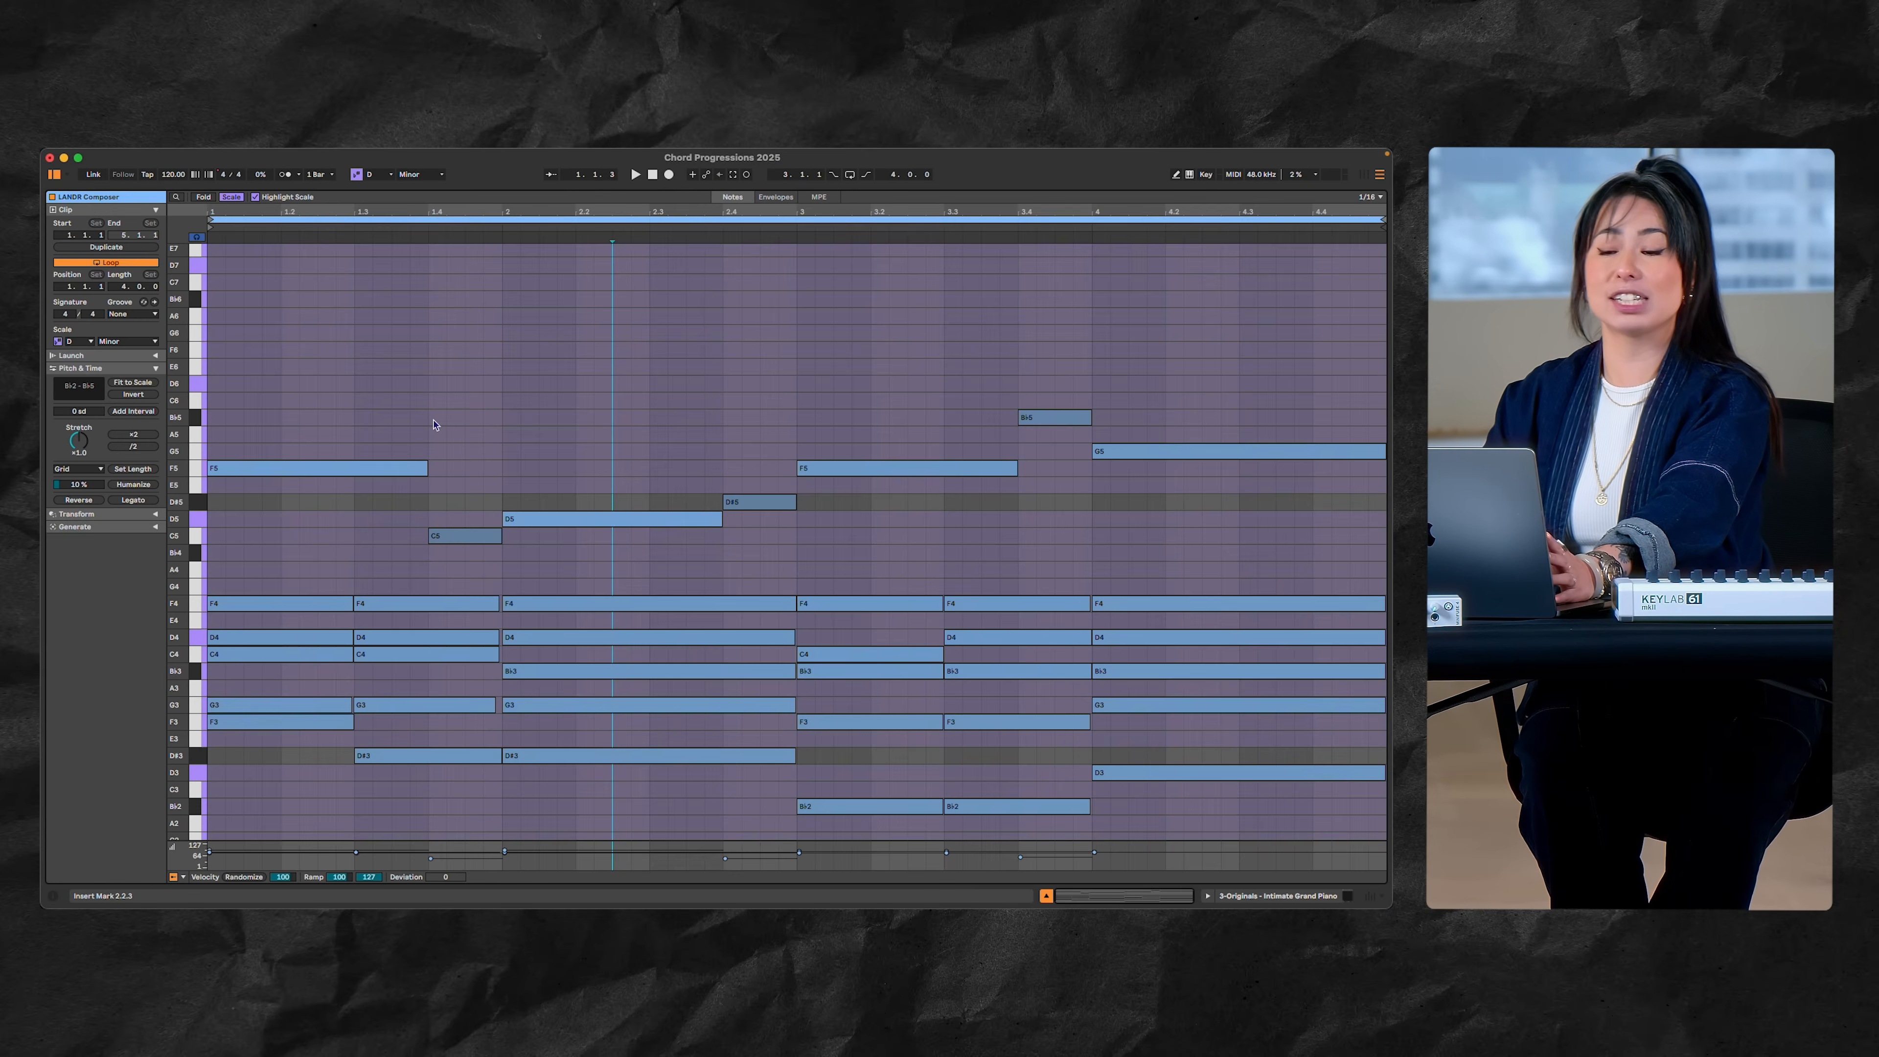
pyautogui.click(521, 671)
pyautogui.moveTo(271, 689); pyautogui.dragTo(1171, 860)
pyautogui.press('Delete')
pyautogui.moveTo(295, 555); pyautogui.dragTo(1191, 650)
pyautogui.press('Delete')
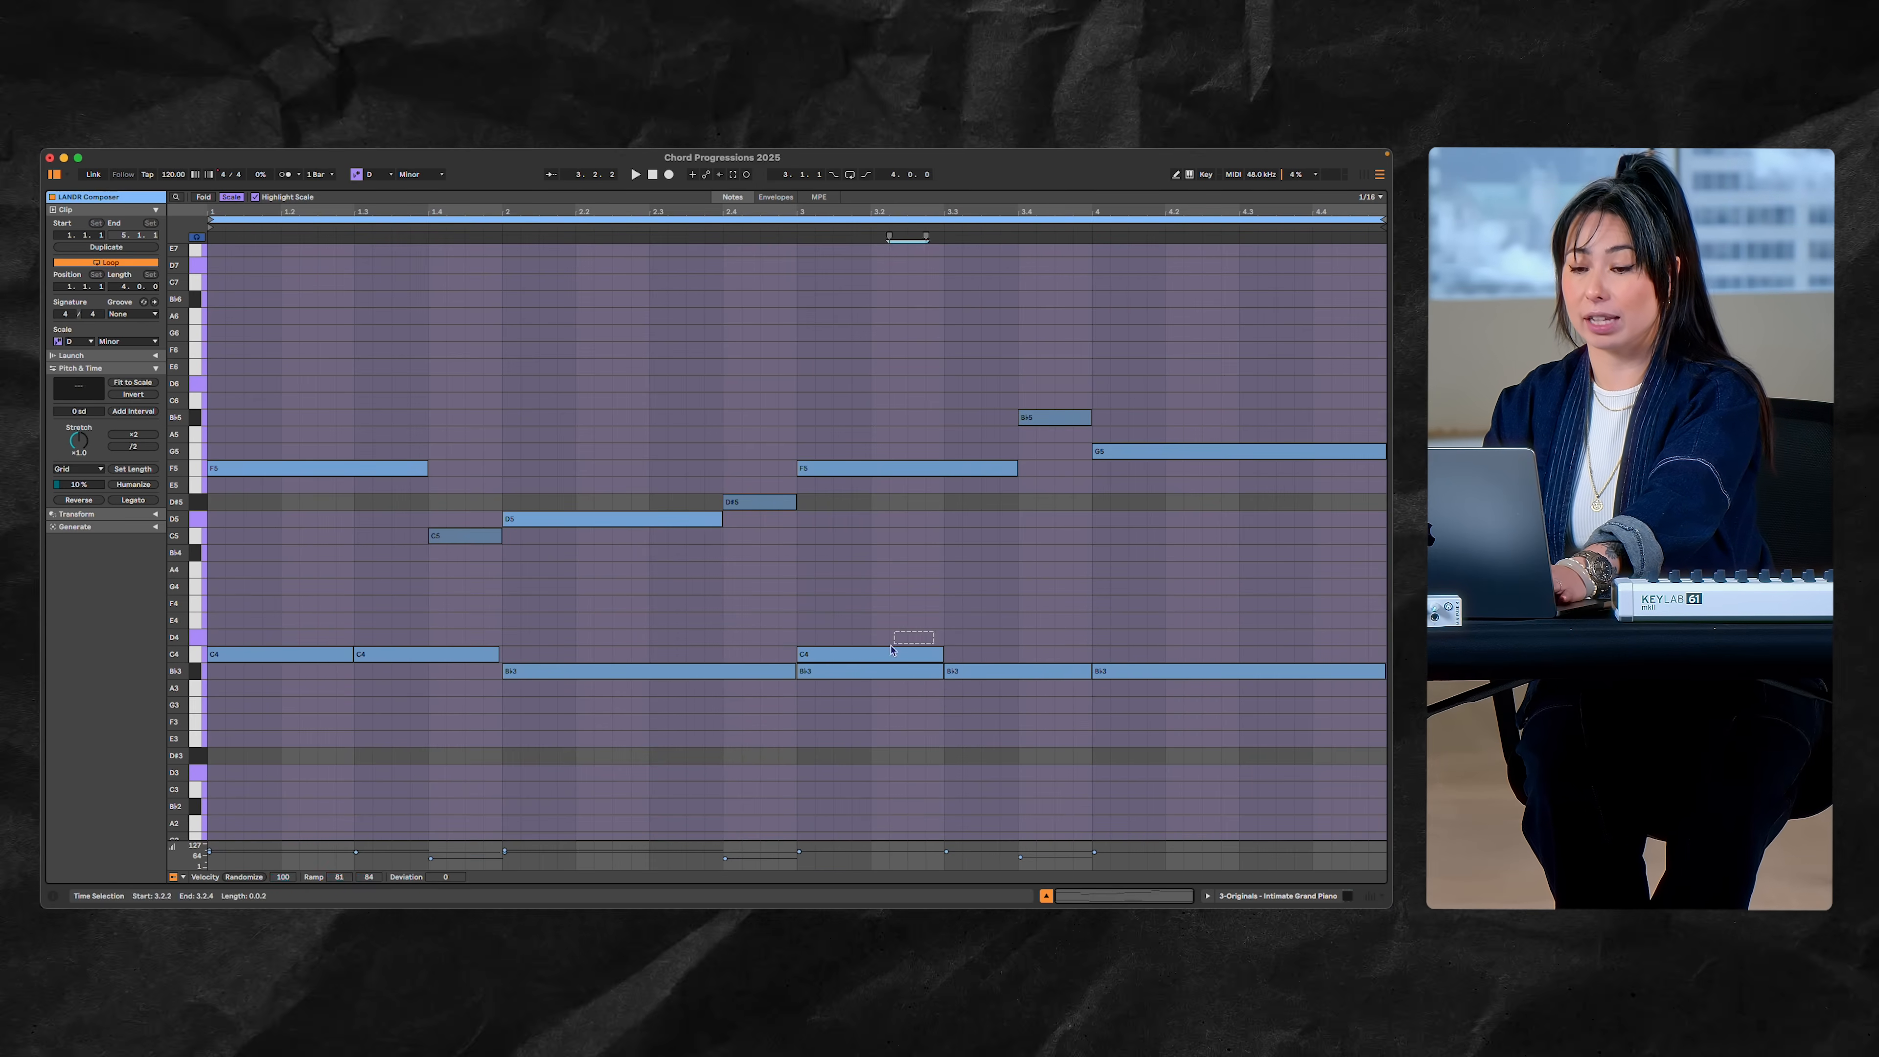
pyautogui.click(869, 654)
pyautogui.press('Delete')
pyautogui.moveTo(340, 384); pyautogui.dragTo(1231, 586)
pyautogui.press('Delete')
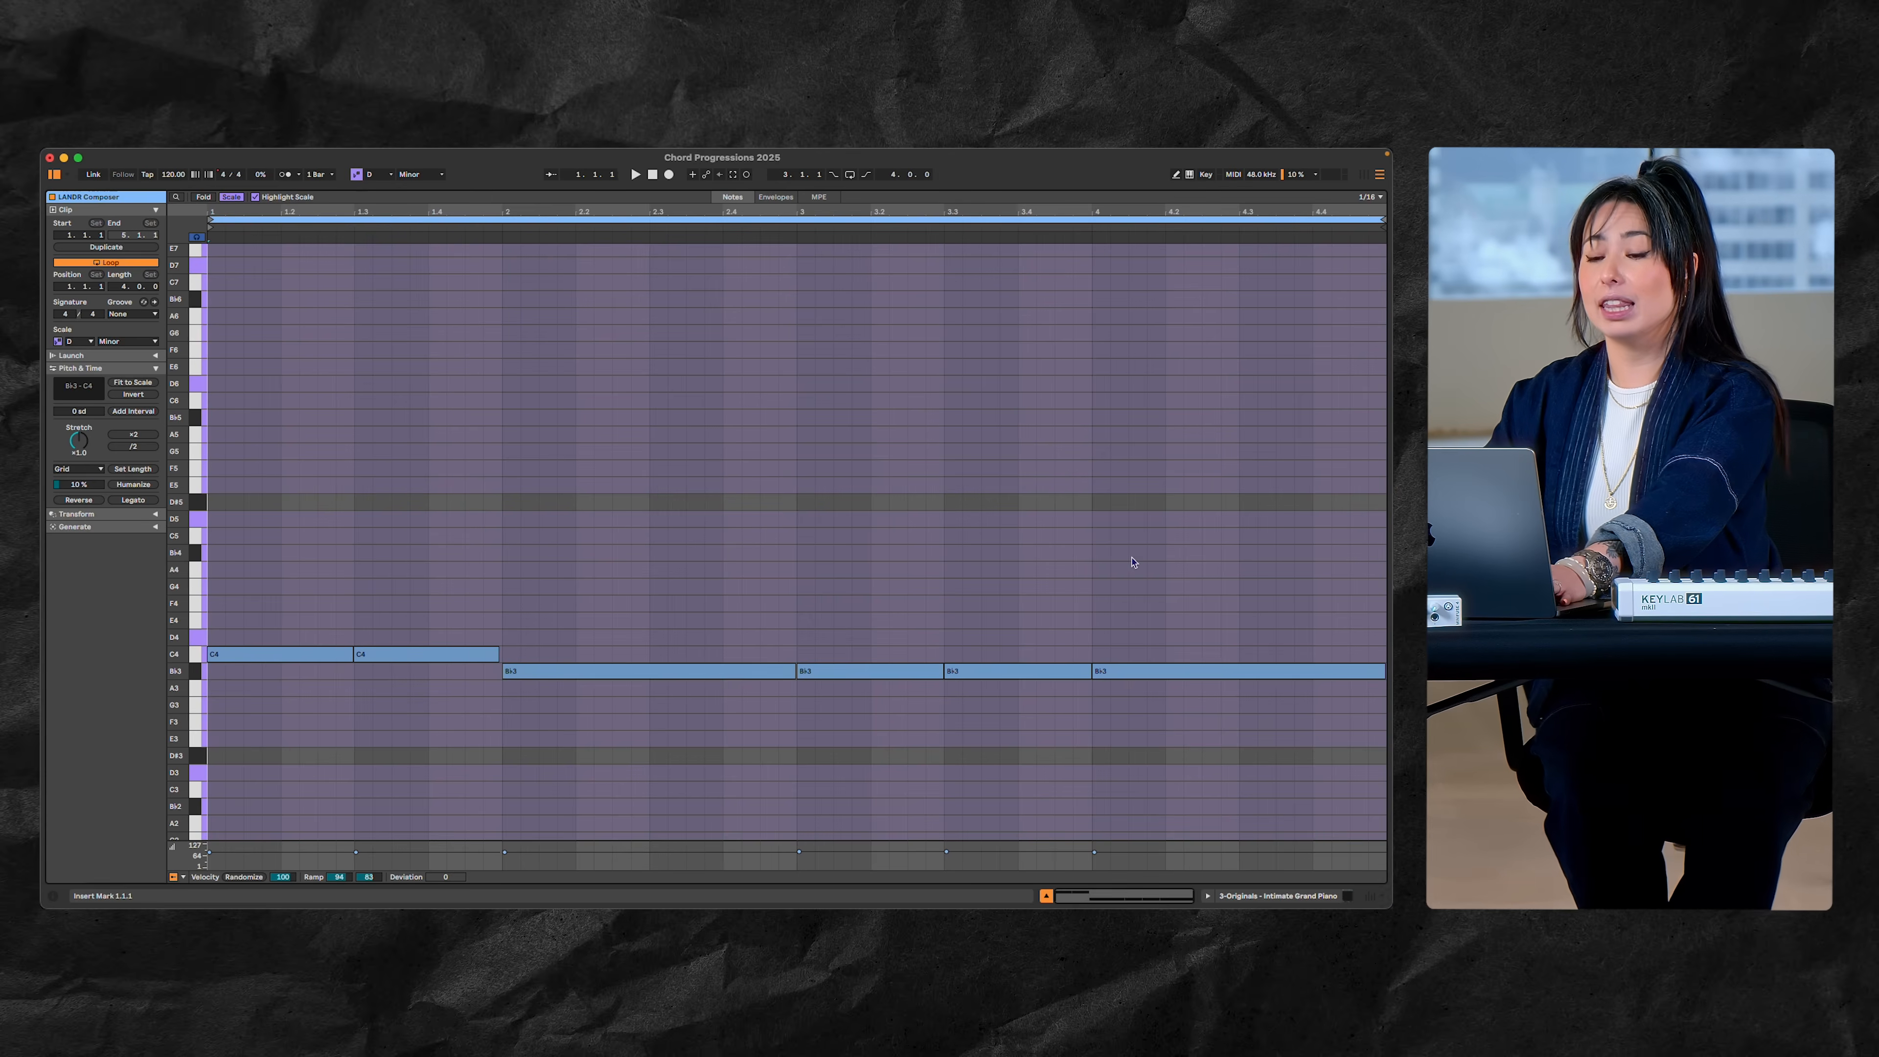
pyautogui.hotkey('shift', 'Tab')
# Delete all notes above the lowest bass line in the track 4 clip and return to the arrangement
pyautogui.doubleClick(427, 502)
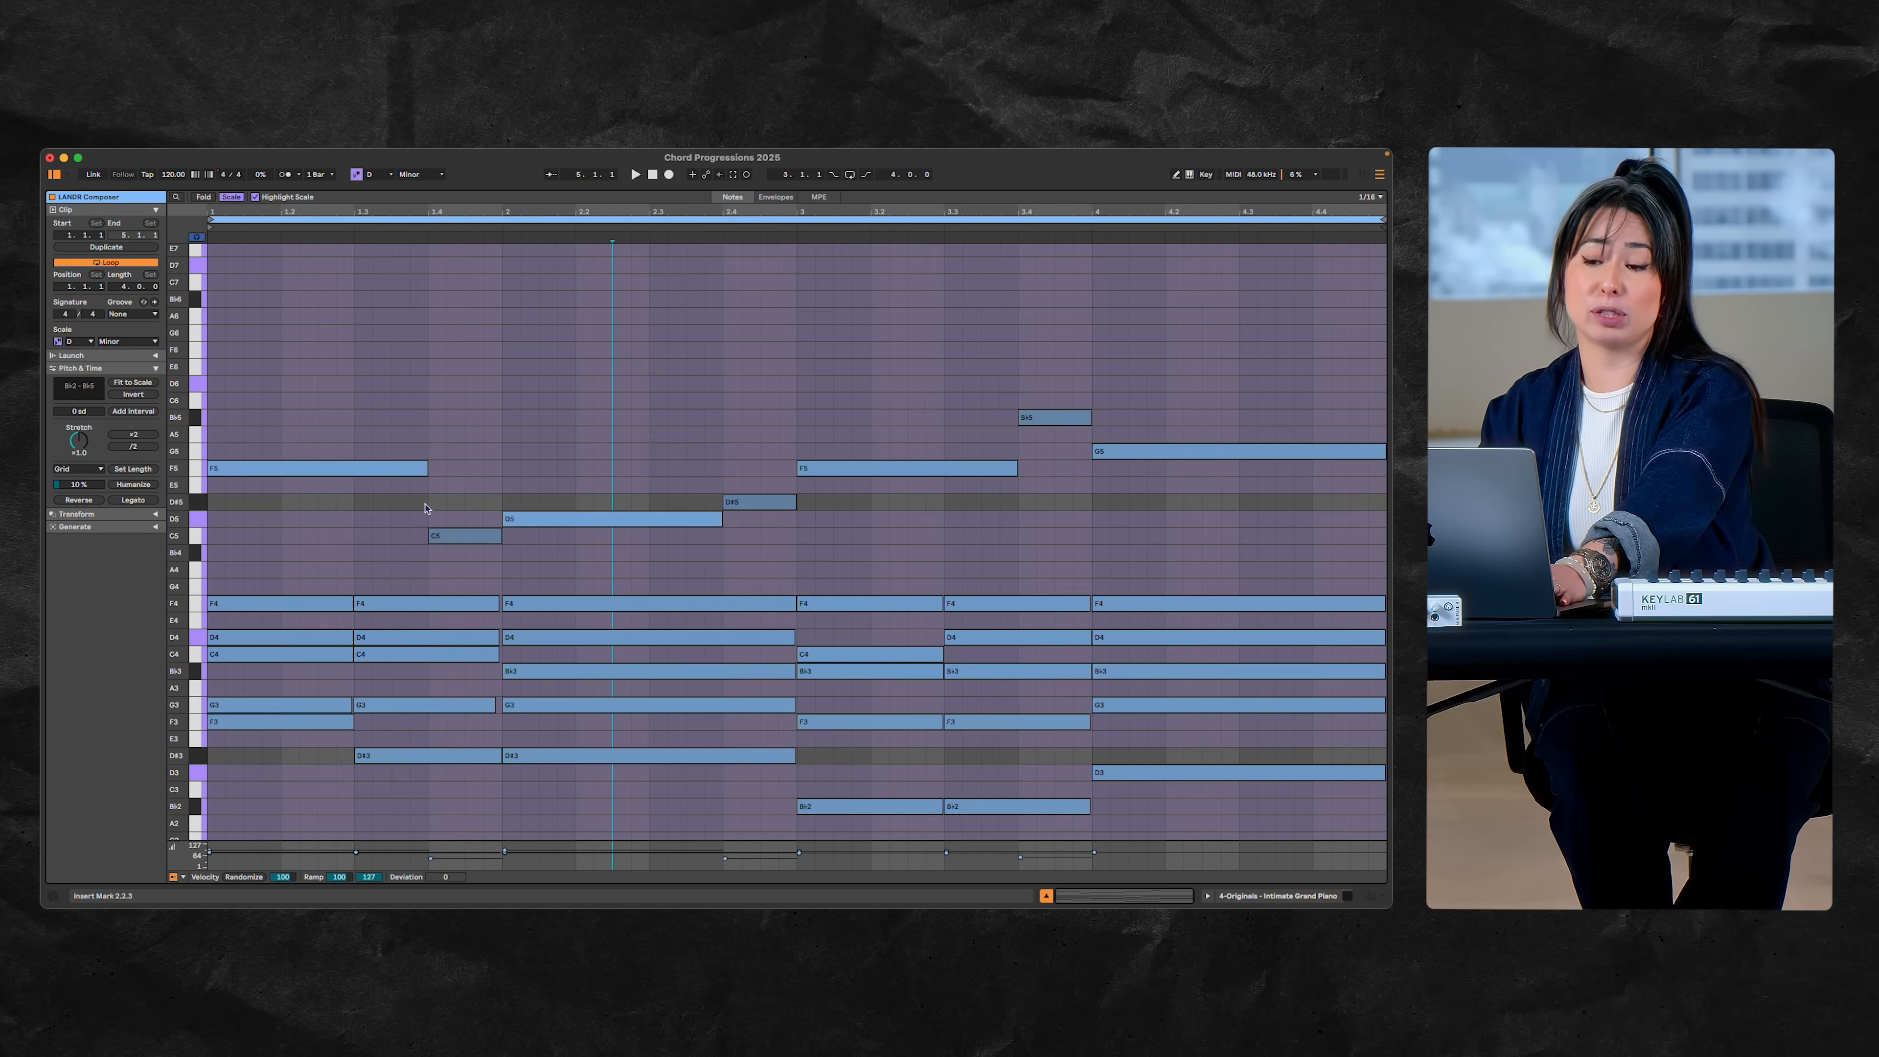
pyautogui.moveTo(283, 411); pyautogui.dragTo(586, 692)
pyautogui.moveTo(1207, 721); pyautogui.dragTo(1211, 712)
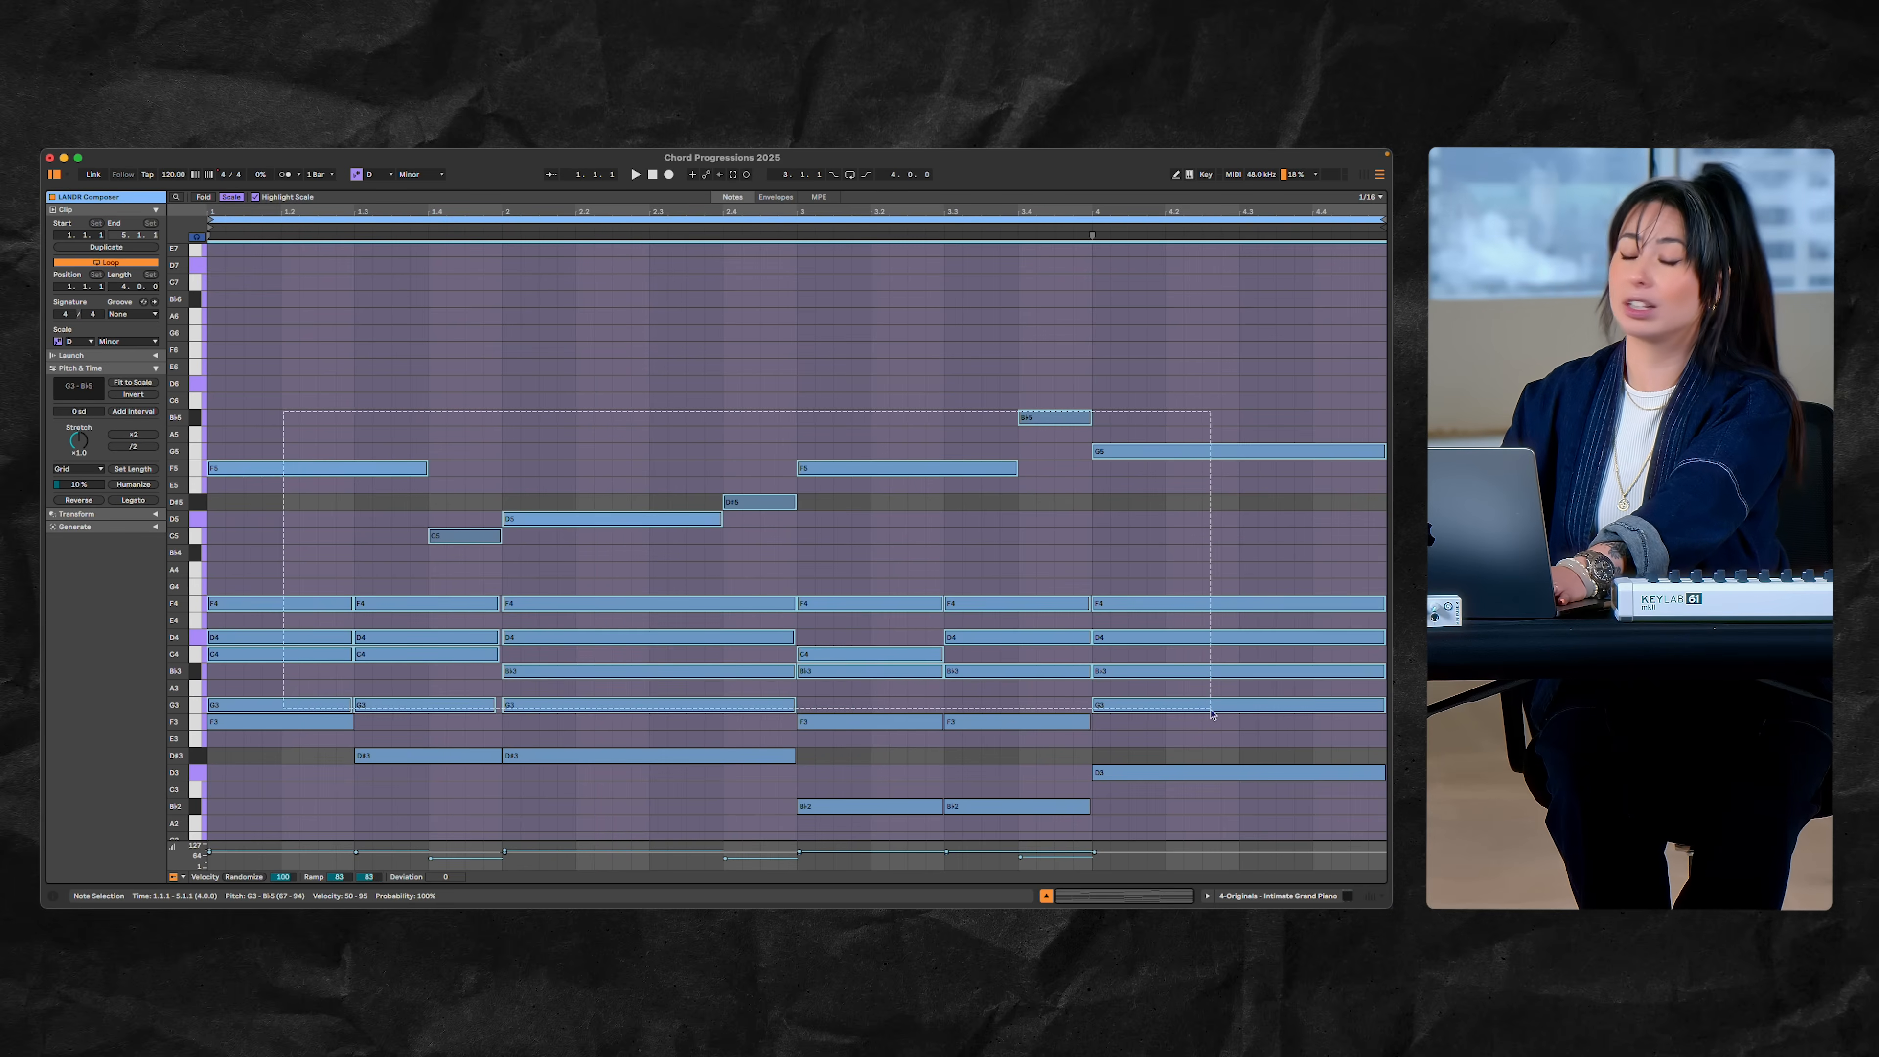
pyautogui.press('Delete')
pyautogui.moveTo(1037, 715); pyautogui.dragTo(858, 730)
pyautogui.press('Delete')
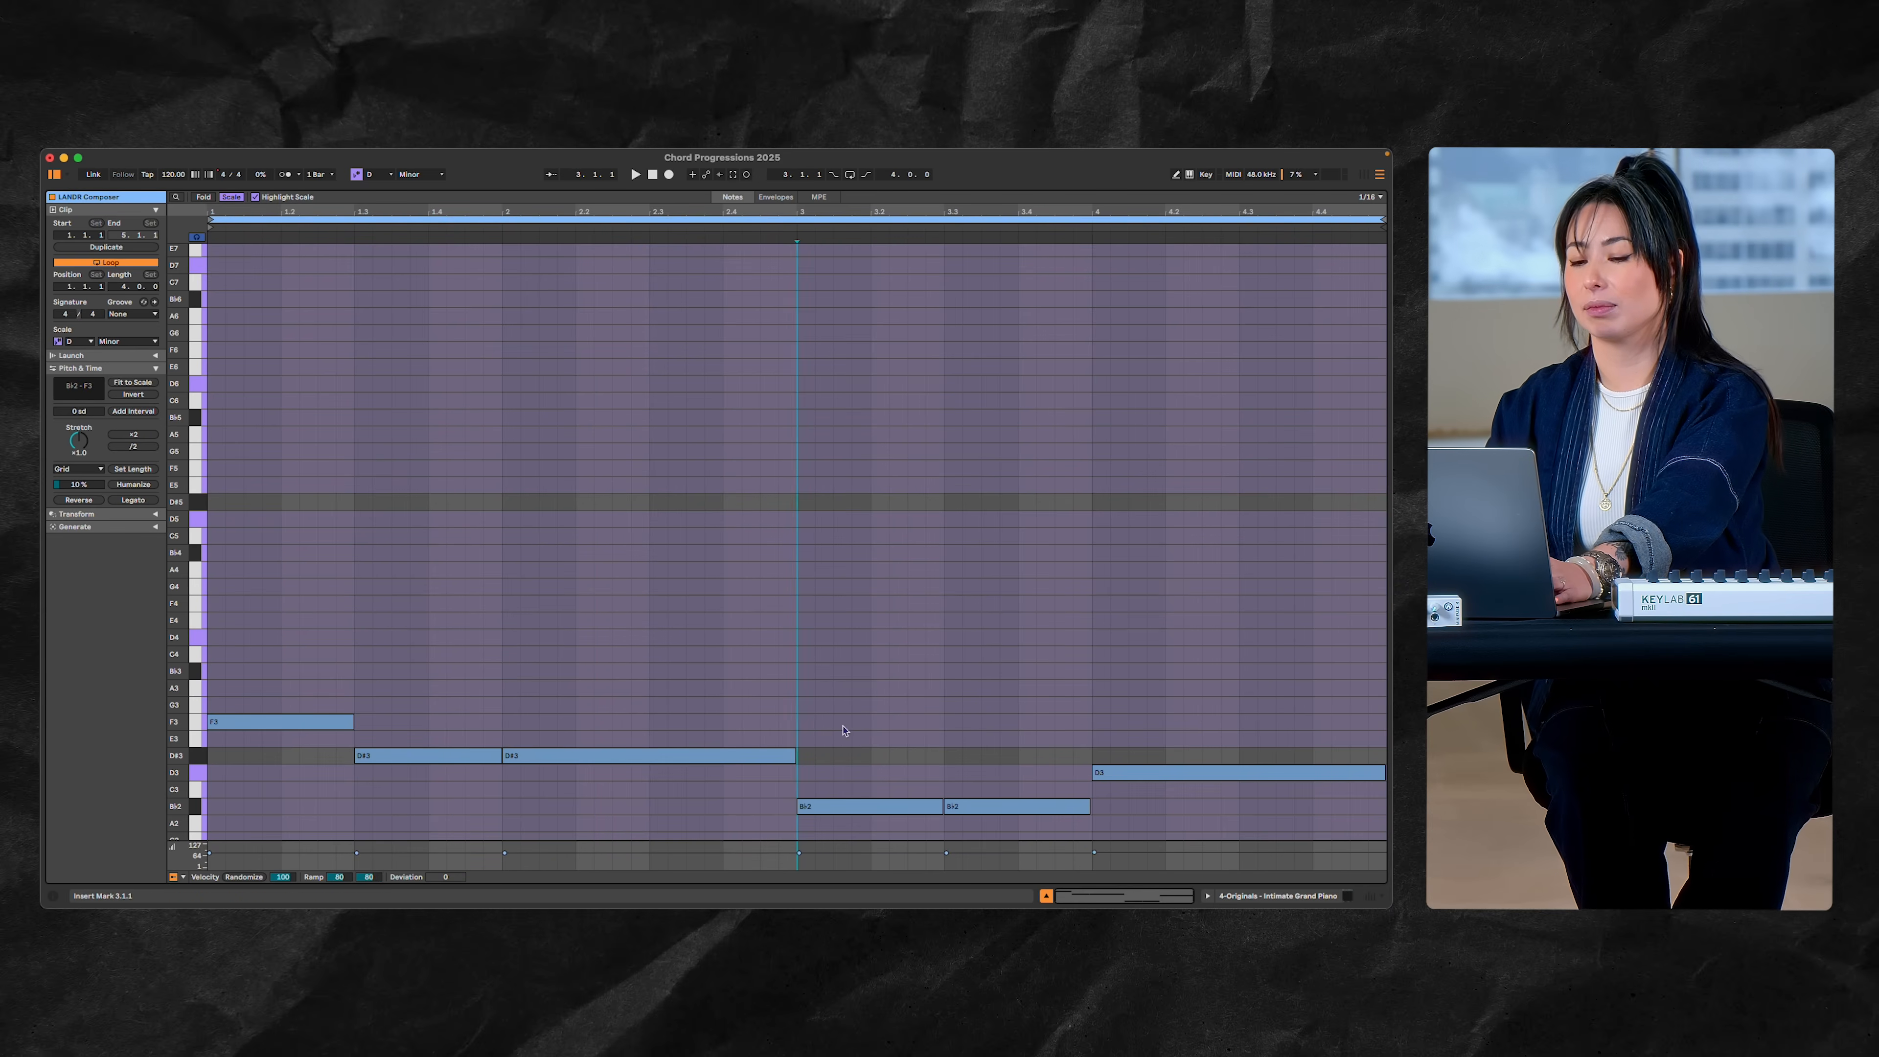
pyautogui.hotkey('shift', 'Tab')
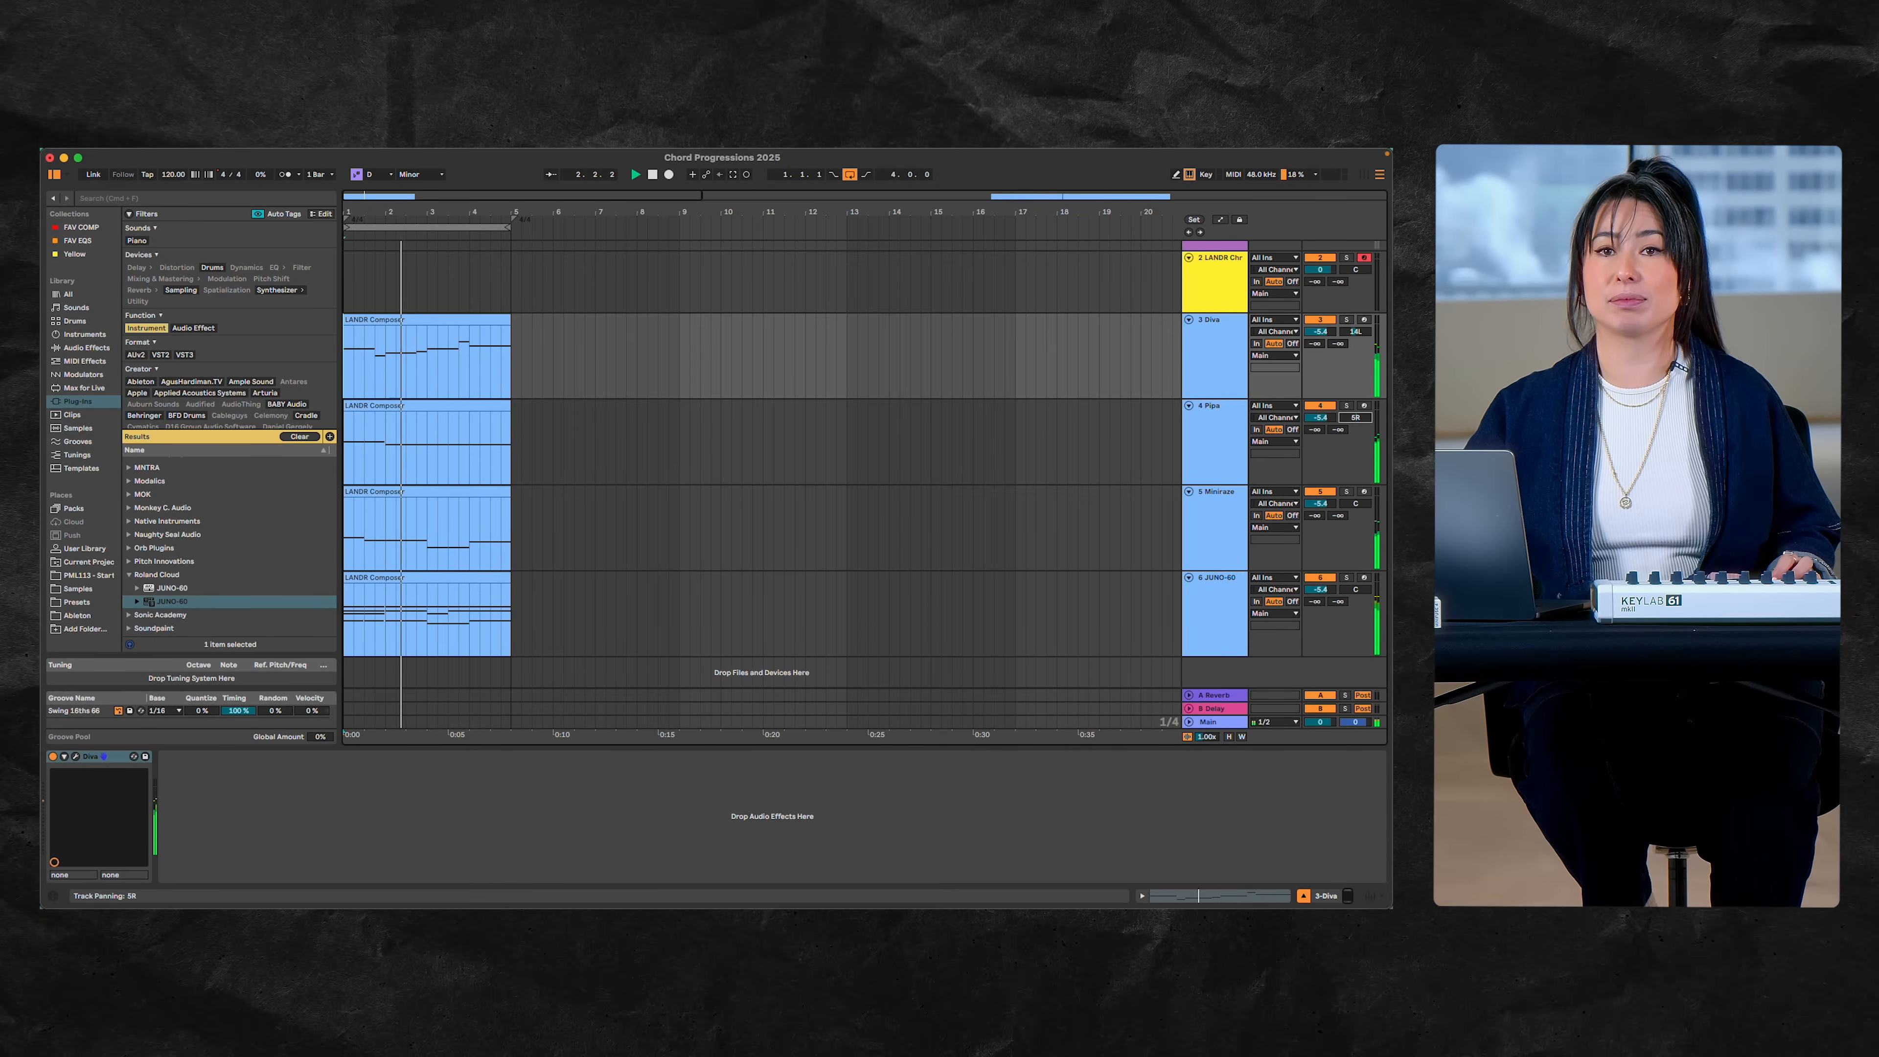
# Pan the Pips track to 18R and track 5 to 27L
pyautogui.moveTo(1356, 418); pyautogui.dragTo(1355, 411)
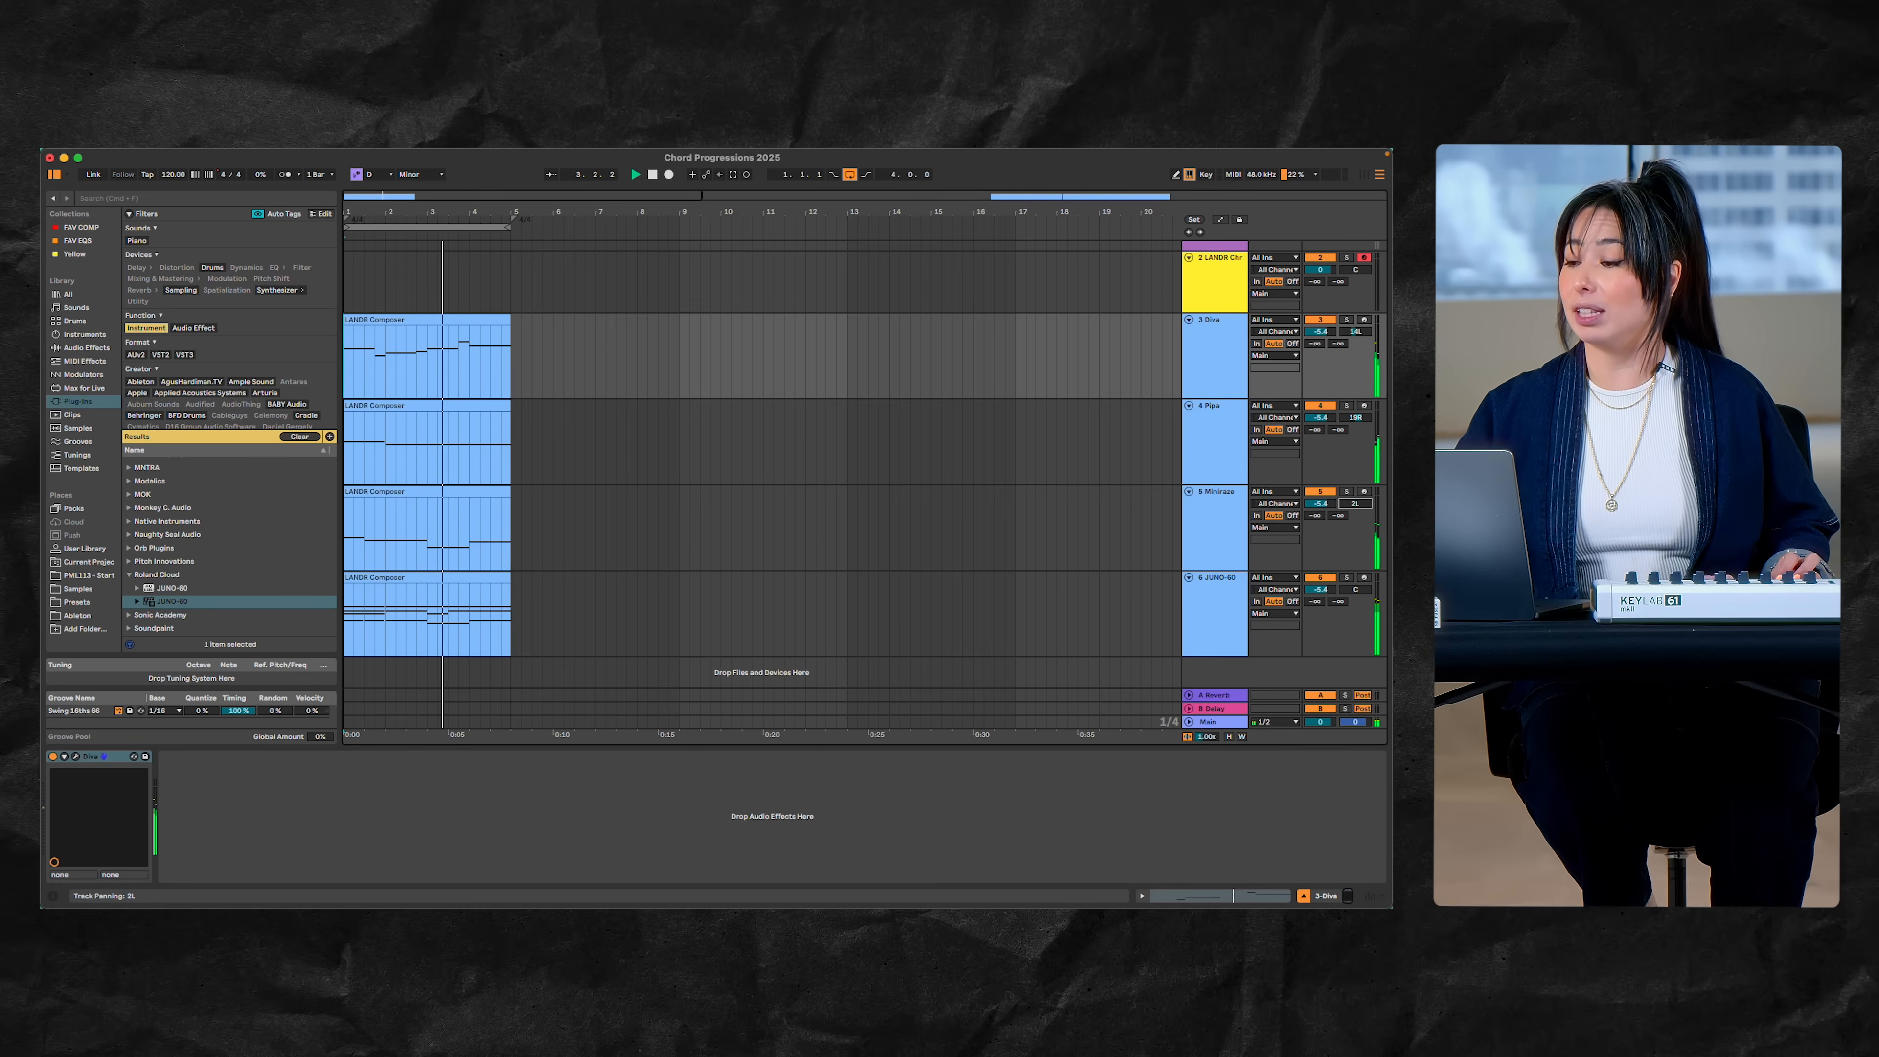
pyautogui.moveTo(1355, 504); pyautogui.dragTo(1363, 514)
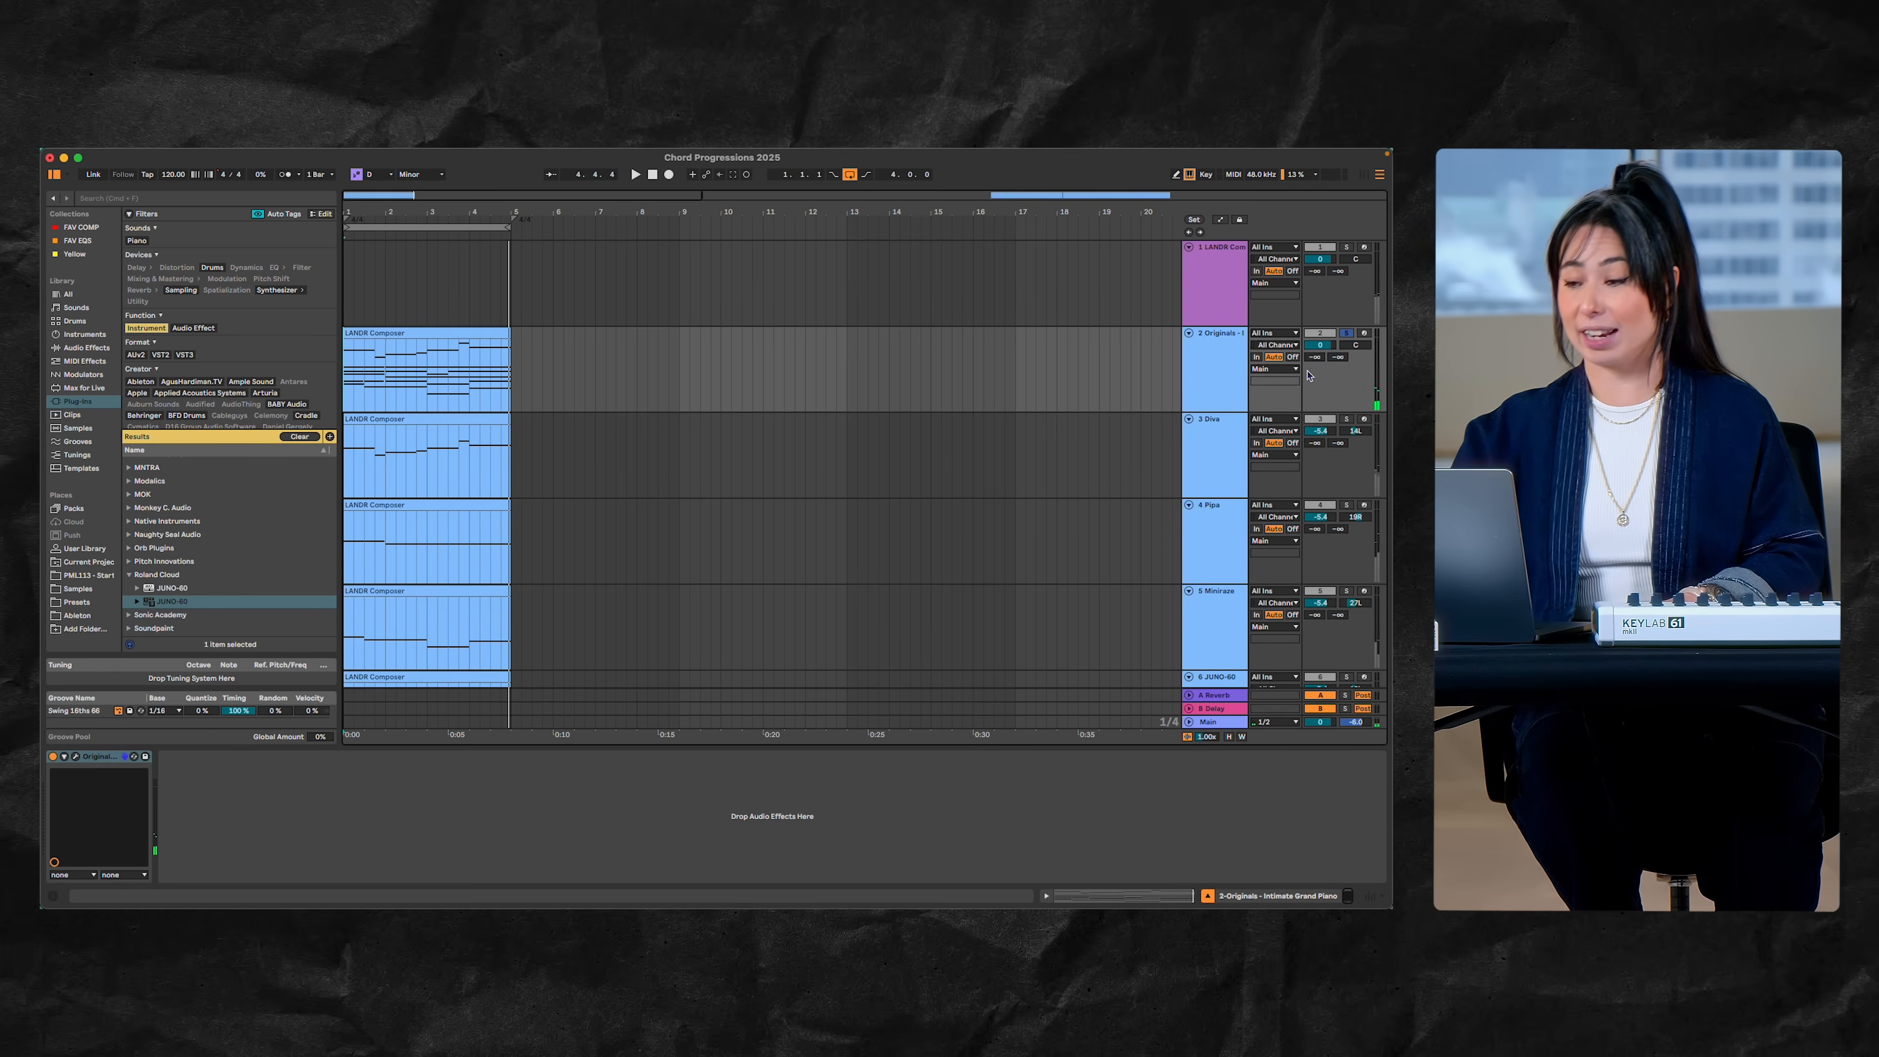
# Add an Arpeggiator to the JUNO-60 track, set its style to Chord Trigger, and play the clip
pyautogui.scroll(-1, 1220, 370)
pyautogui.click(1181, 362)
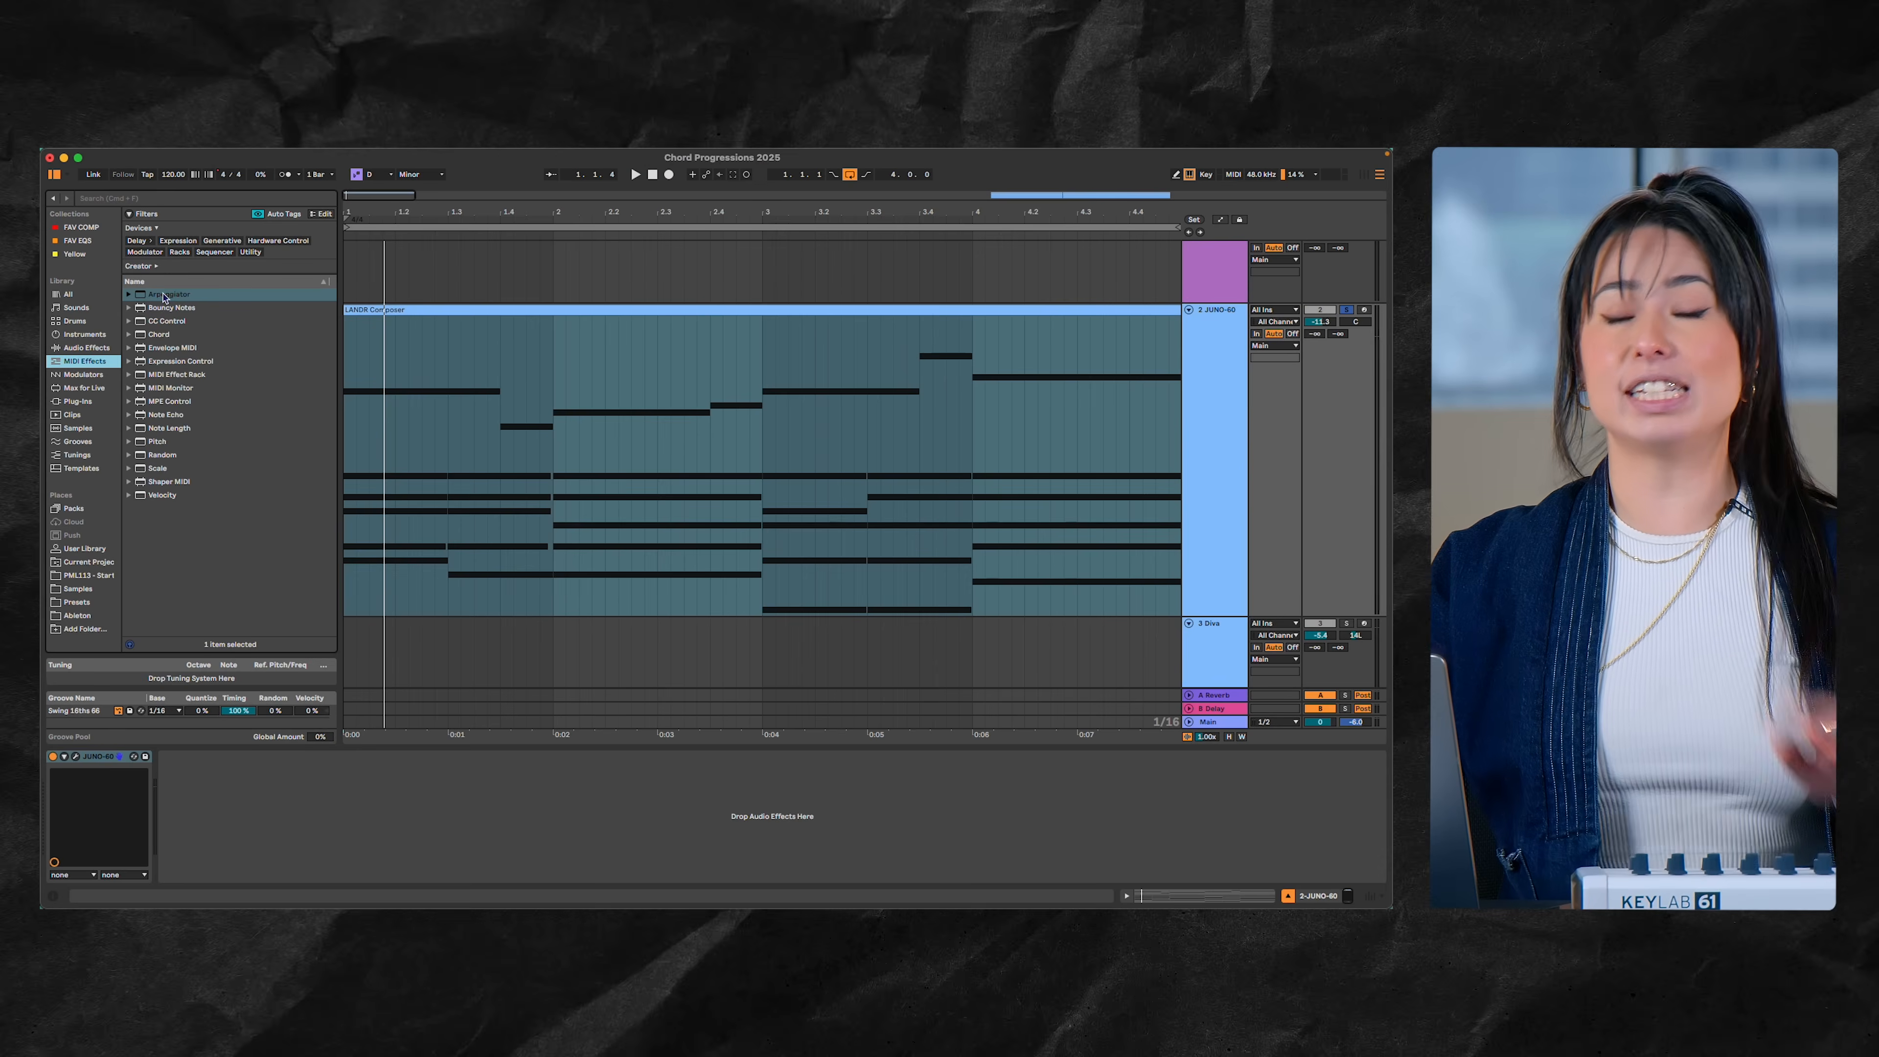
pyautogui.moveTo(76, 811); pyautogui.dragTo(81, 806)
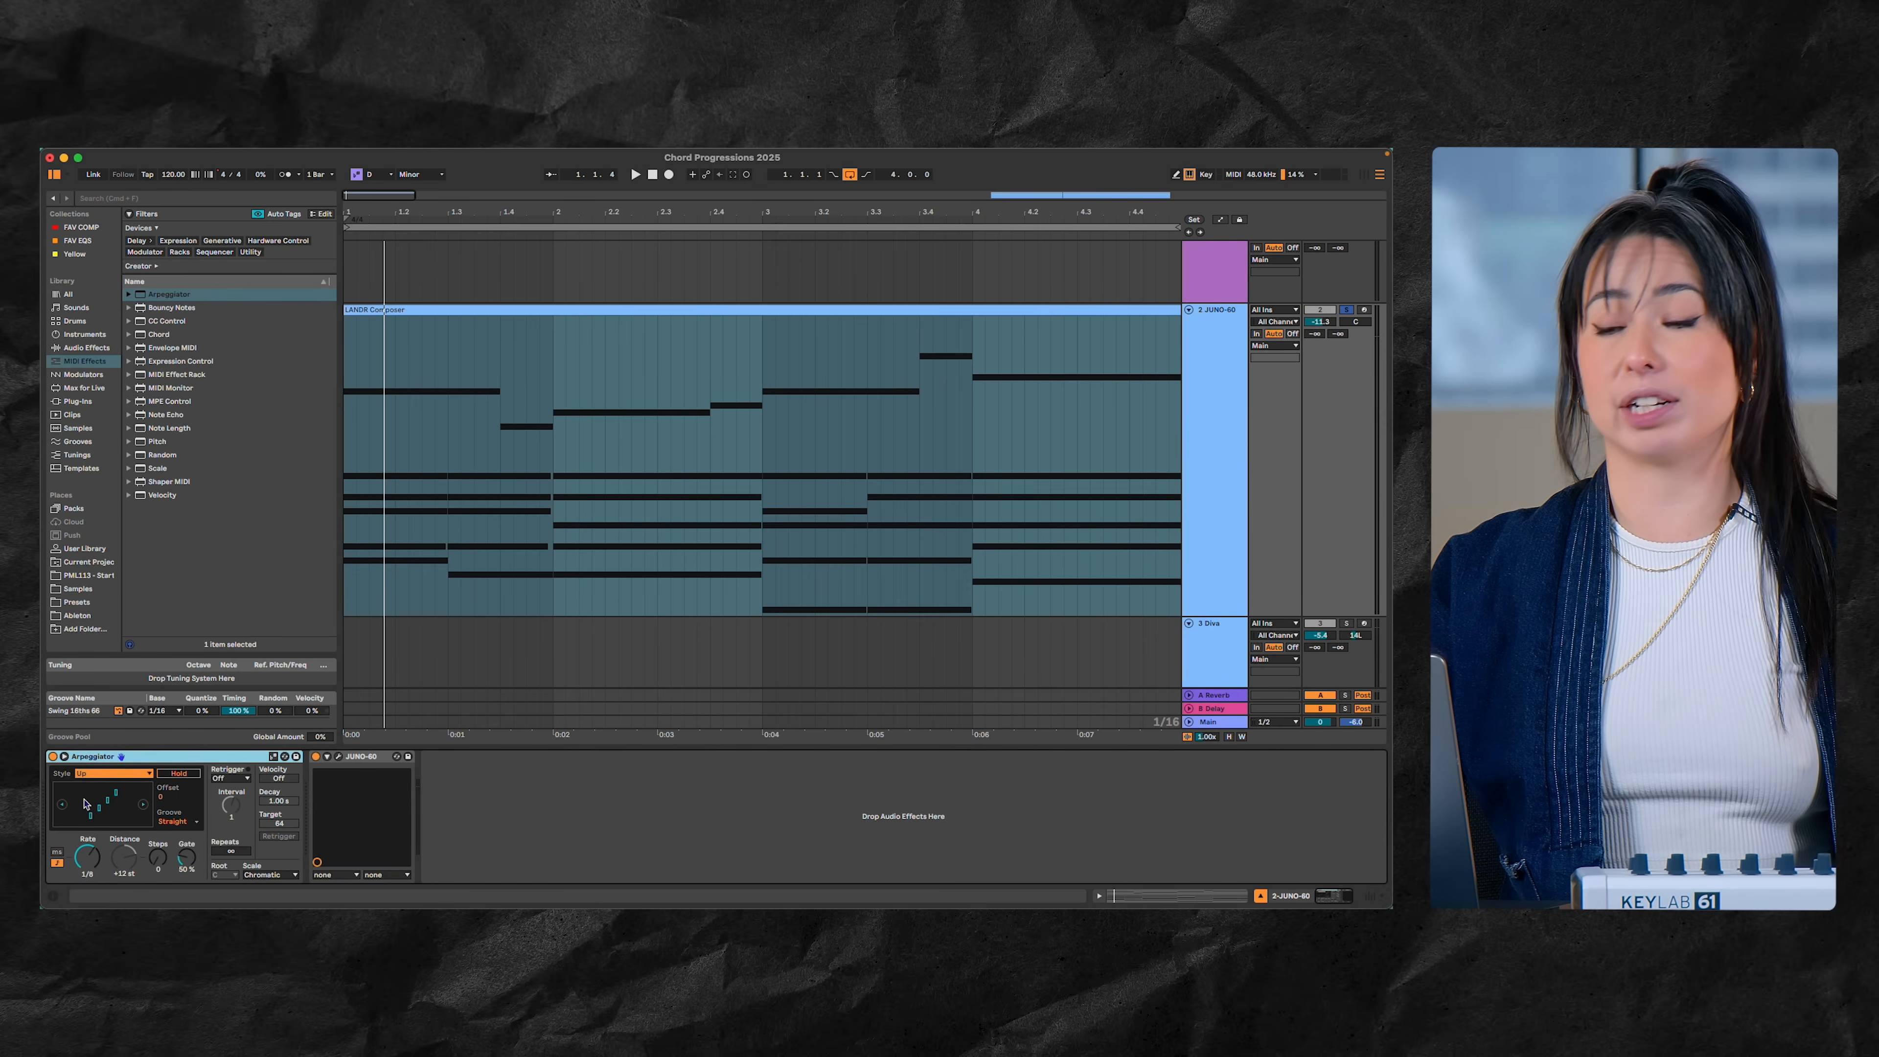
pyautogui.click(104, 774)
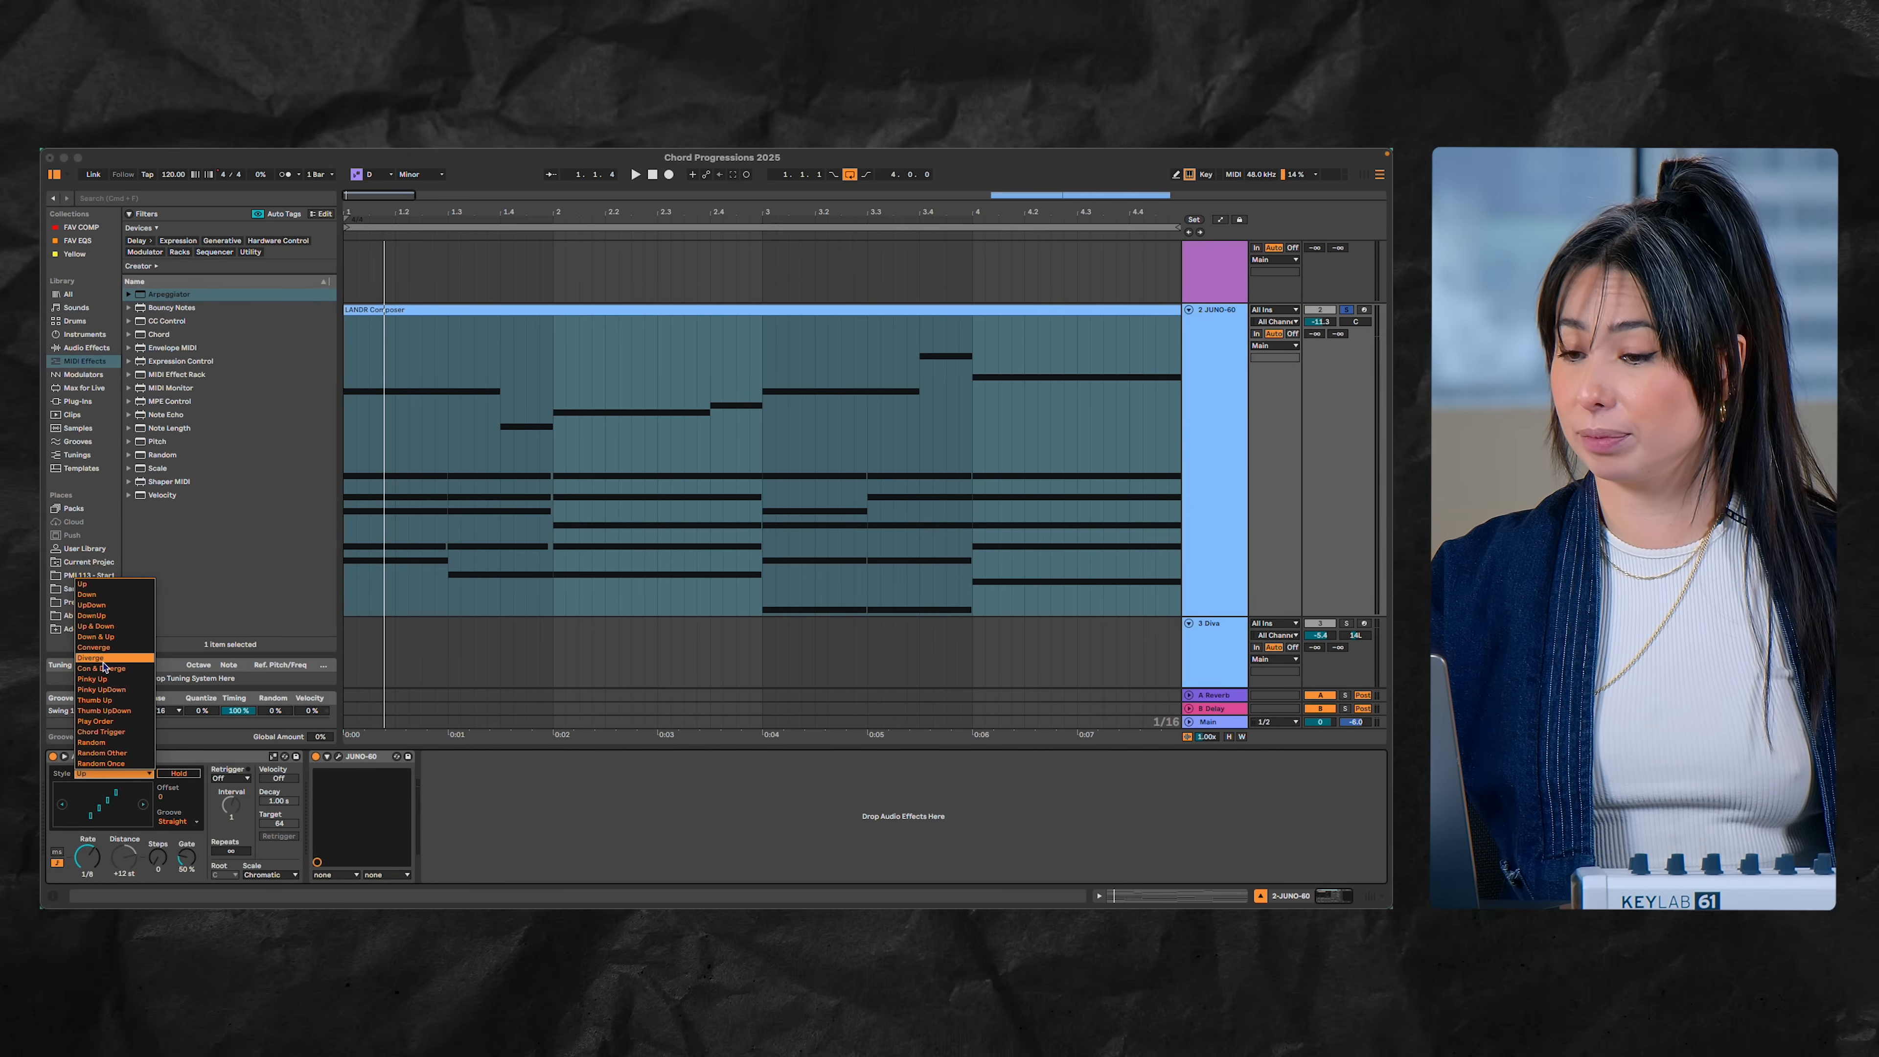
pyautogui.click(104, 731)
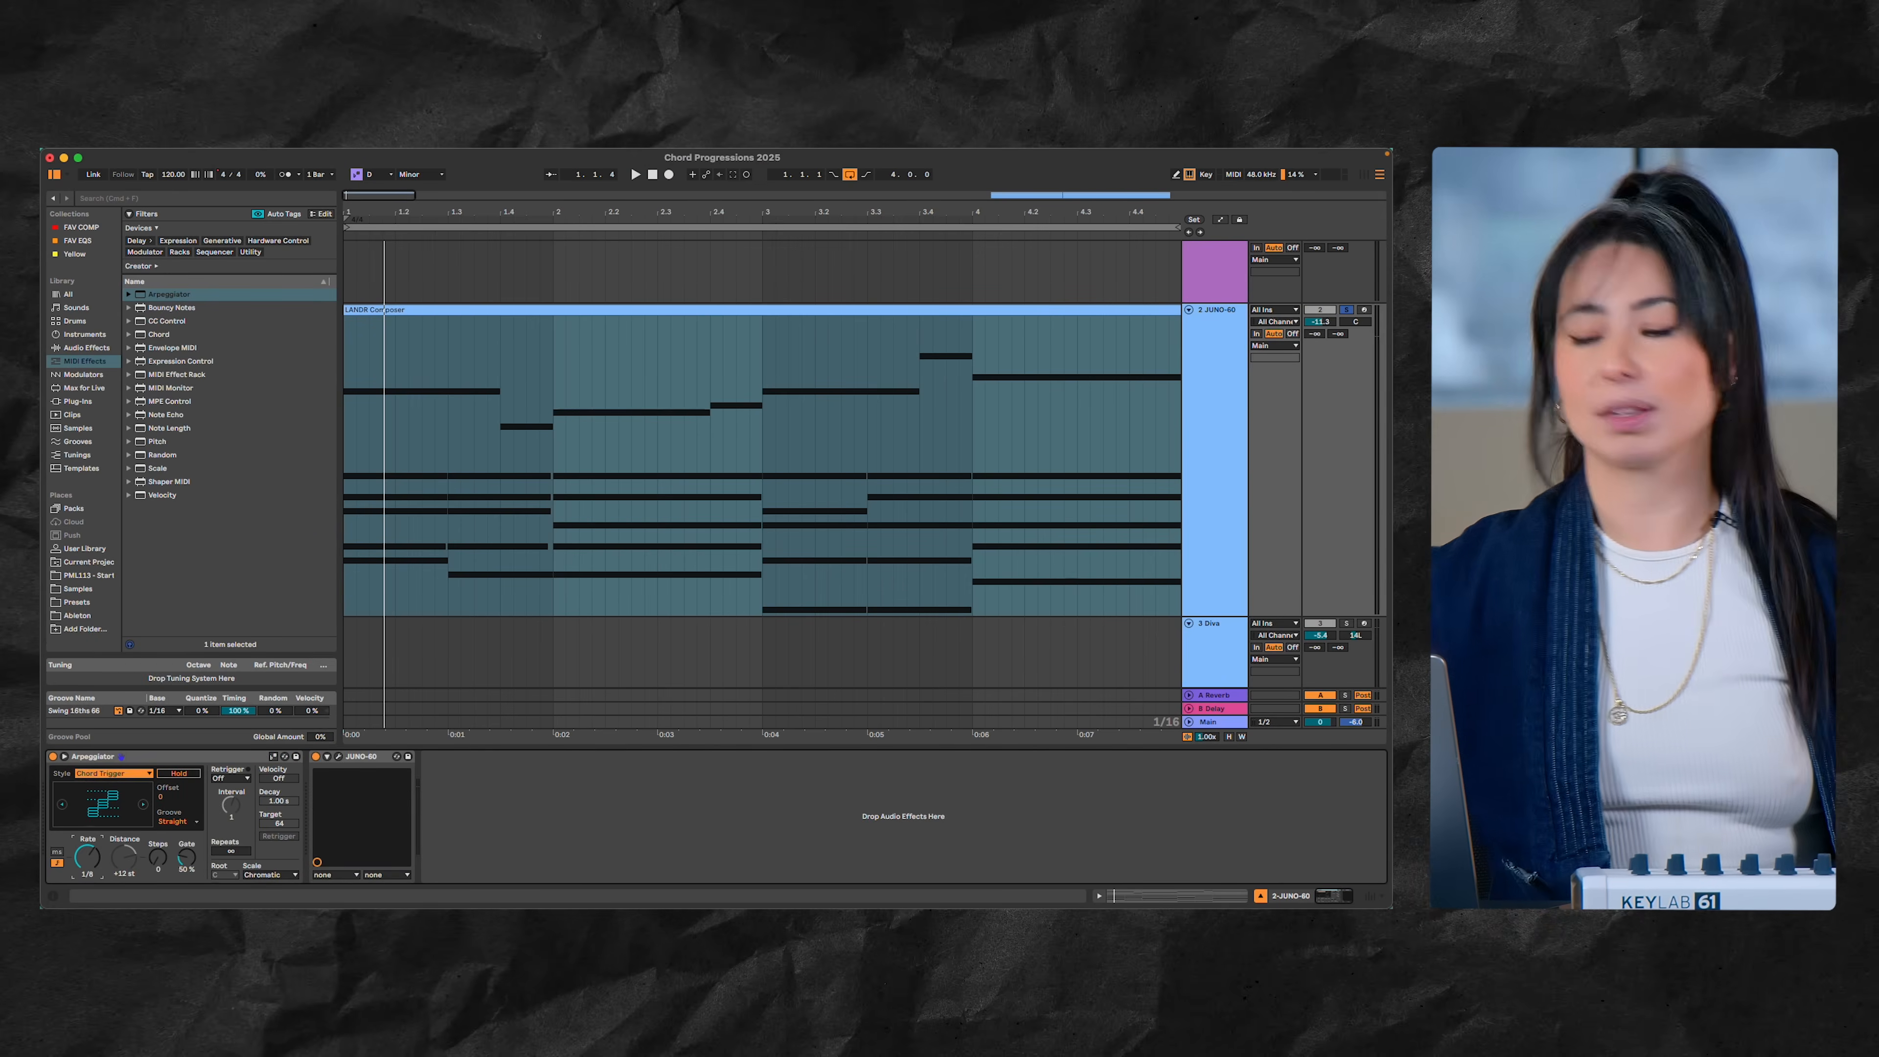
pyautogui.press('space')
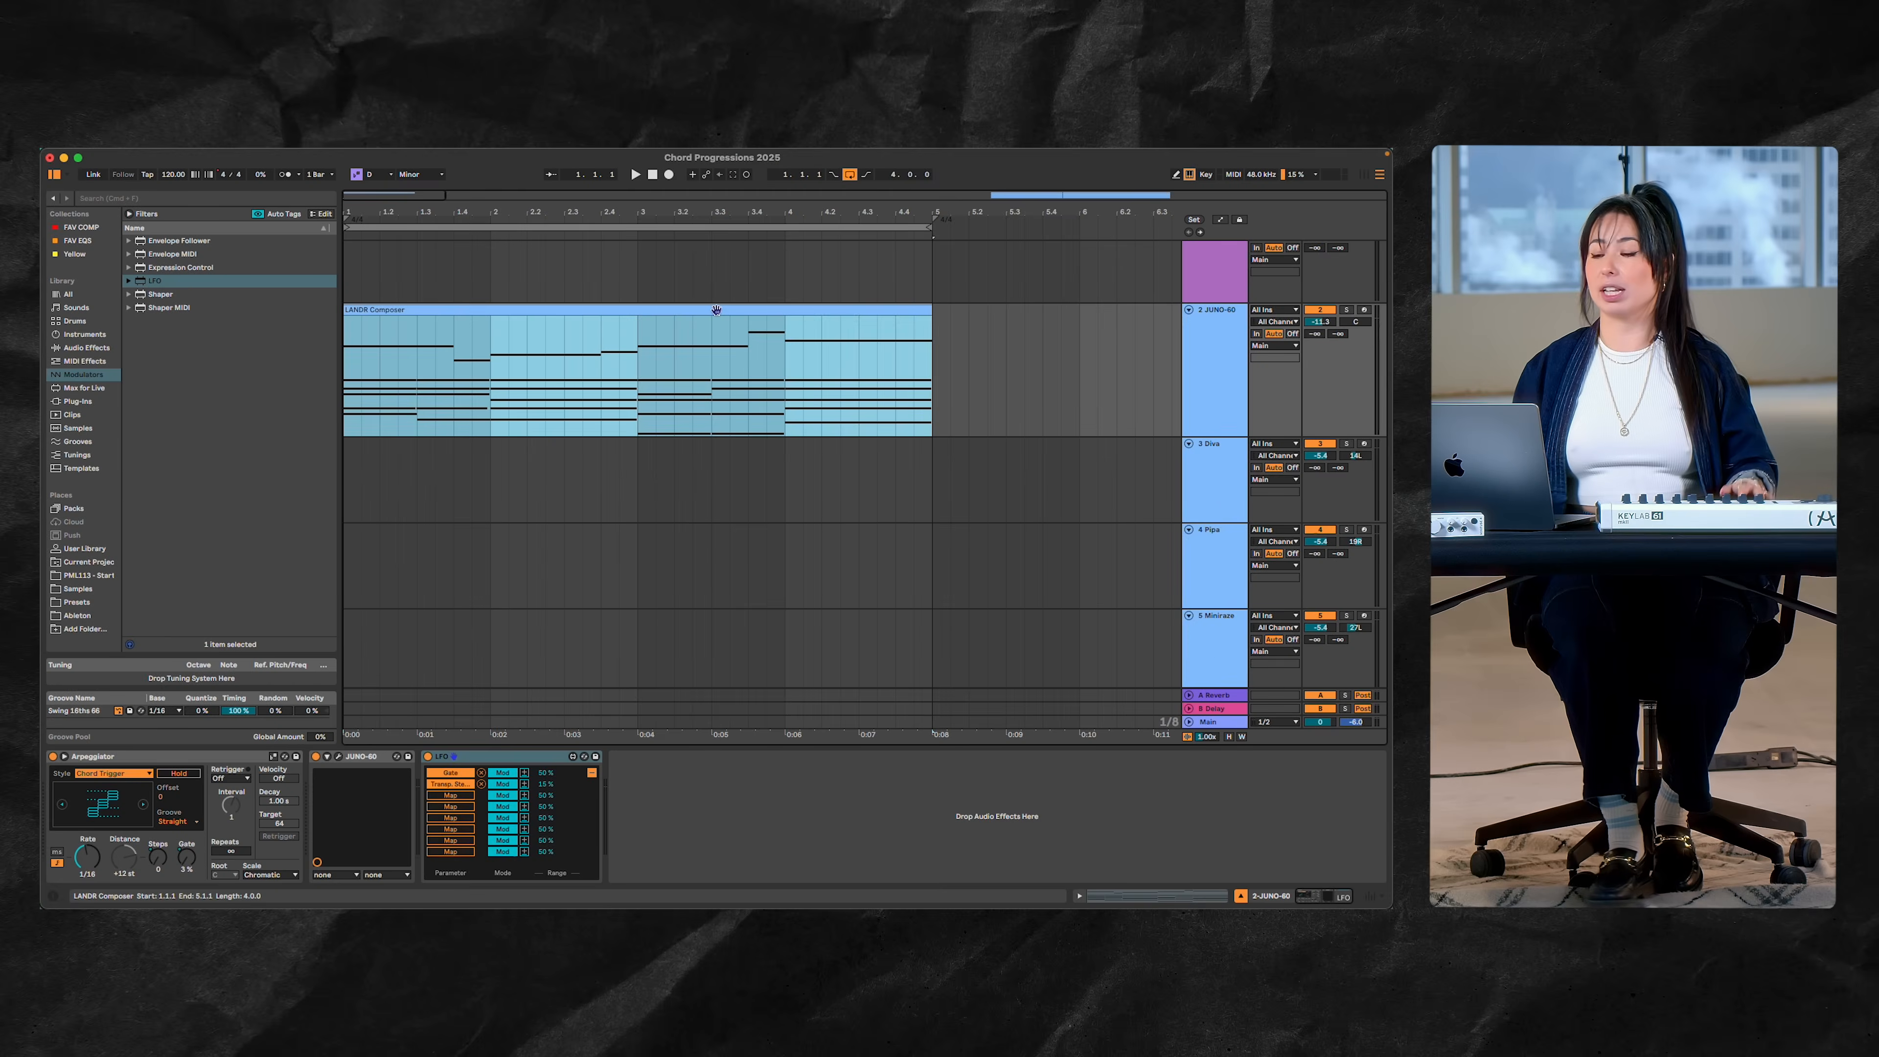
# Place the JUNO-60 track's clip on the Diva track and delete every note above the lowest bass line
pyautogui.moveTo(716, 315); pyautogui.dragTo(721, 461)
pyautogui.doubleClick(721, 445)
pyautogui.moveTo(298, 312); pyautogui.dragTo(1274, 611)
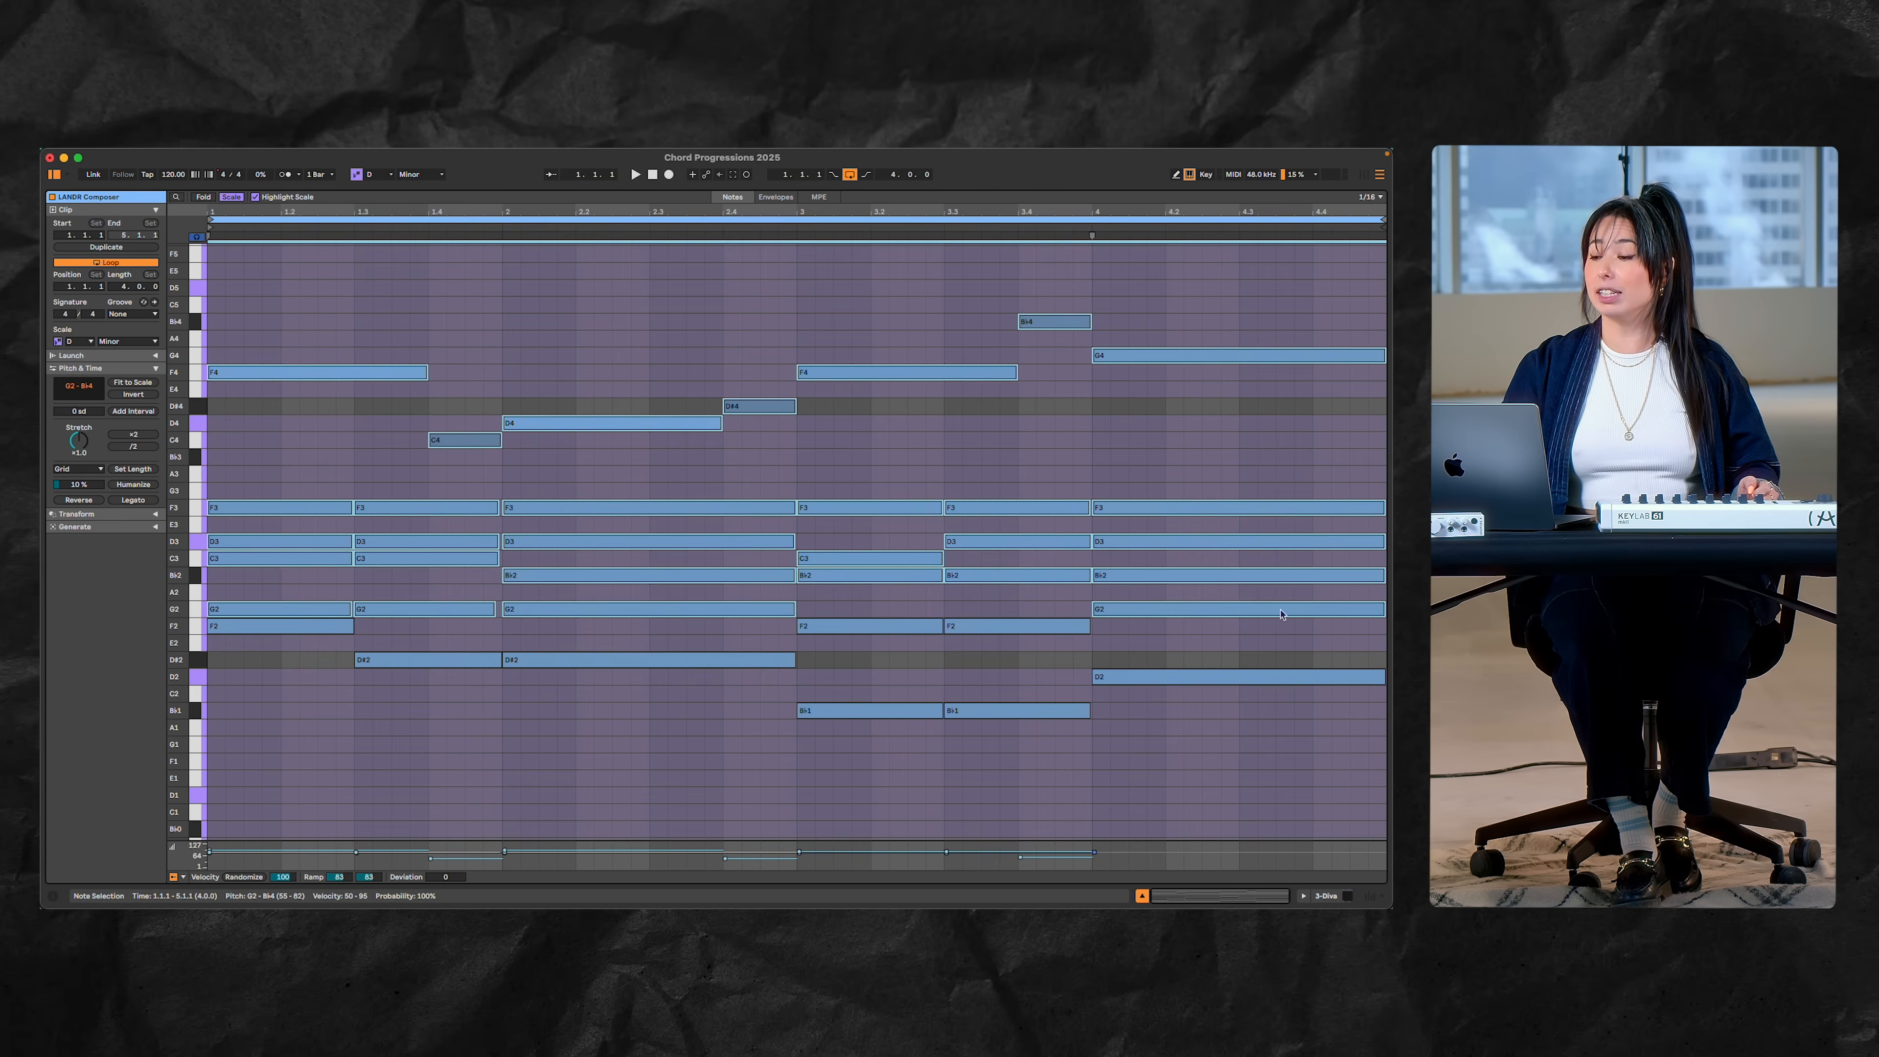
pyautogui.press('Delete')
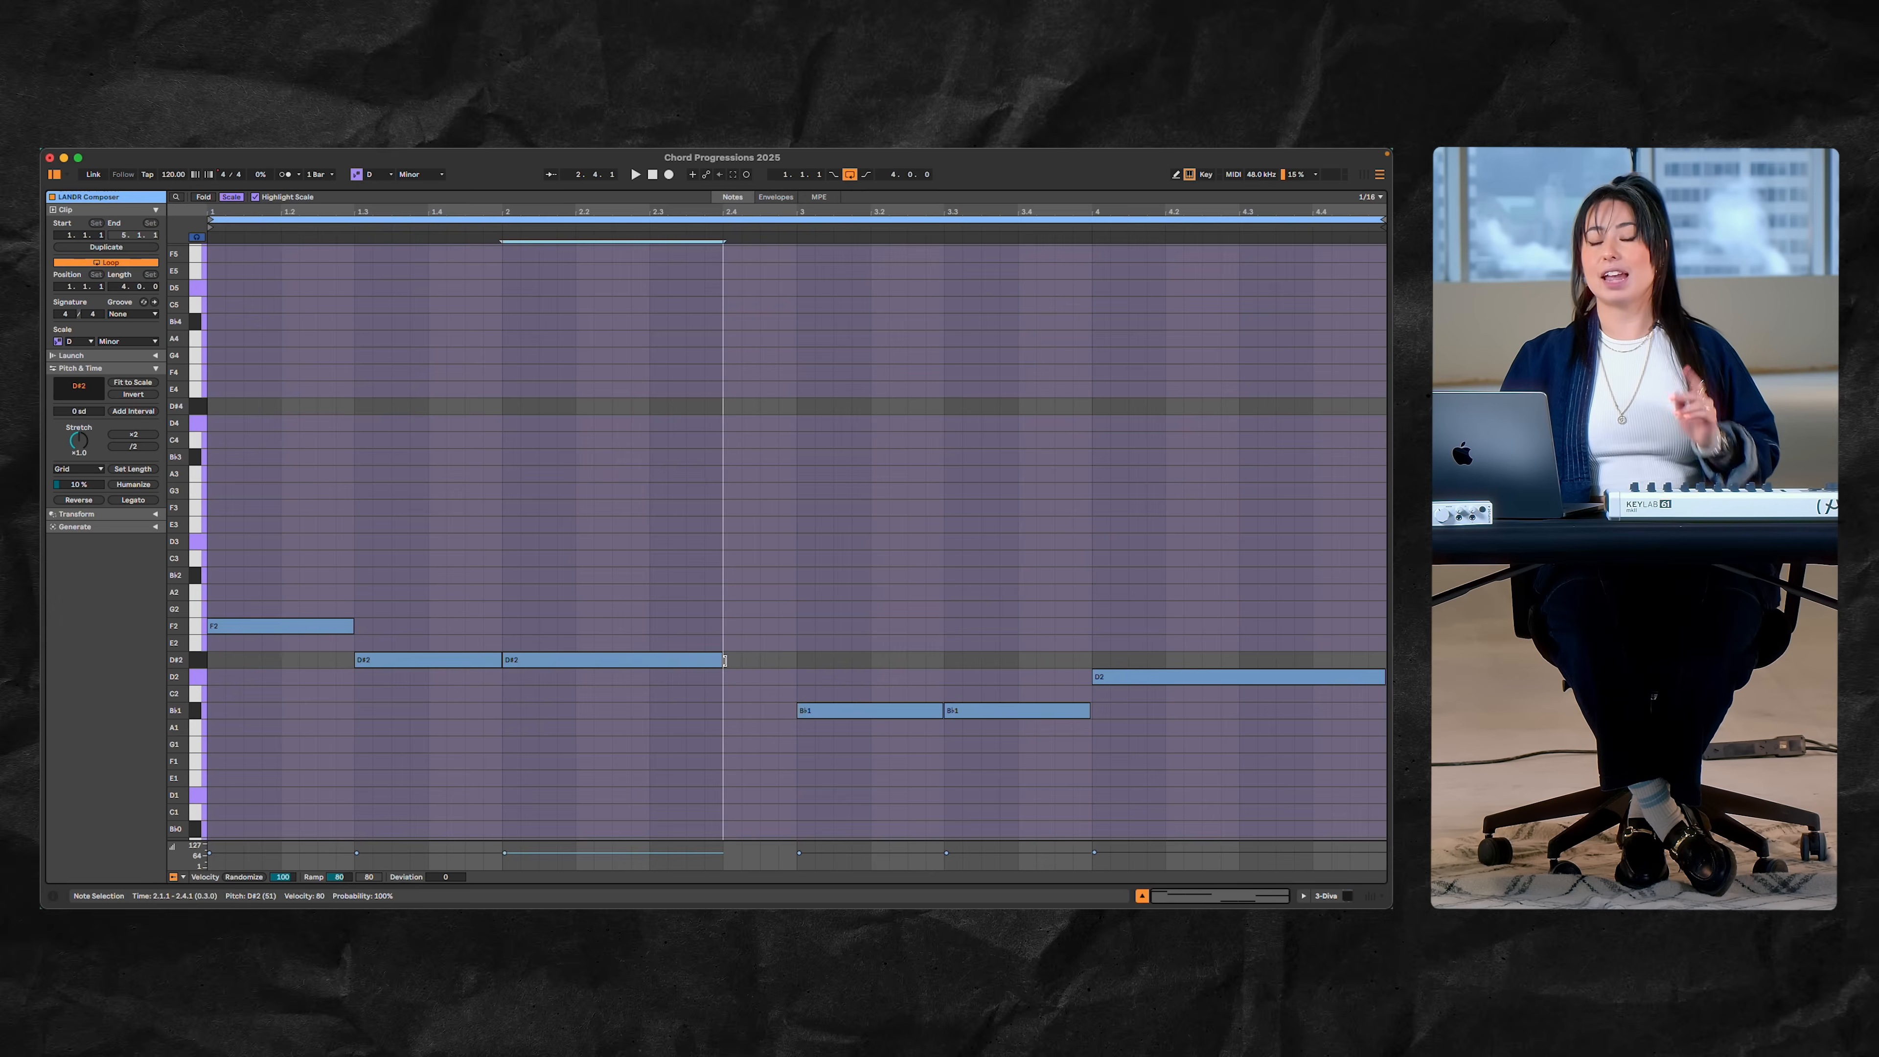
# Add a one-beat D2 passing note at 2.4, after the shortened D#2 in the Diva bass line
pyautogui.click(711, 660)
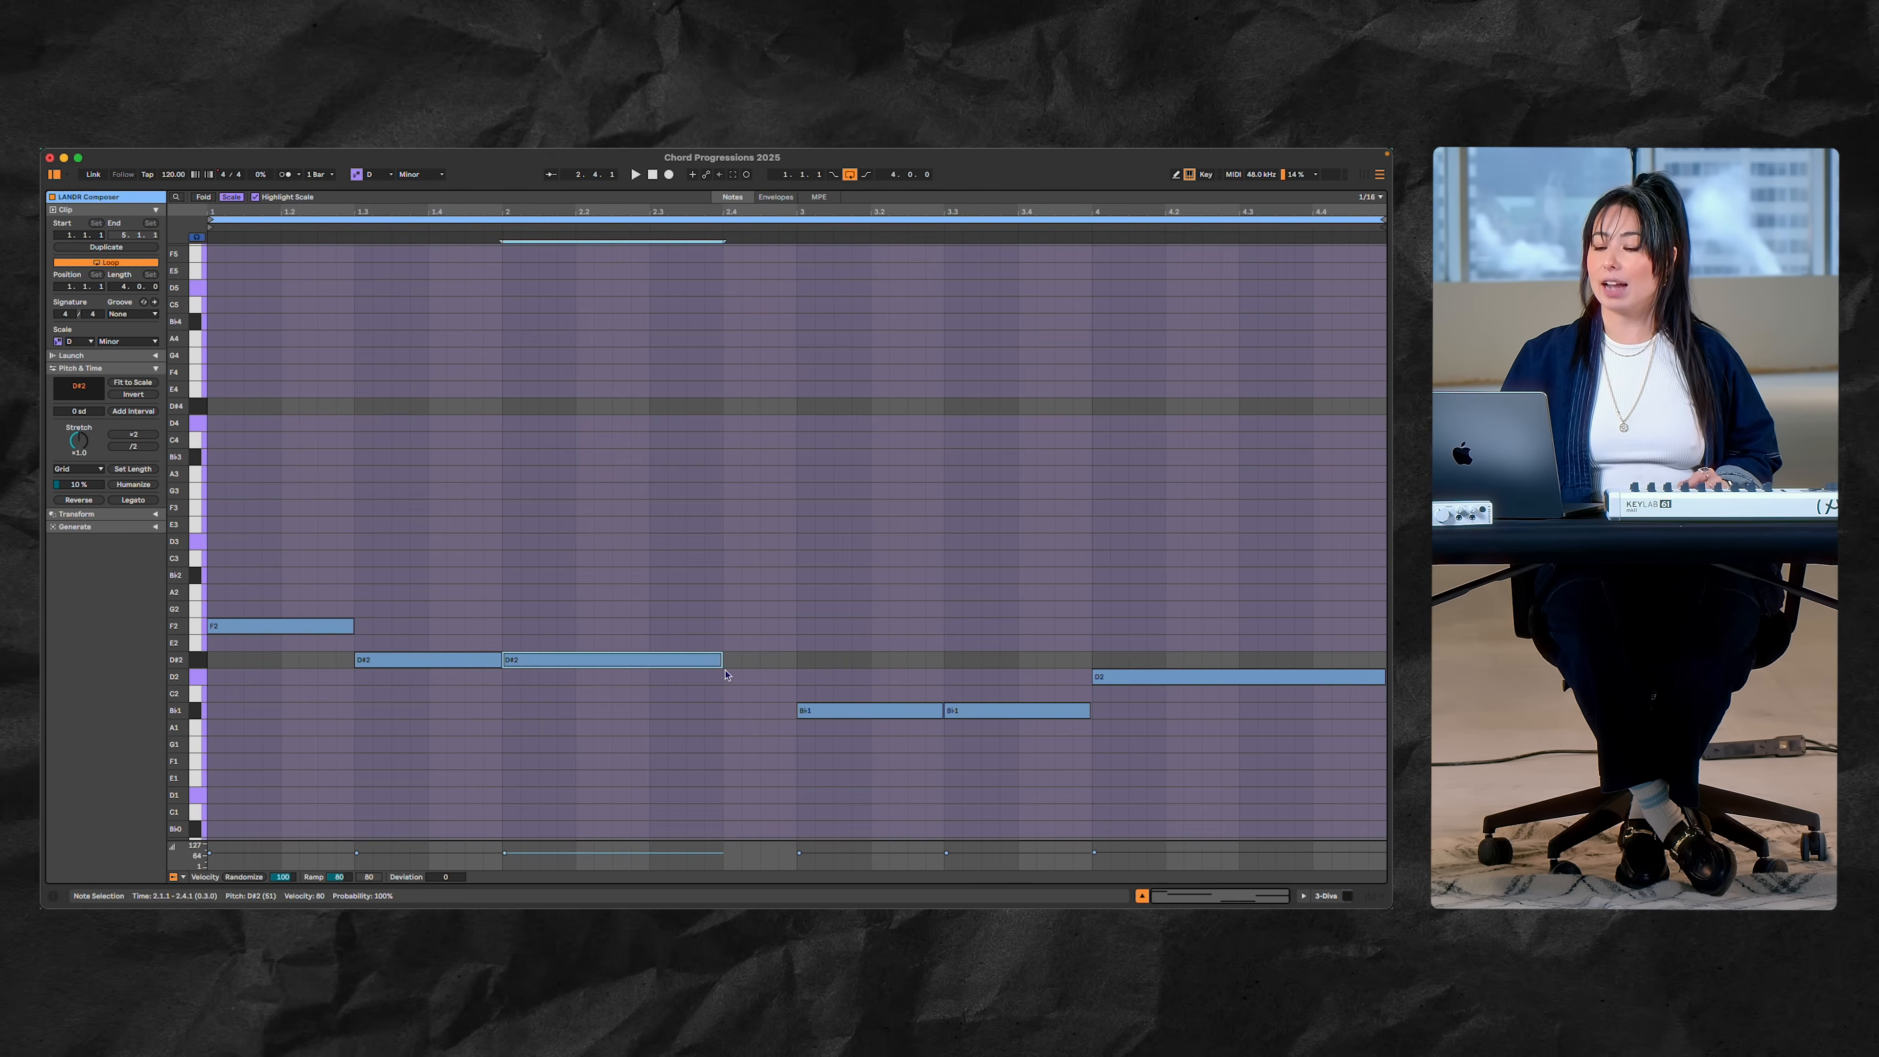
pyautogui.doubleClick(728, 678)
pyautogui.moveTo(740, 680); pyautogui.dragTo(793, 677)
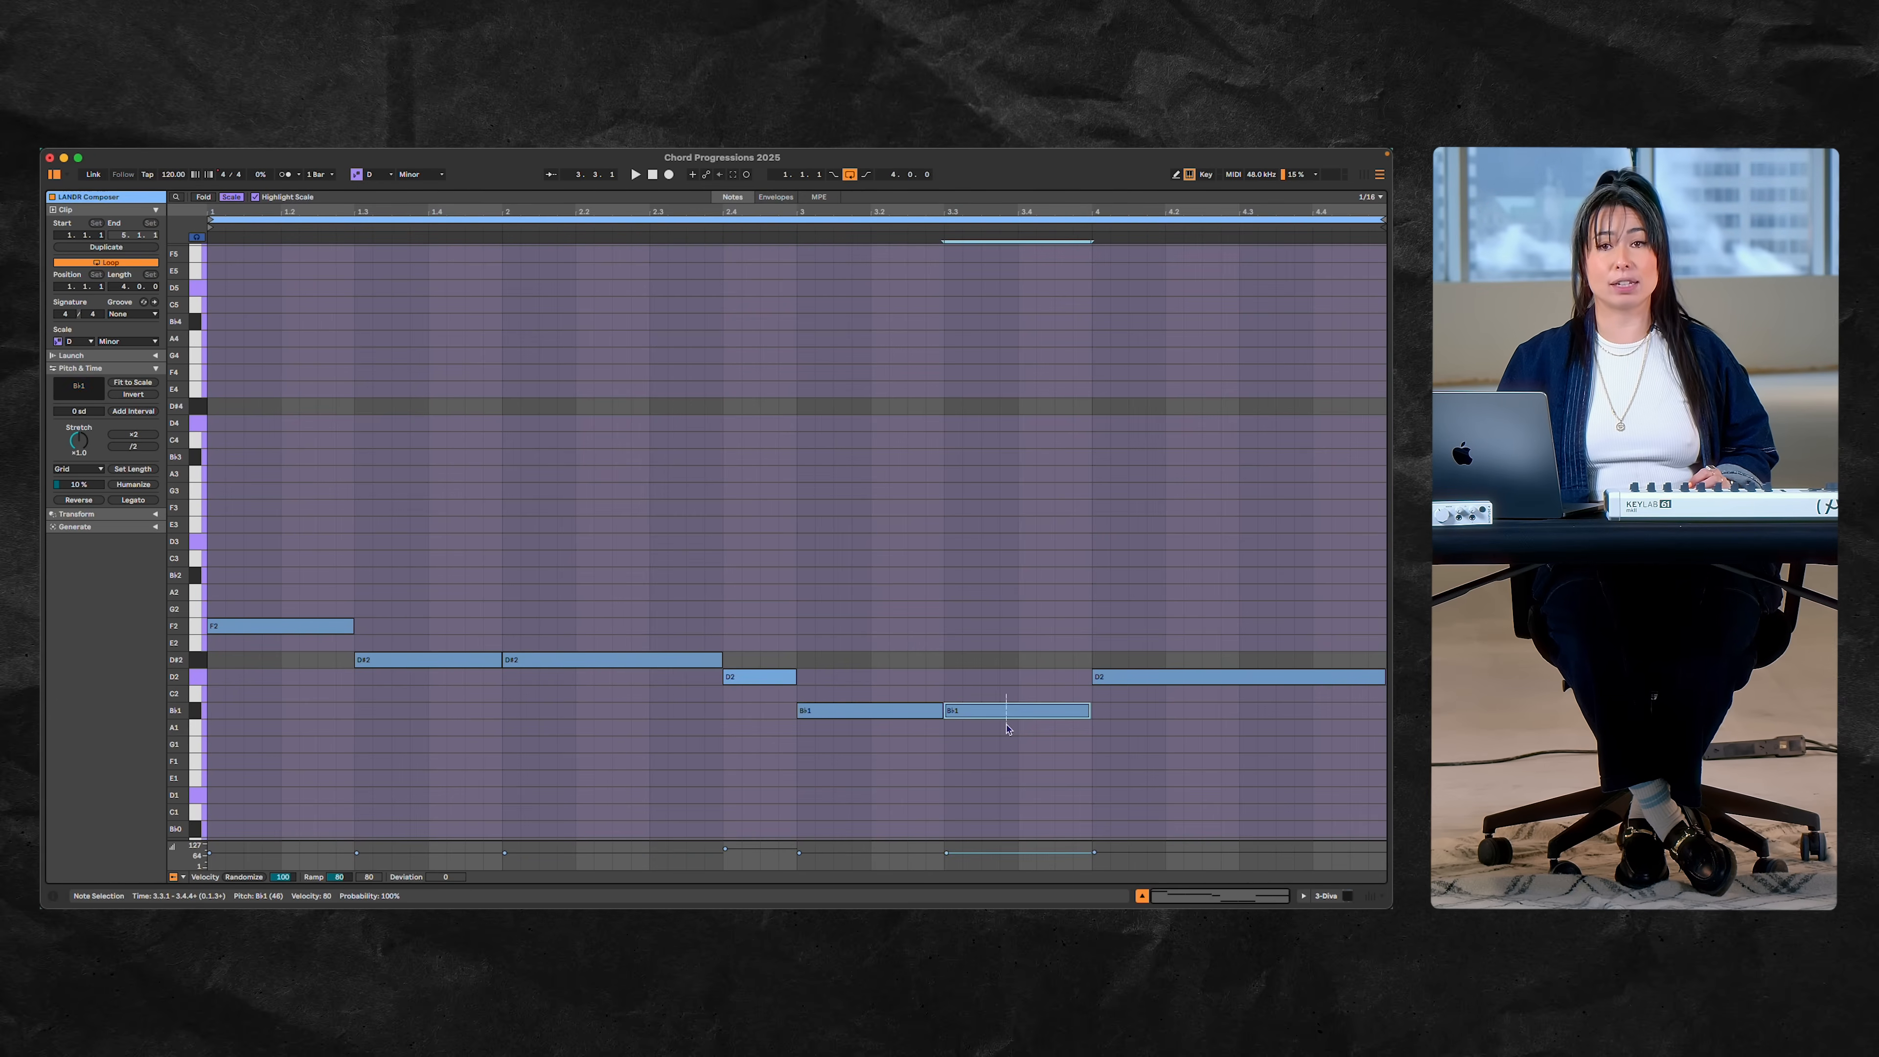
# Delete bar 3's second Bb1, extend the first one to 3.4, and add an A1 passing note from there to bar 4
pyautogui.press('Delete')
pyautogui.moveTo(941, 710); pyautogui.dragTo(1018, 710)
pyautogui.click(1027, 732)
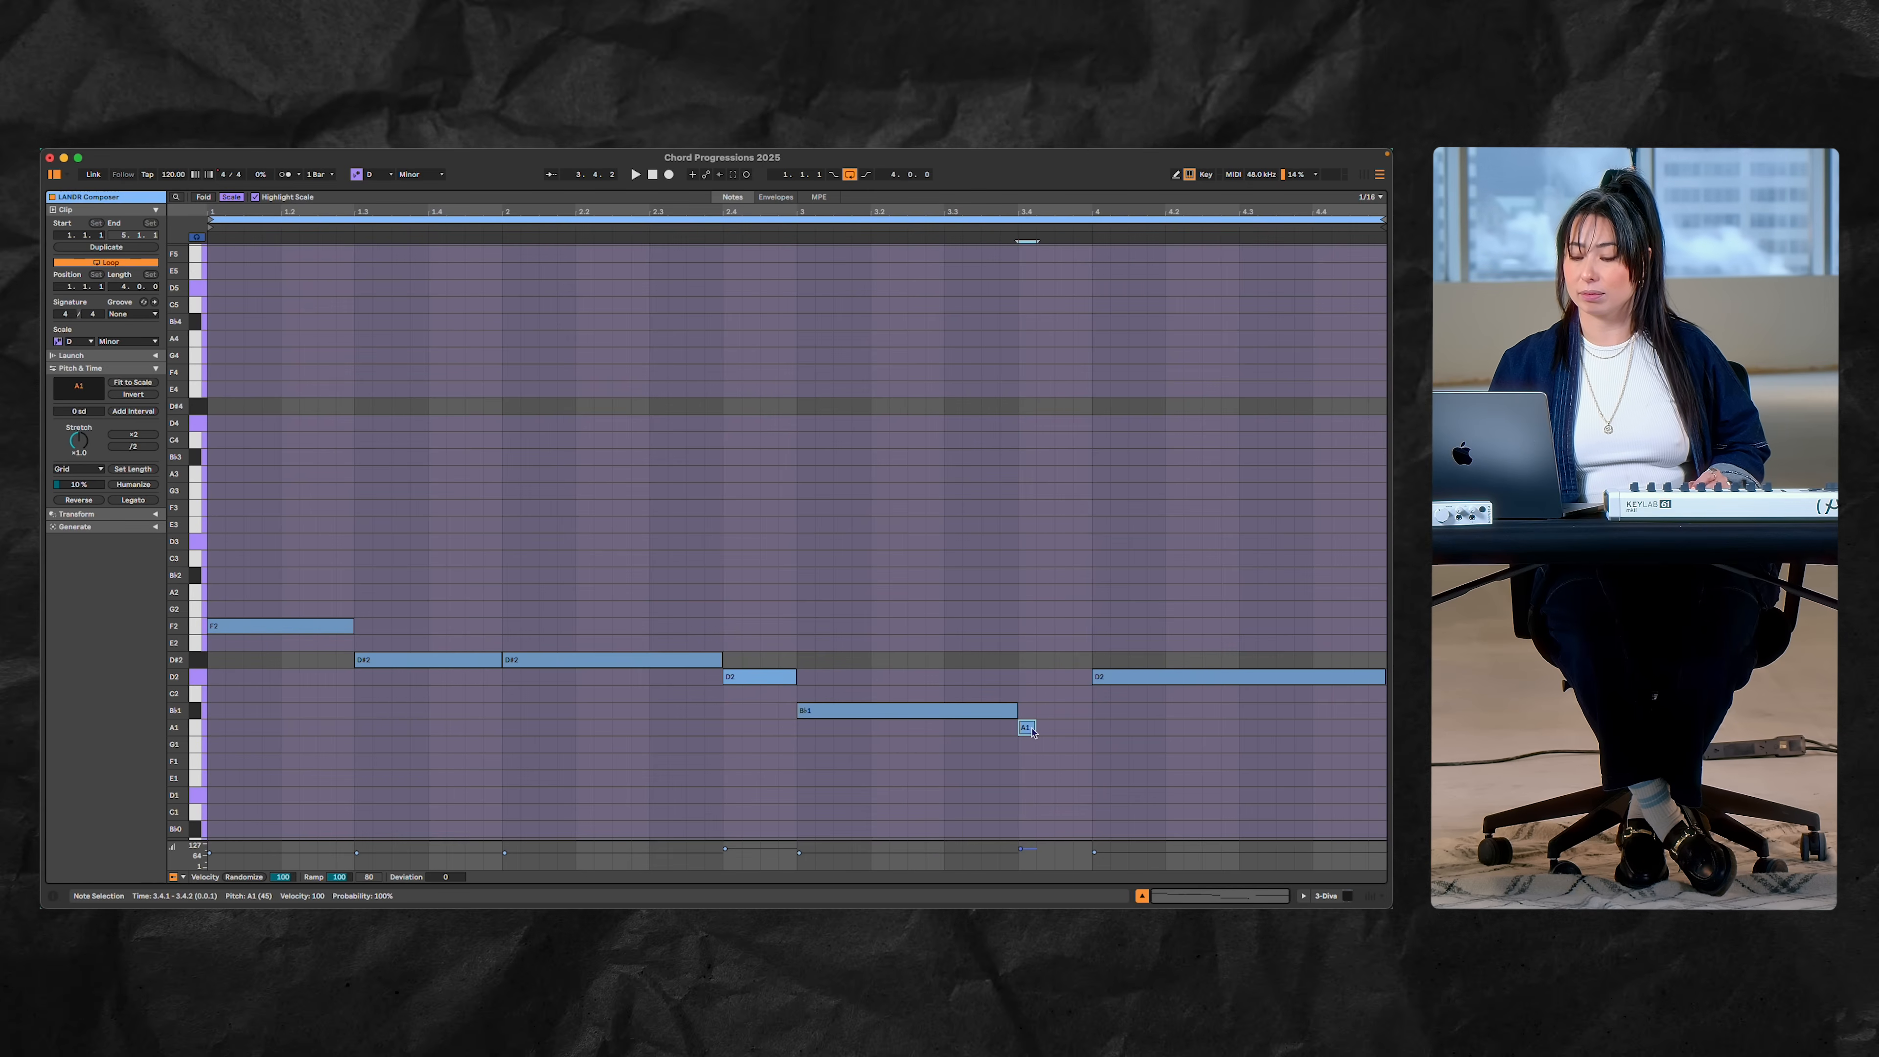
pyautogui.moveTo(1078, 726); pyautogui.dragTo(1092, 726)
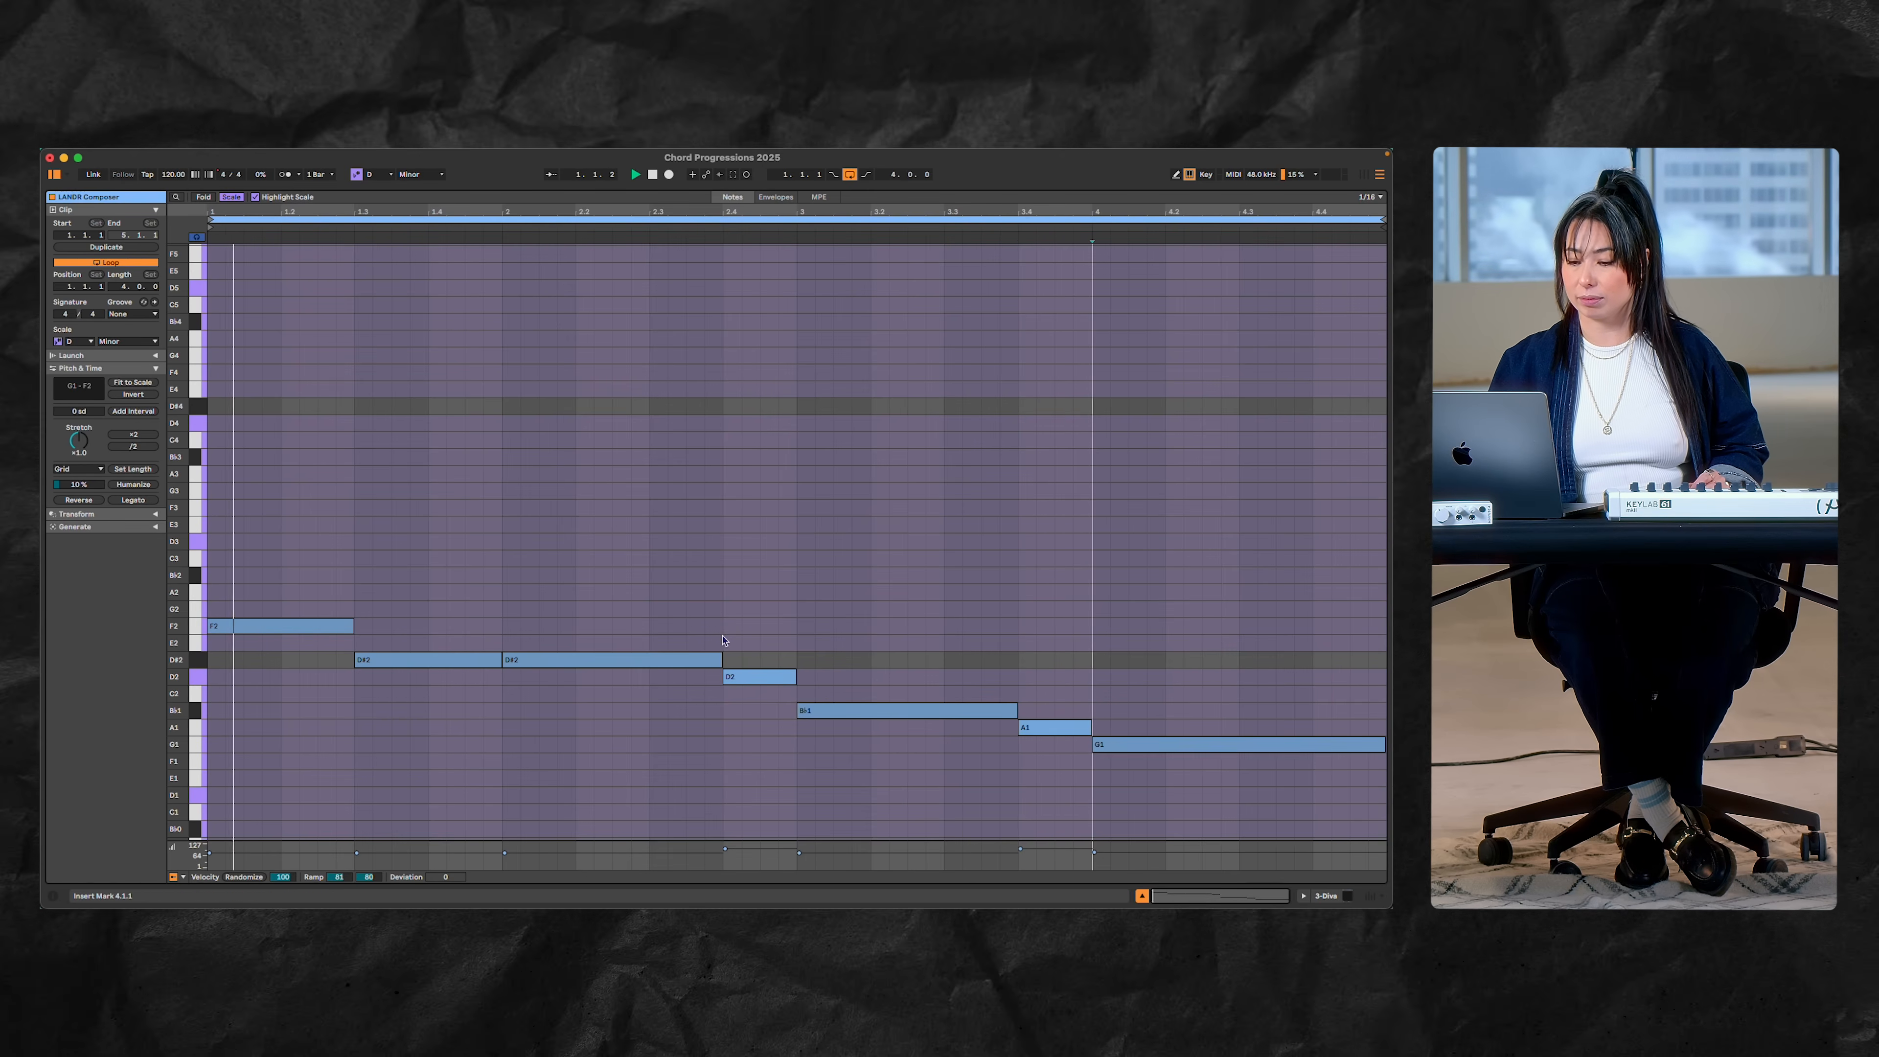